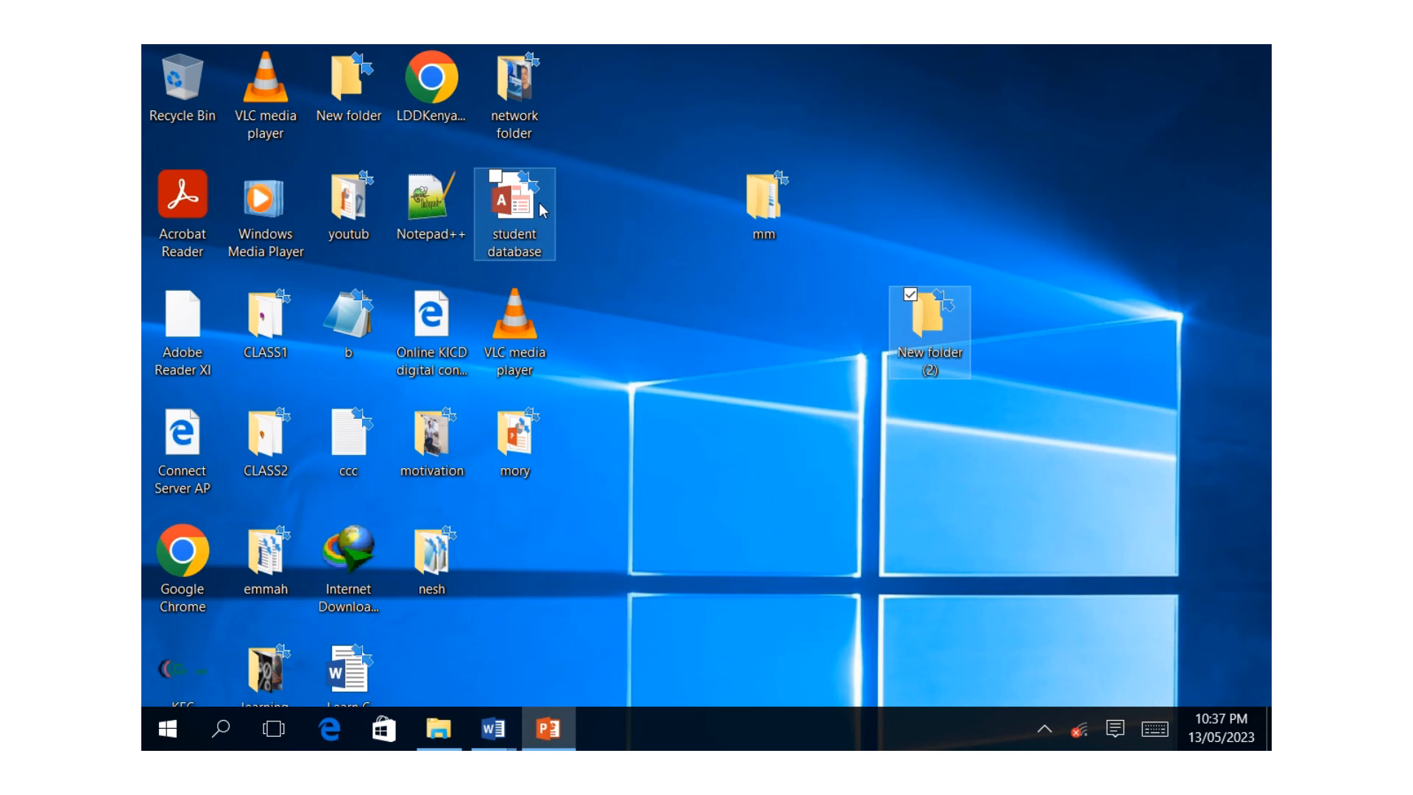
- Create a new folder named mk on the desktop
right_click(999, 167)
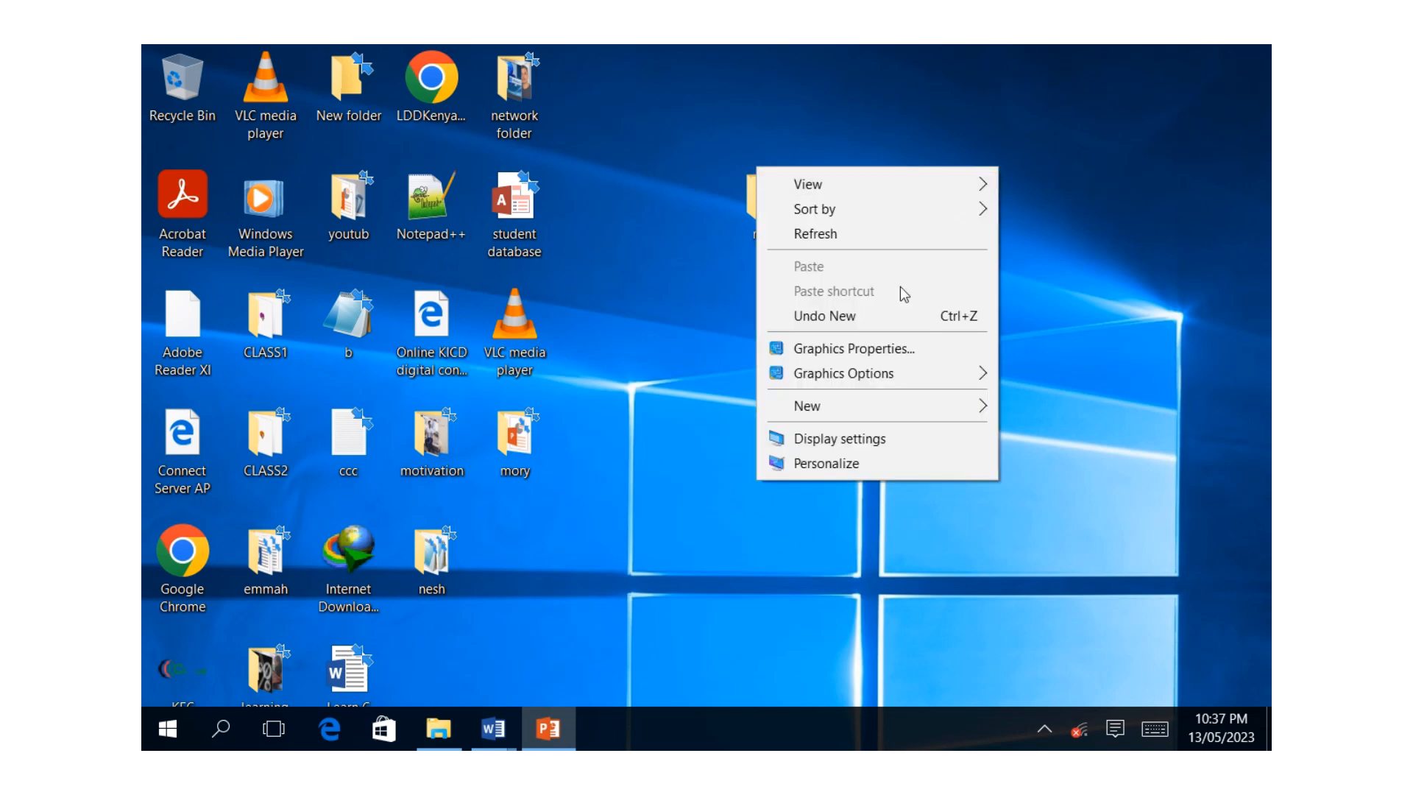
mouse_move(894, 406)
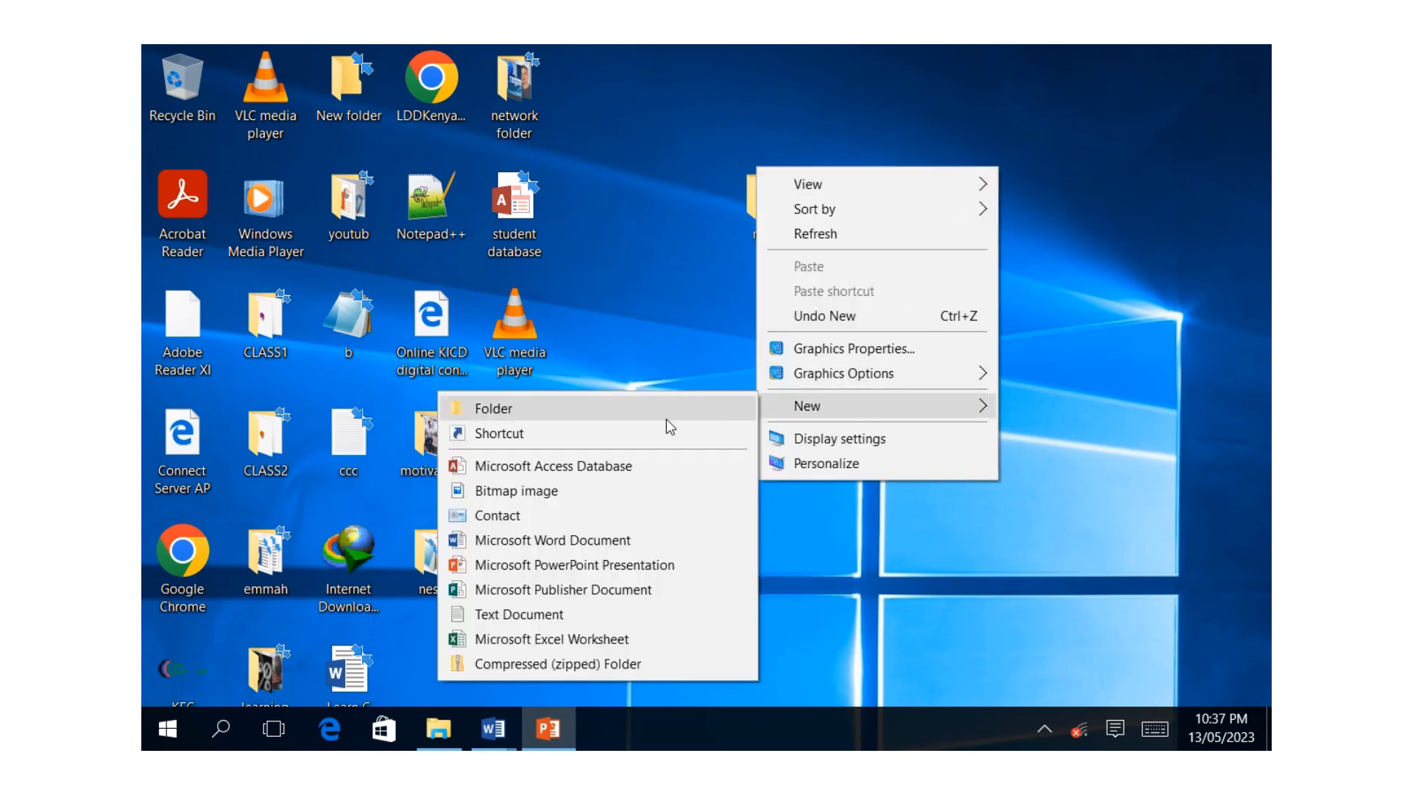
click(593, 412)
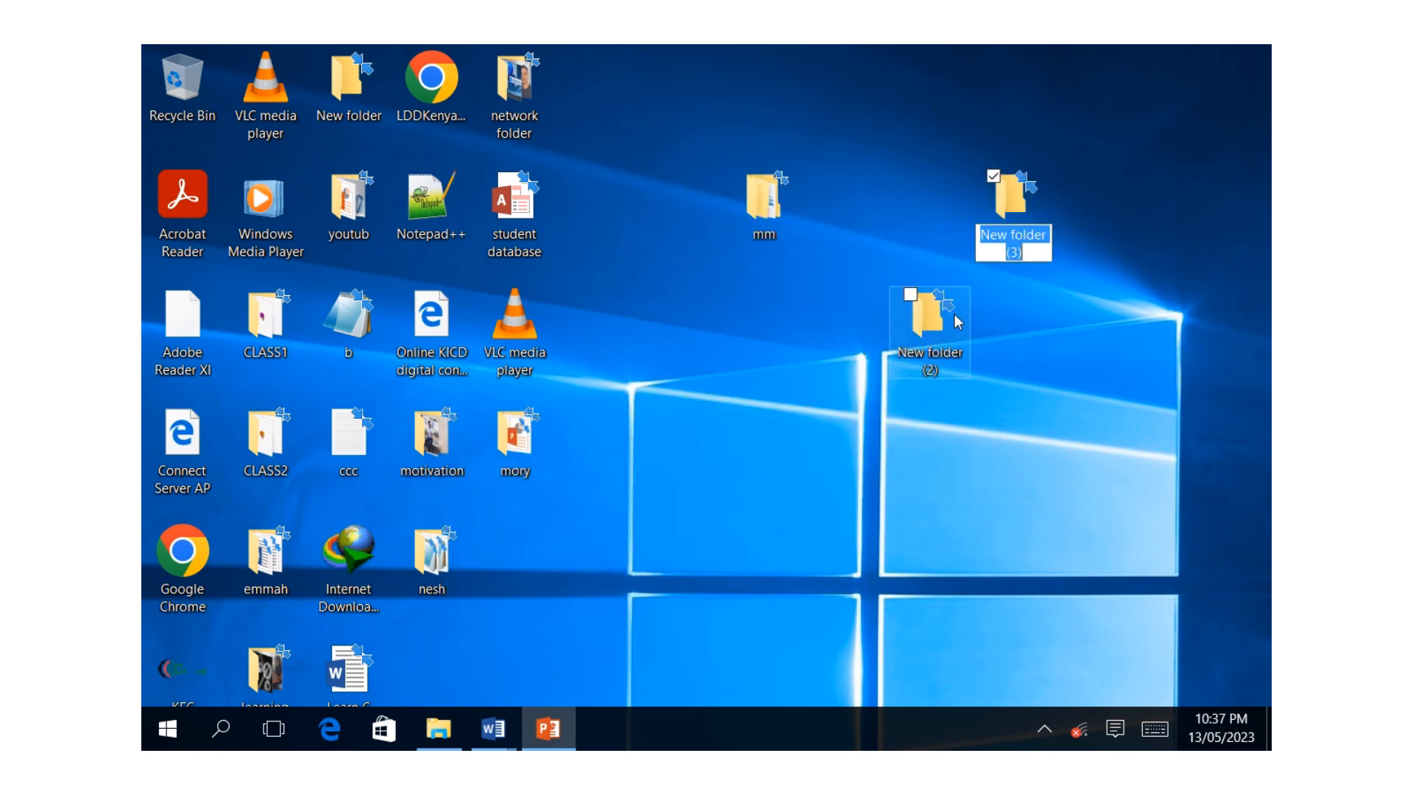
click(1158, 732)
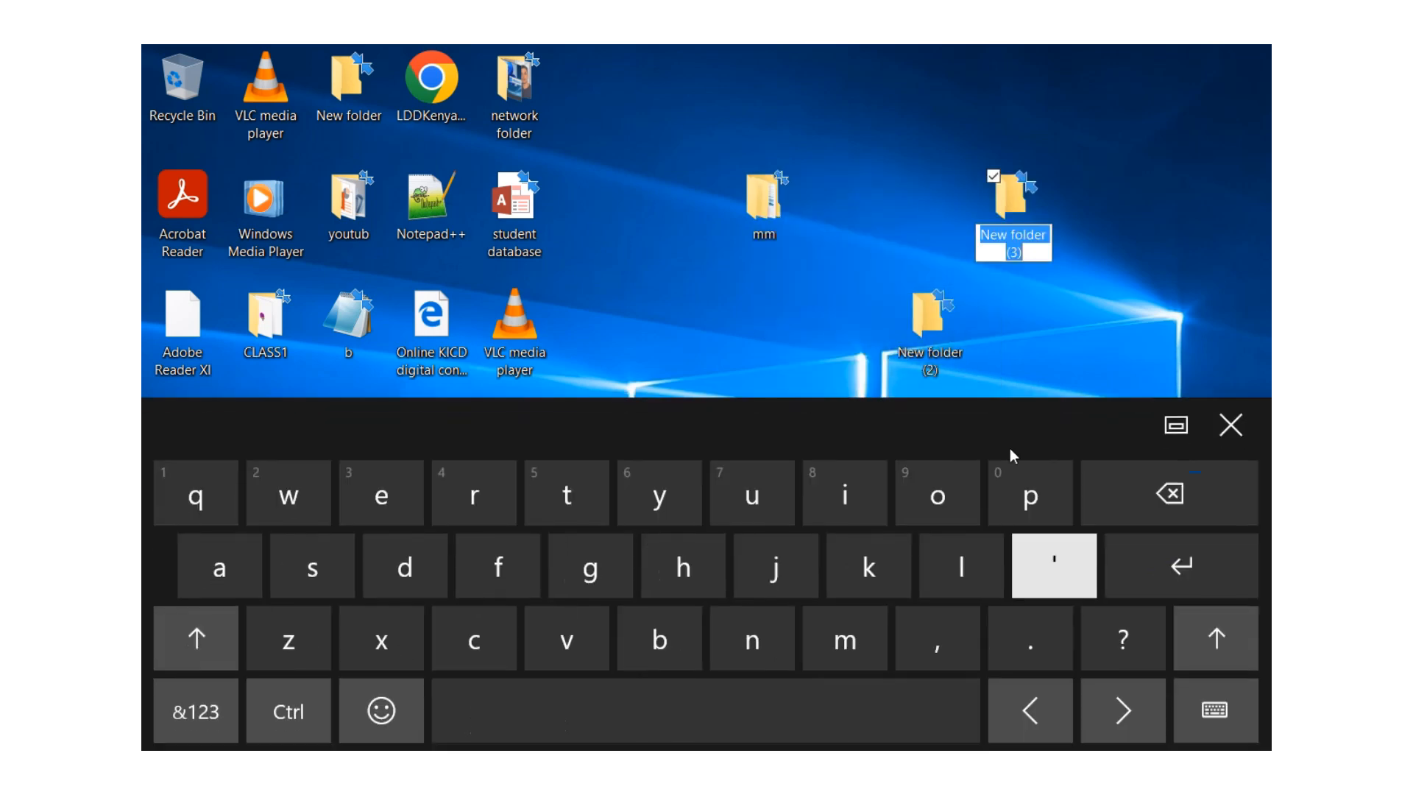
click(877, 654)
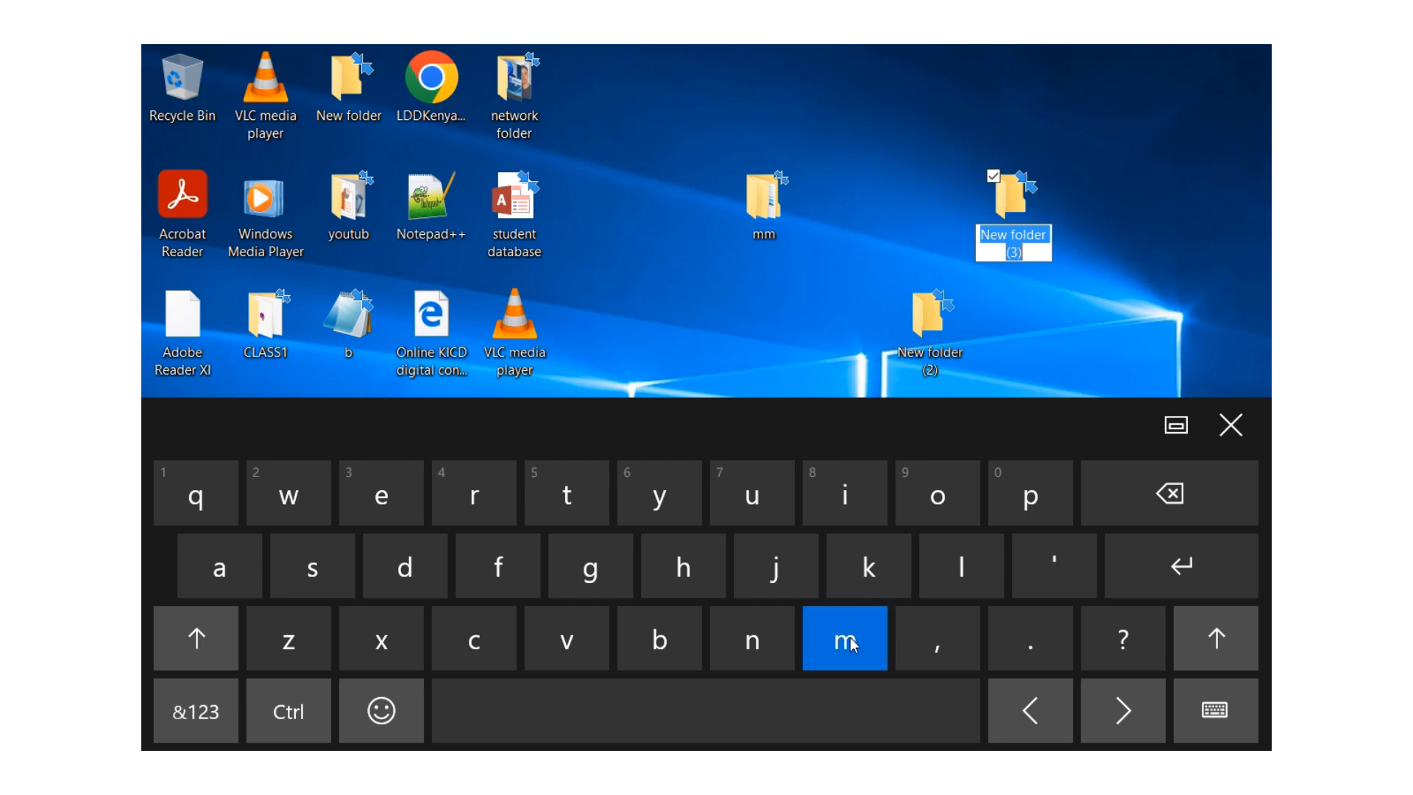
click(868, 568)
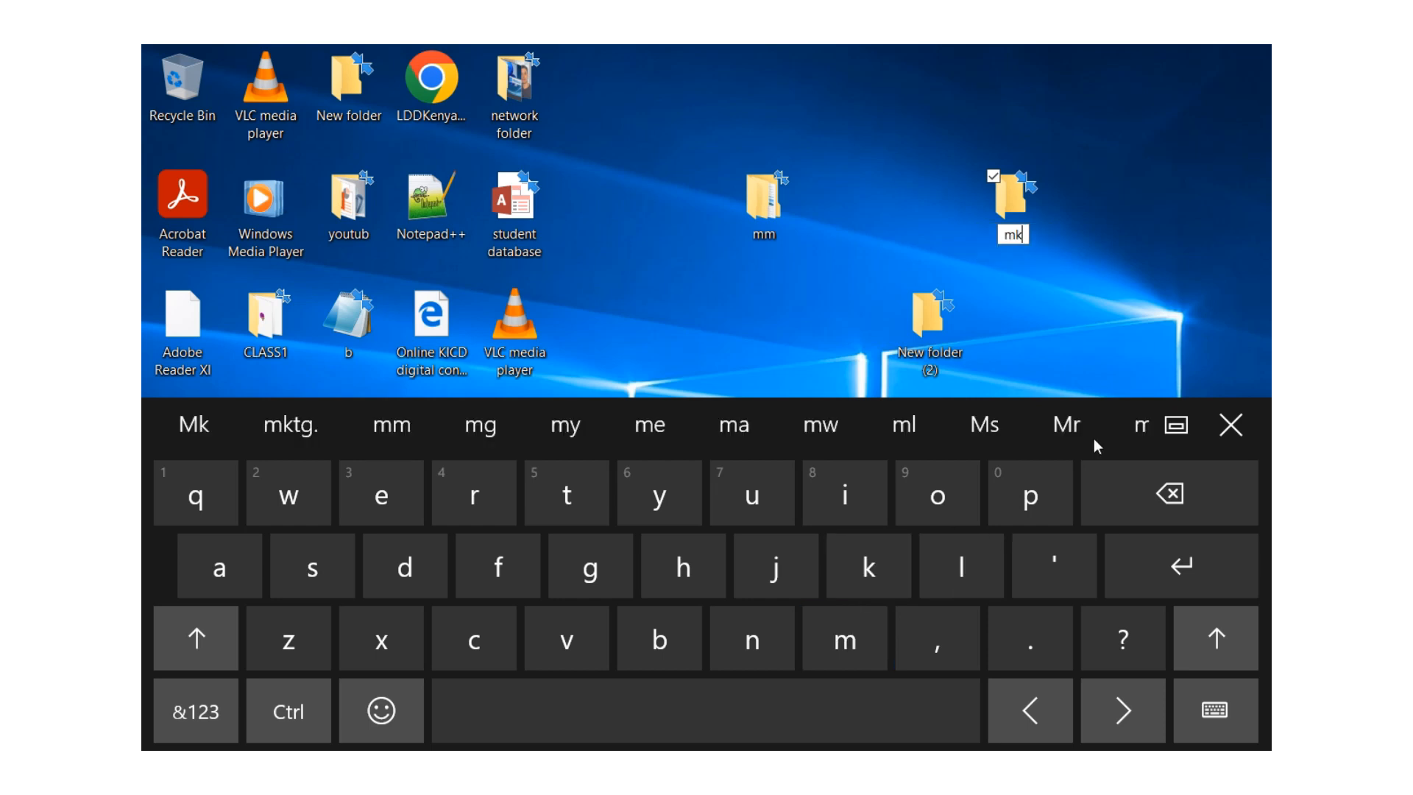
click(1187, 567)
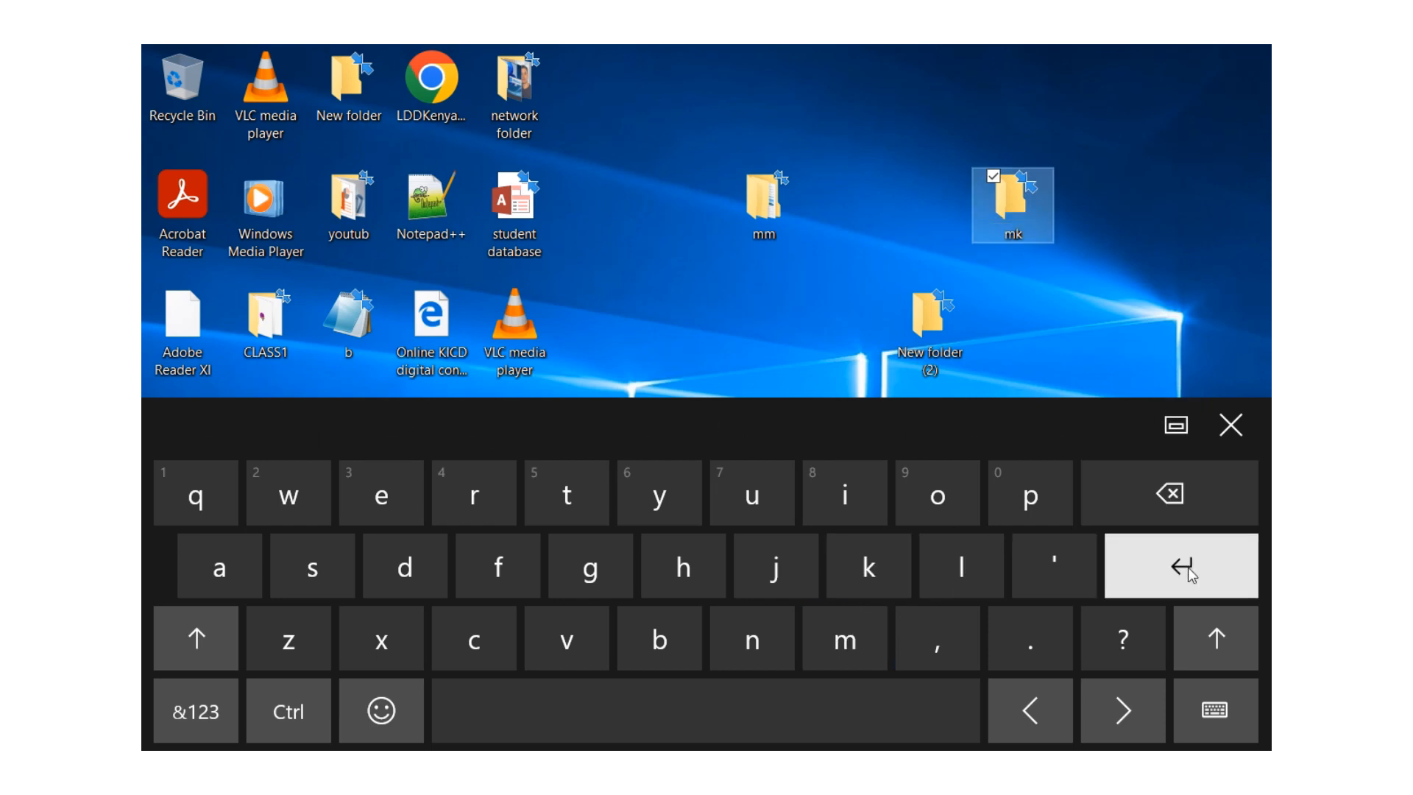
click(1228, 425)
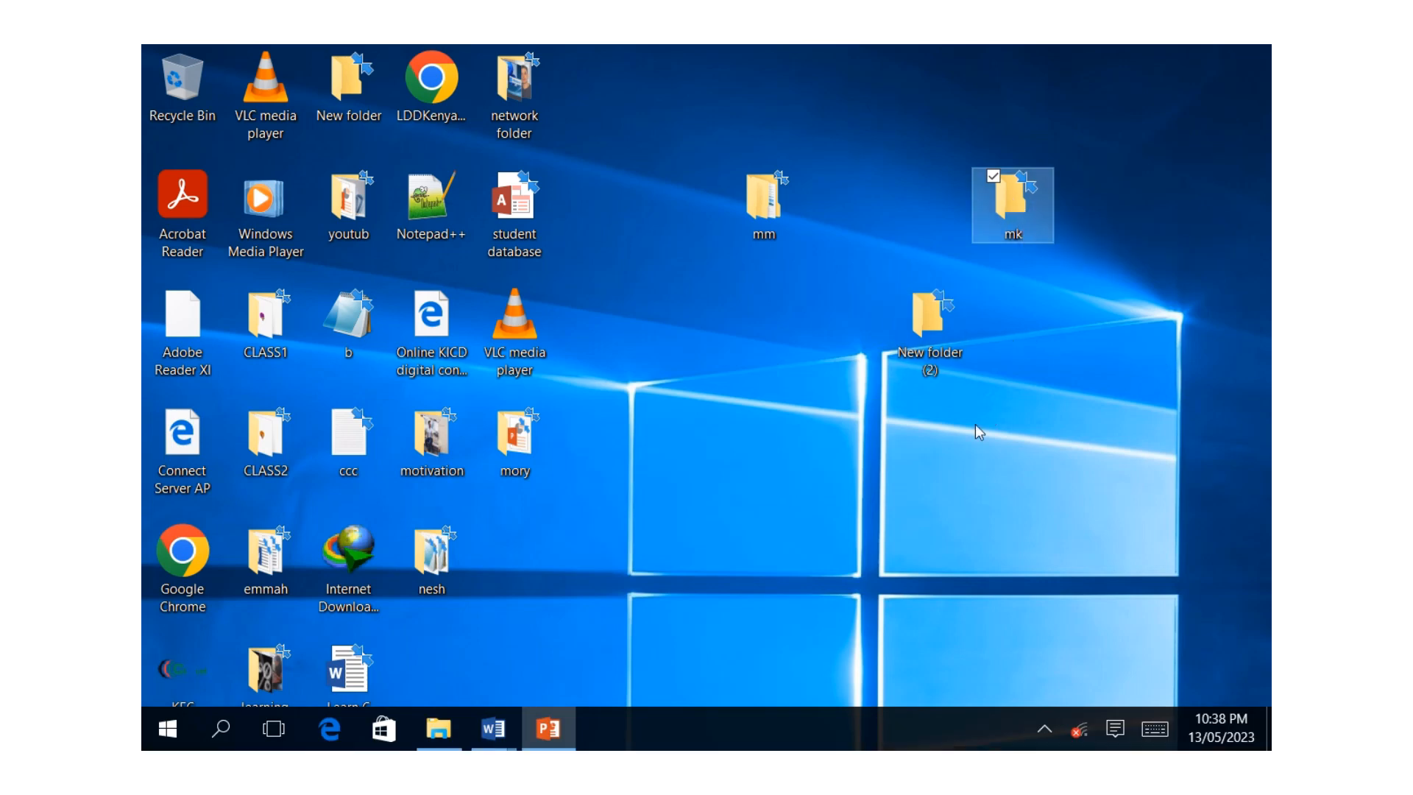
- Create a new Microsoft Word document named plo on the desktop
right_click(1044, 389)
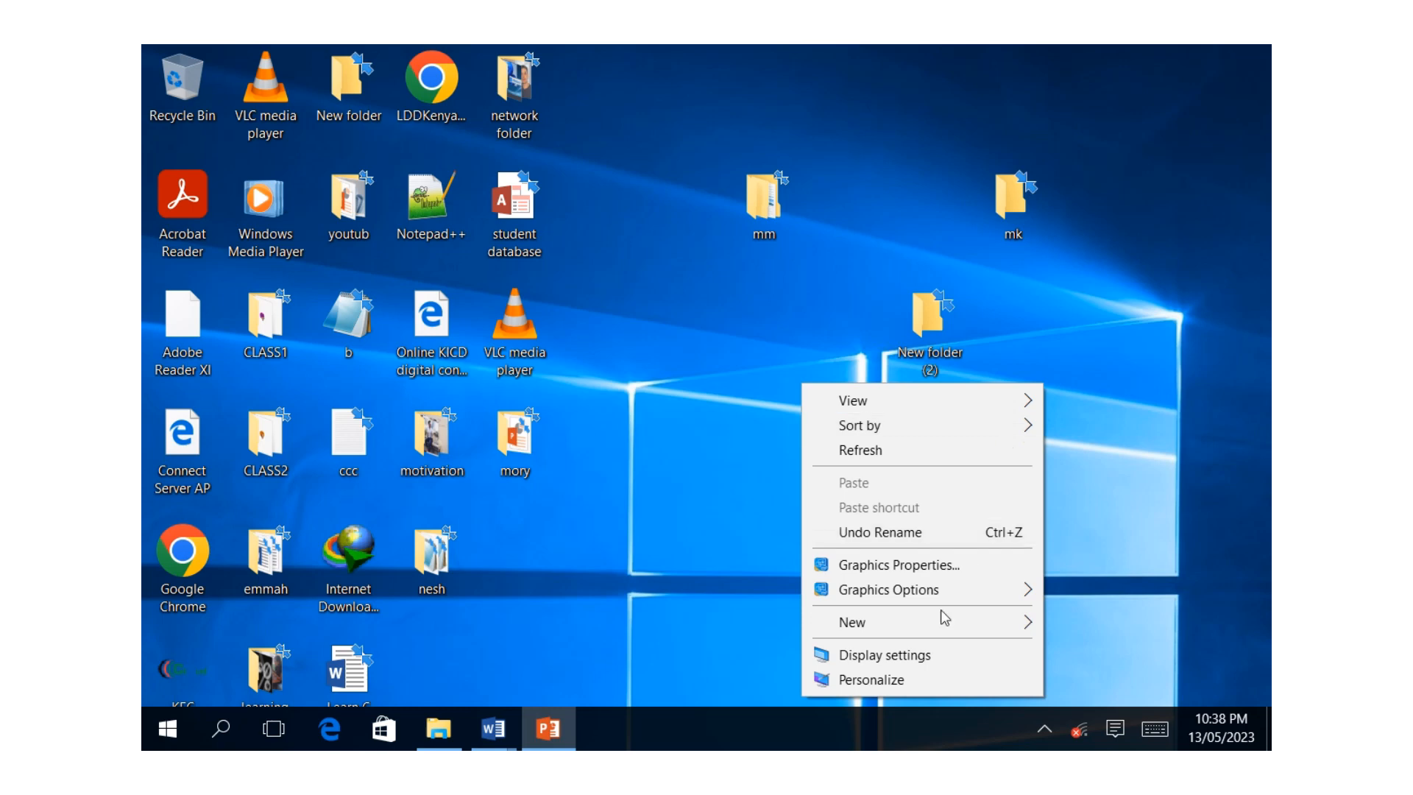
mouse_move(935, 619)
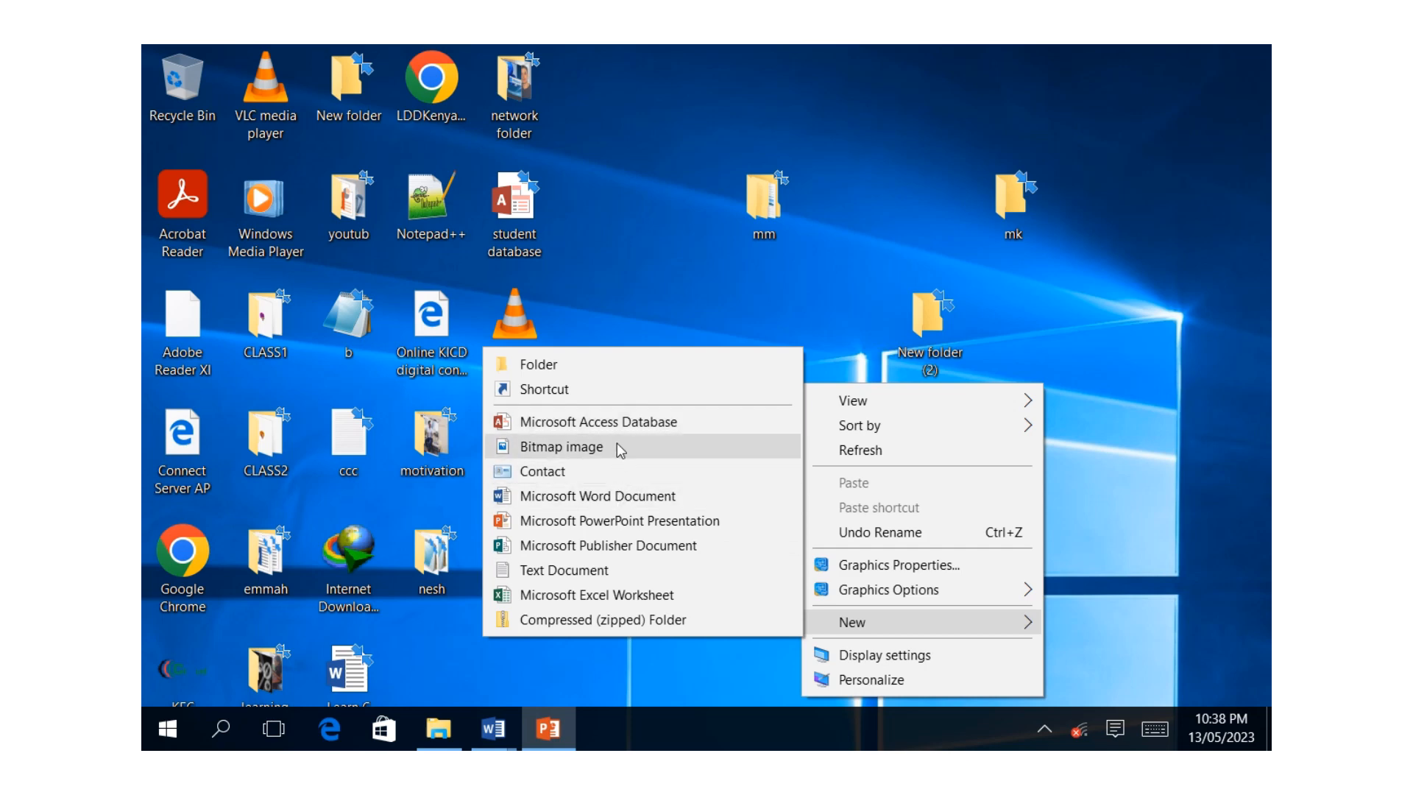
click(602, 494)
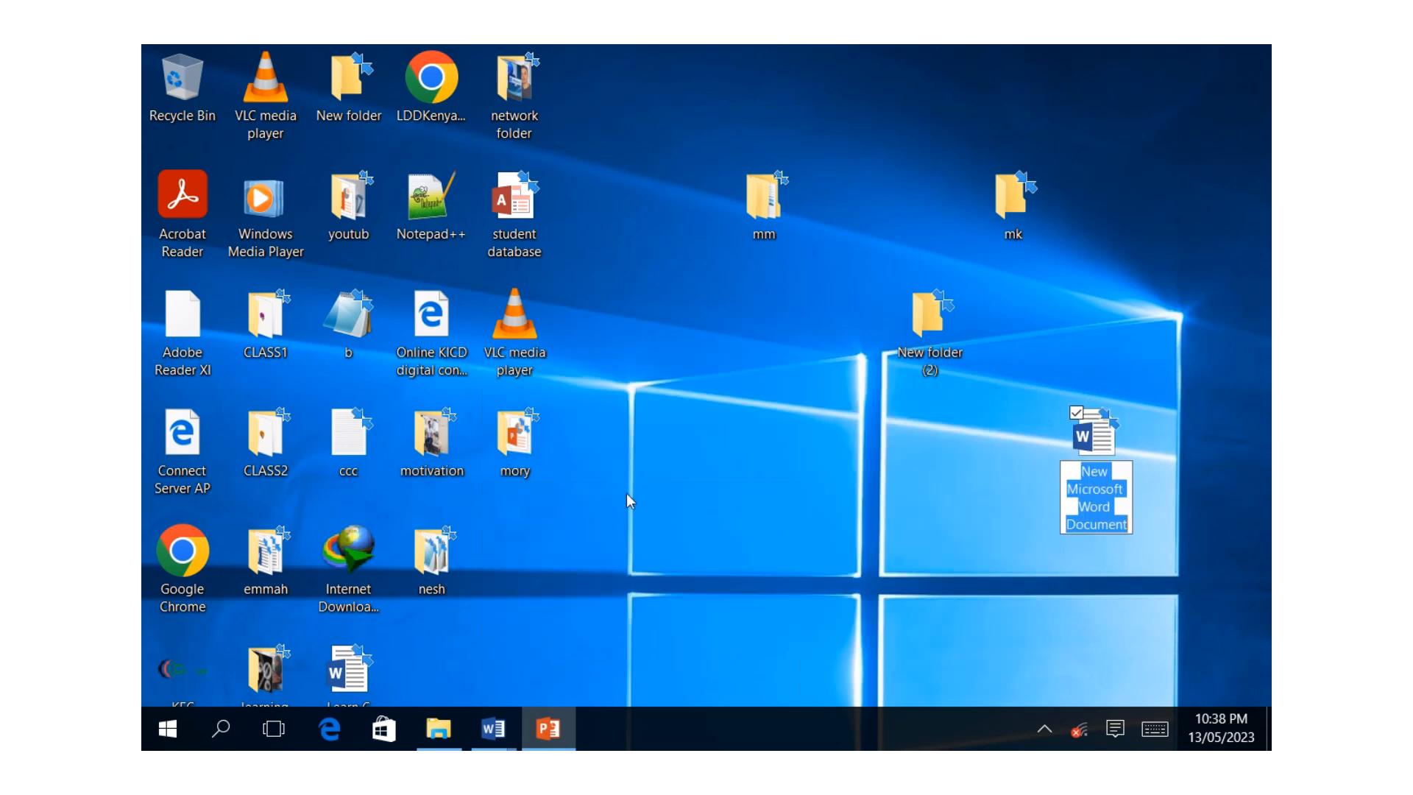
click(1160, 745)
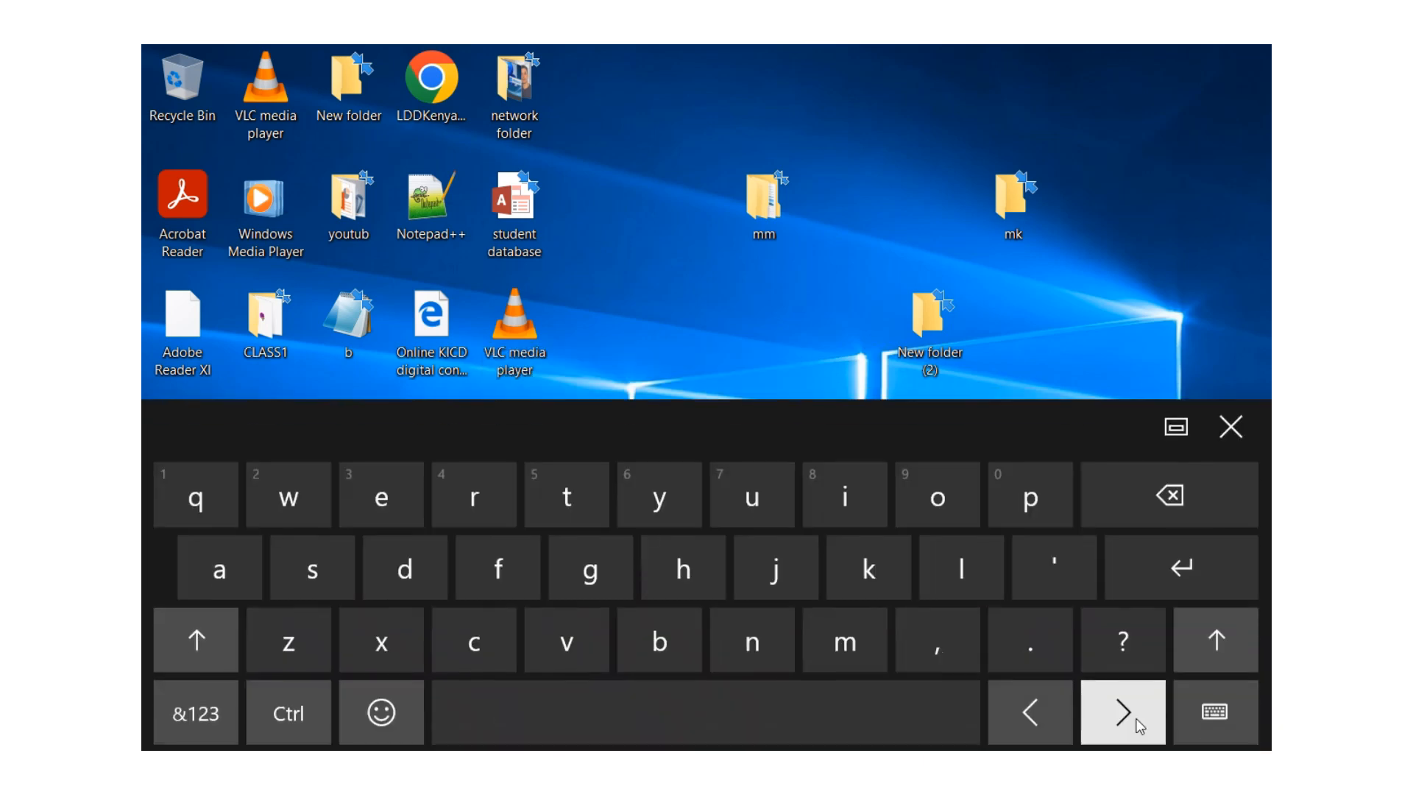
click(1013, 515)
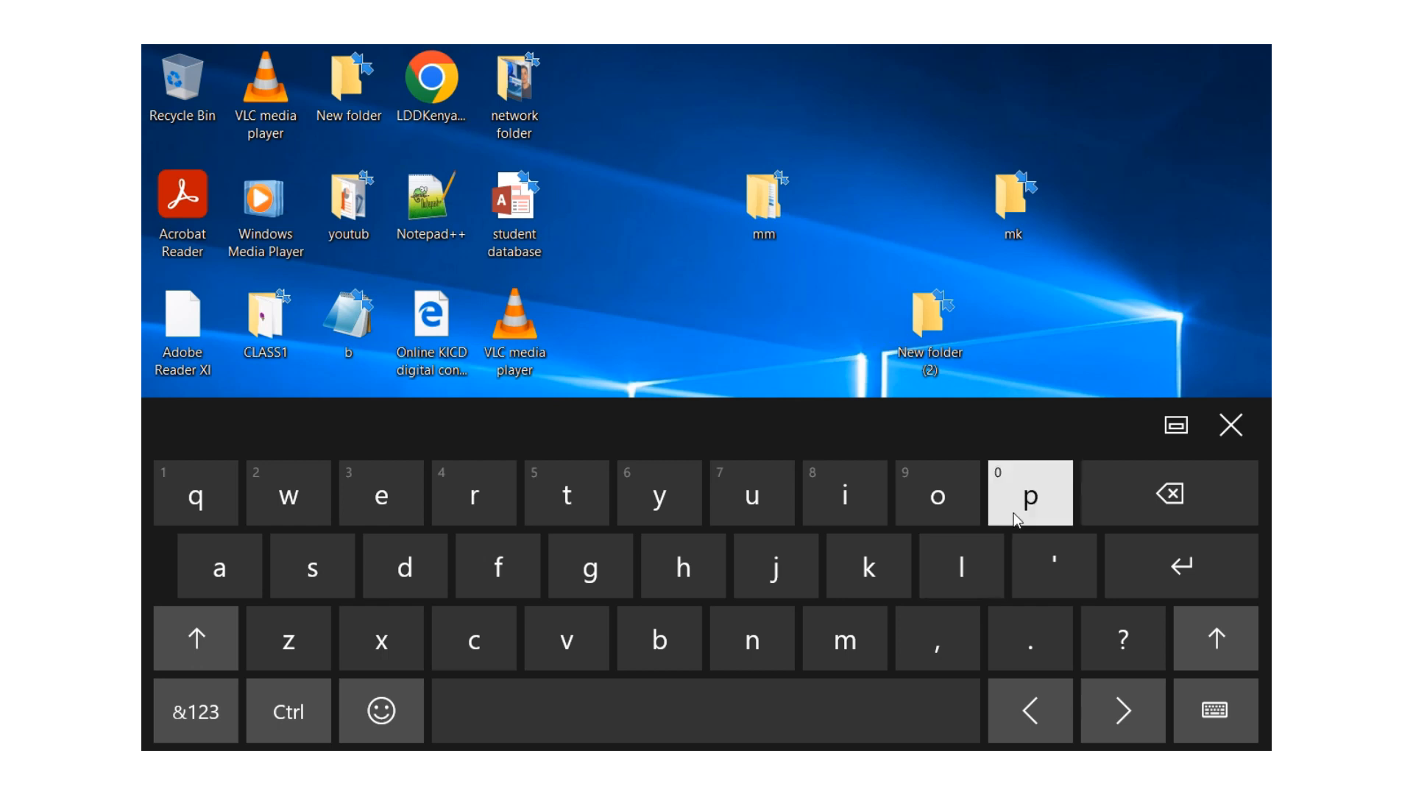
click(1013, 504)
click(973, 554)
click(947, 501)
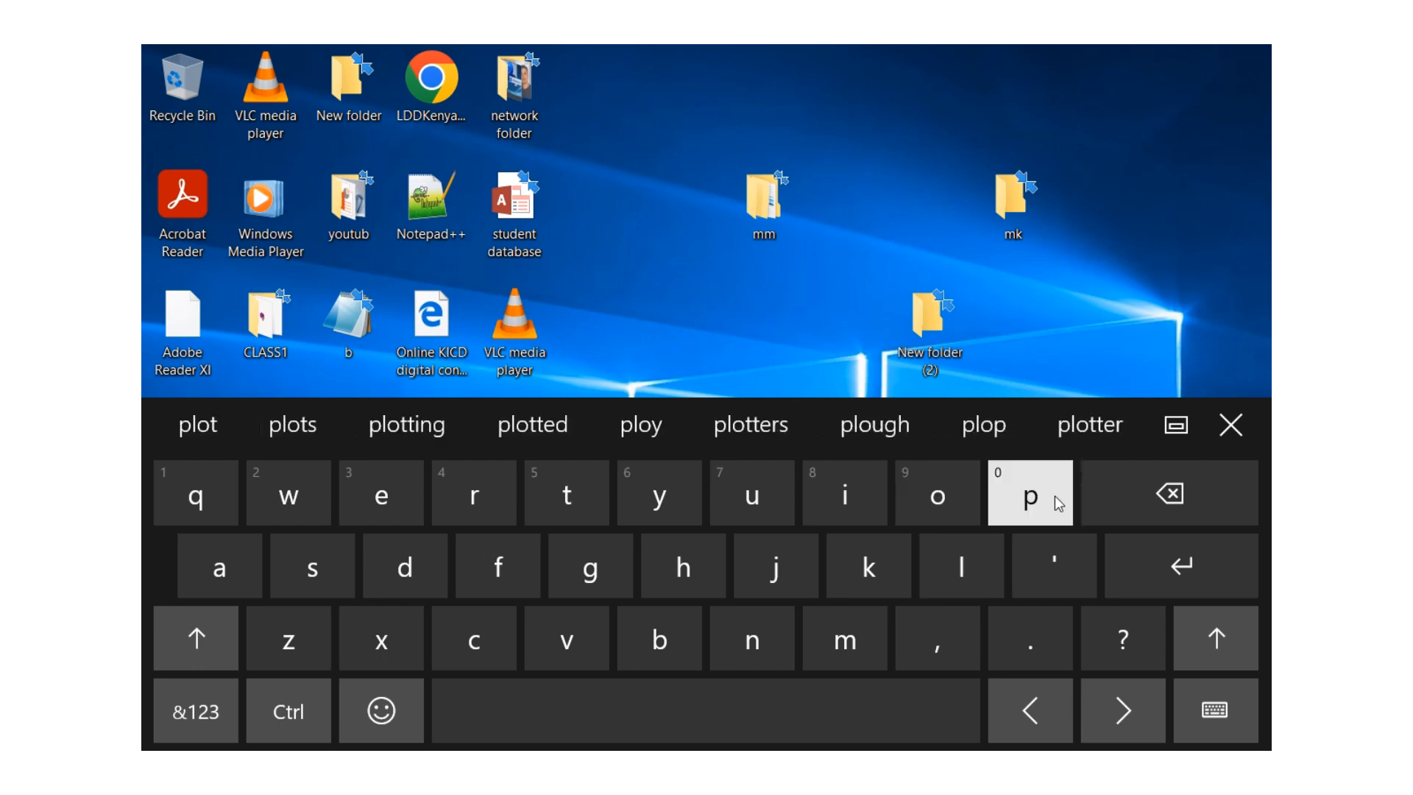
click(1177, 566)
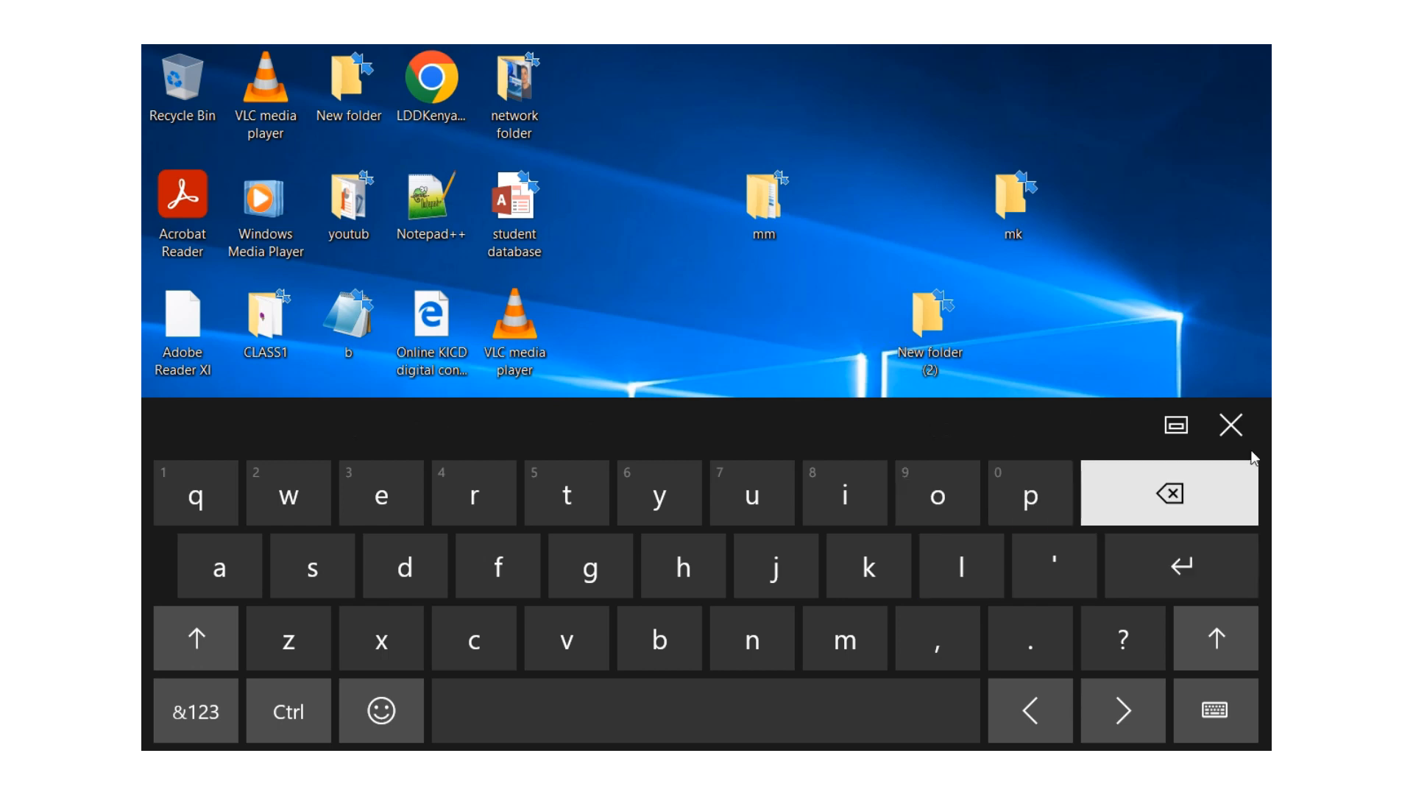
click(1236, 424)
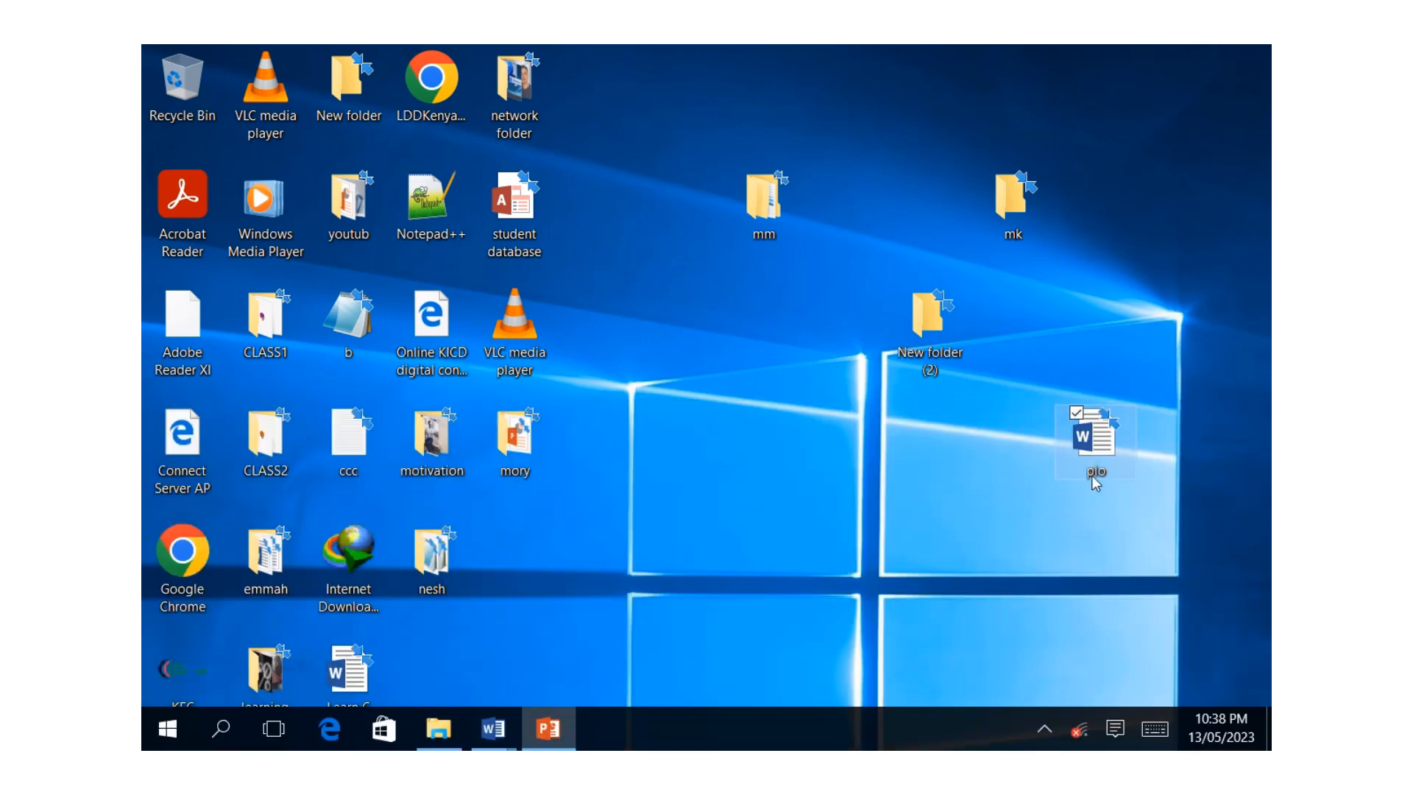
- Create a new Microsoft Publisher document named oop on the desktop
right_click(917, 435)
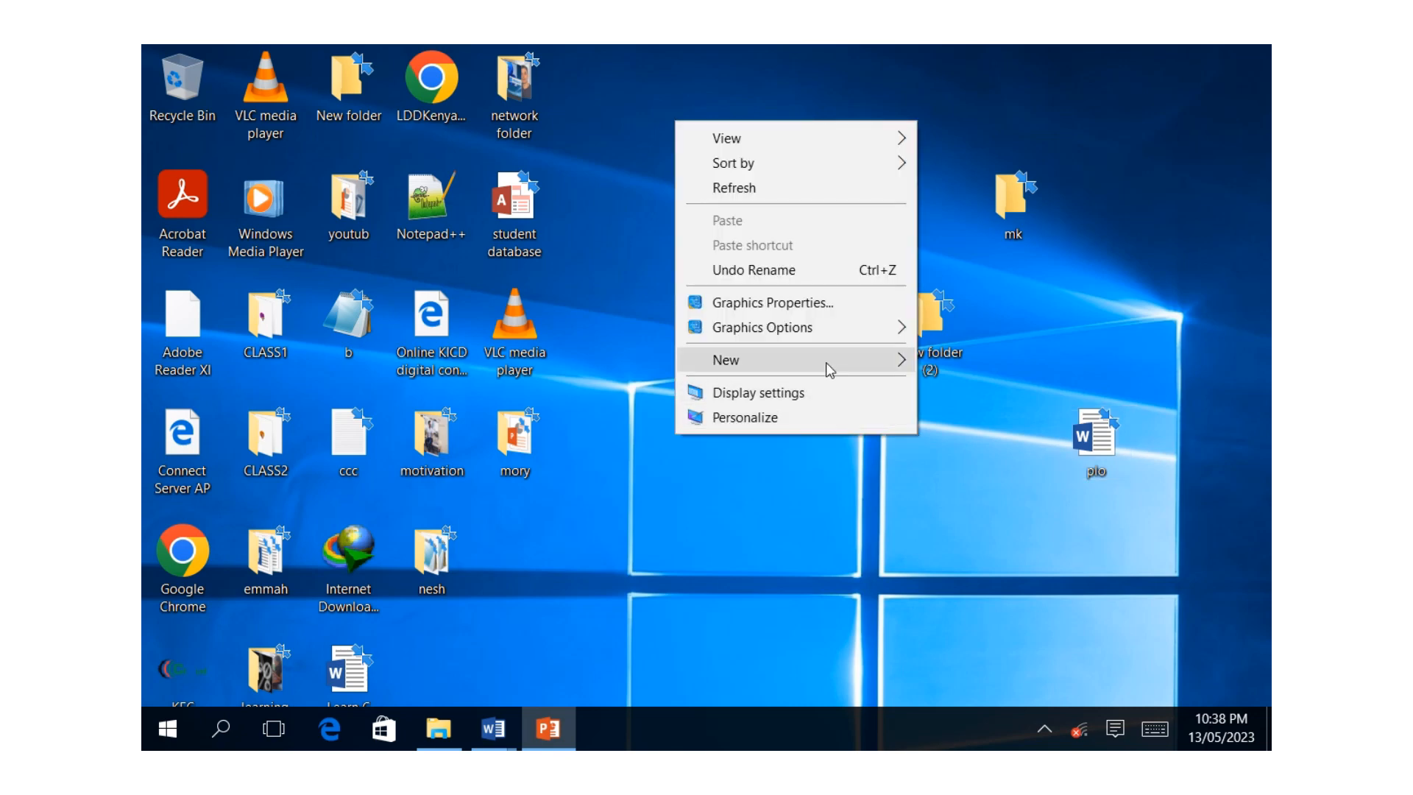
mouse_move(825, 362)
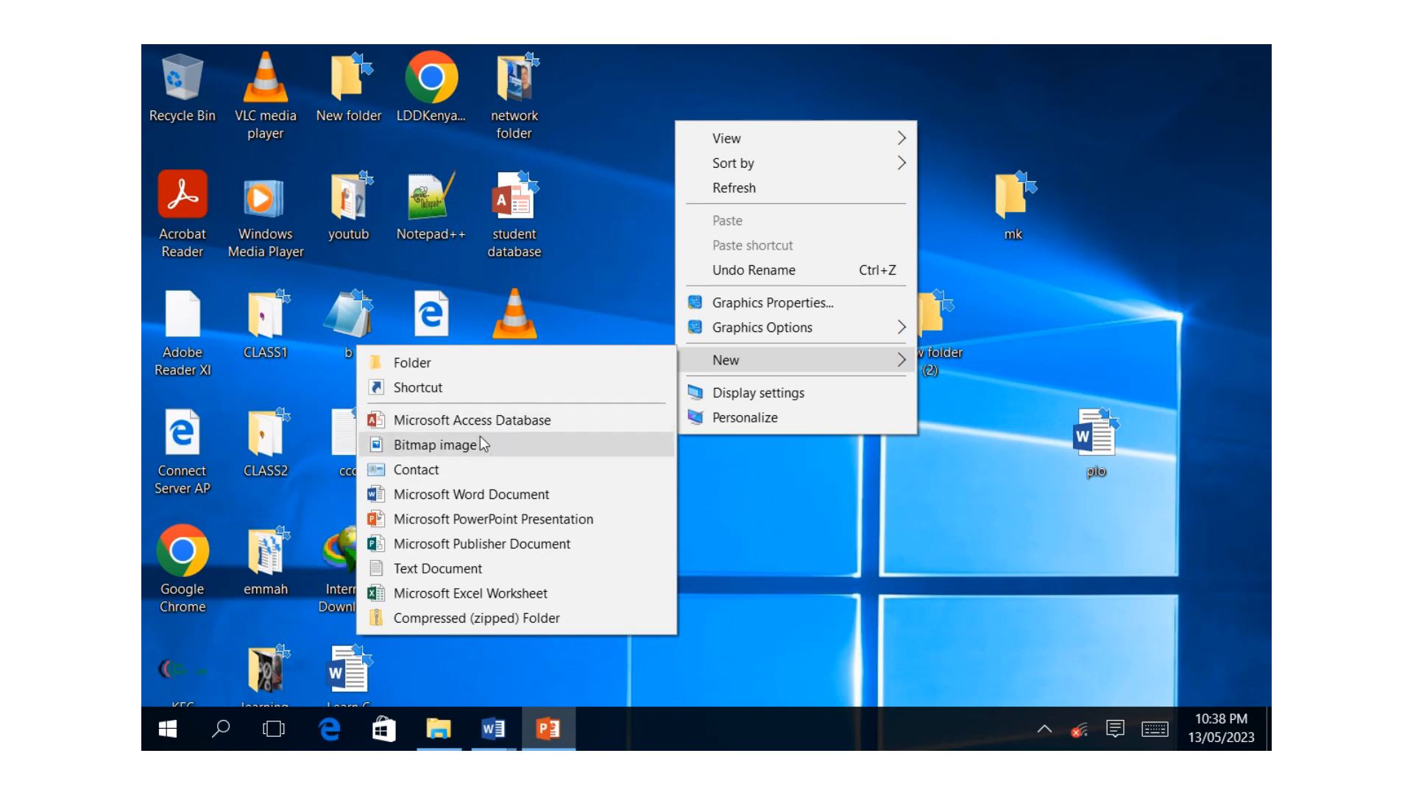
click(441, 545)
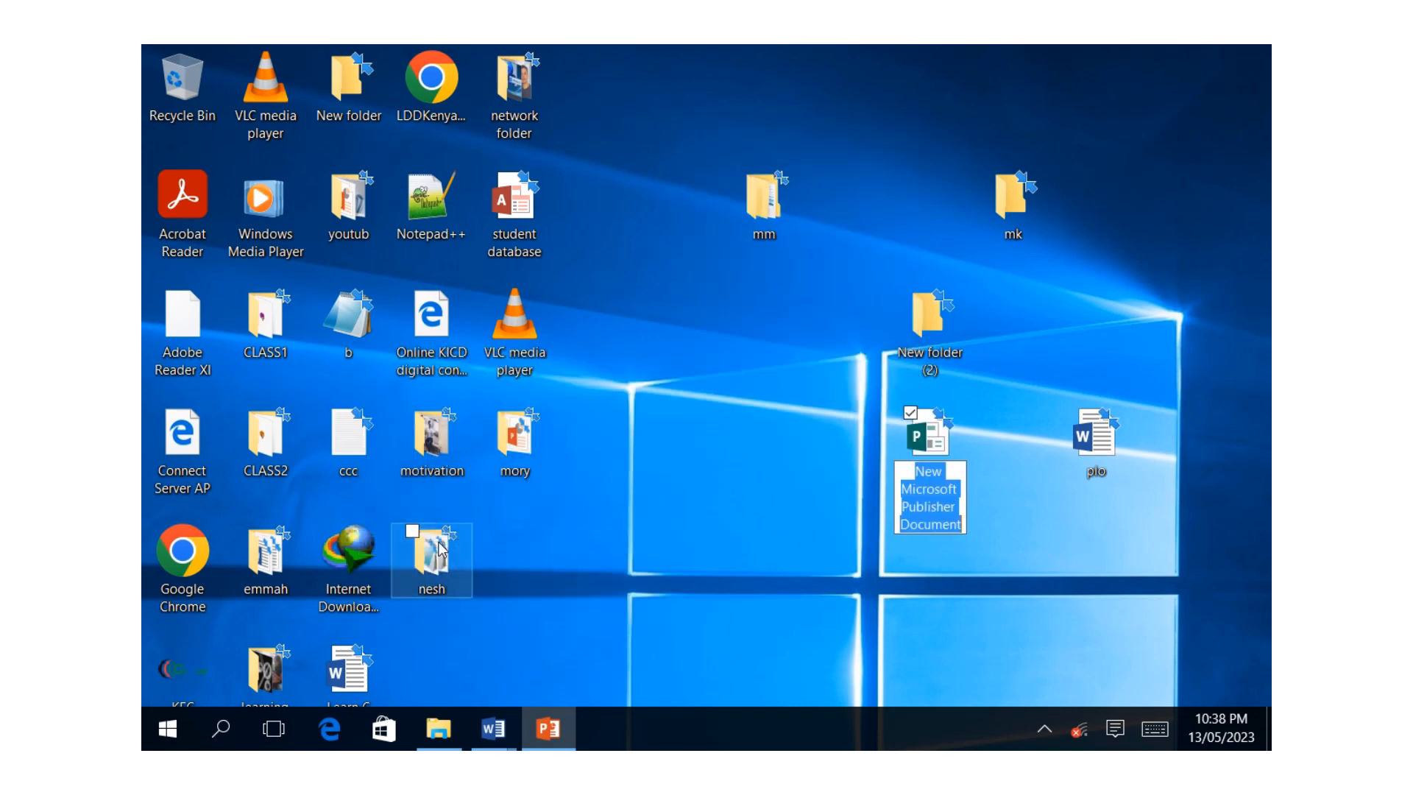
click(1145, 732)
click(944, 524)
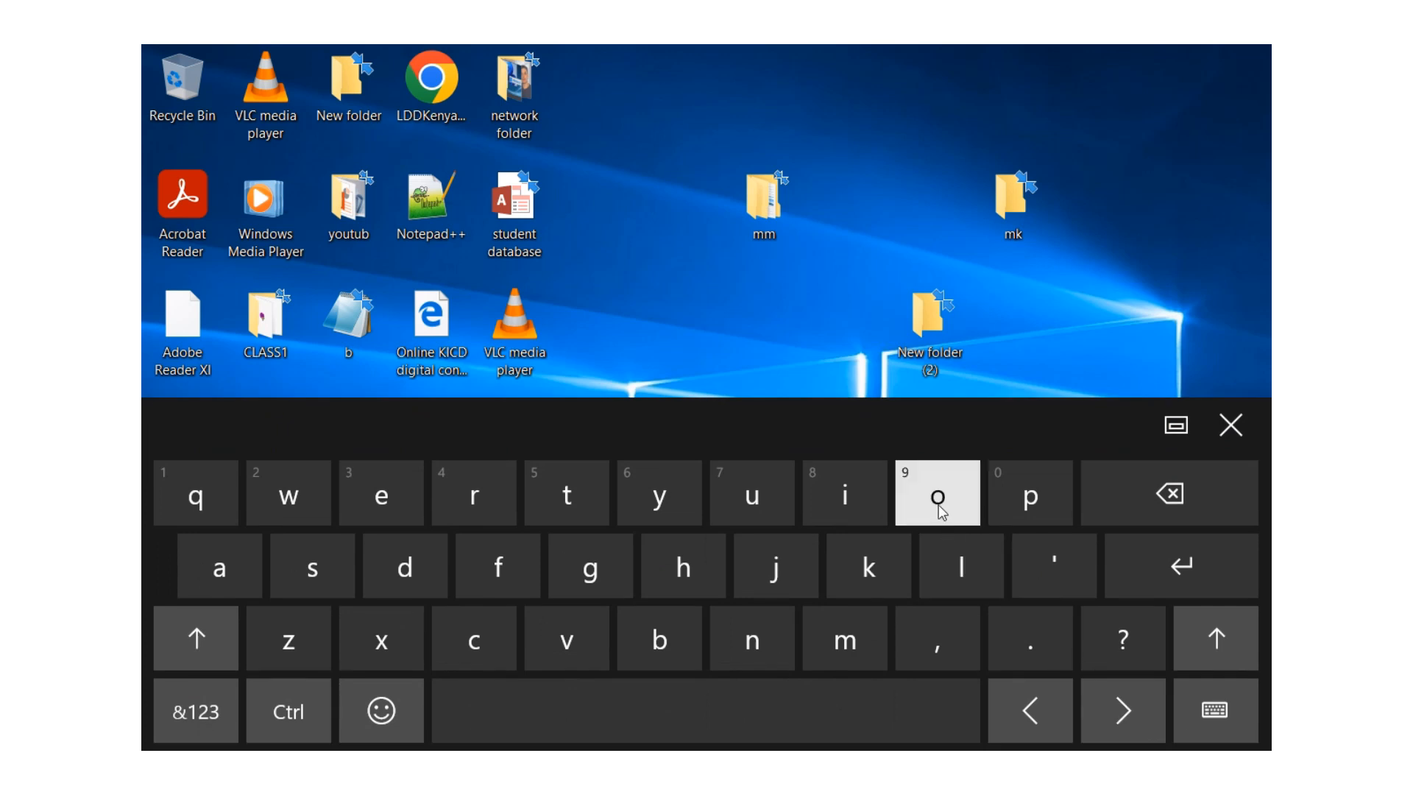
click(1049, 498)
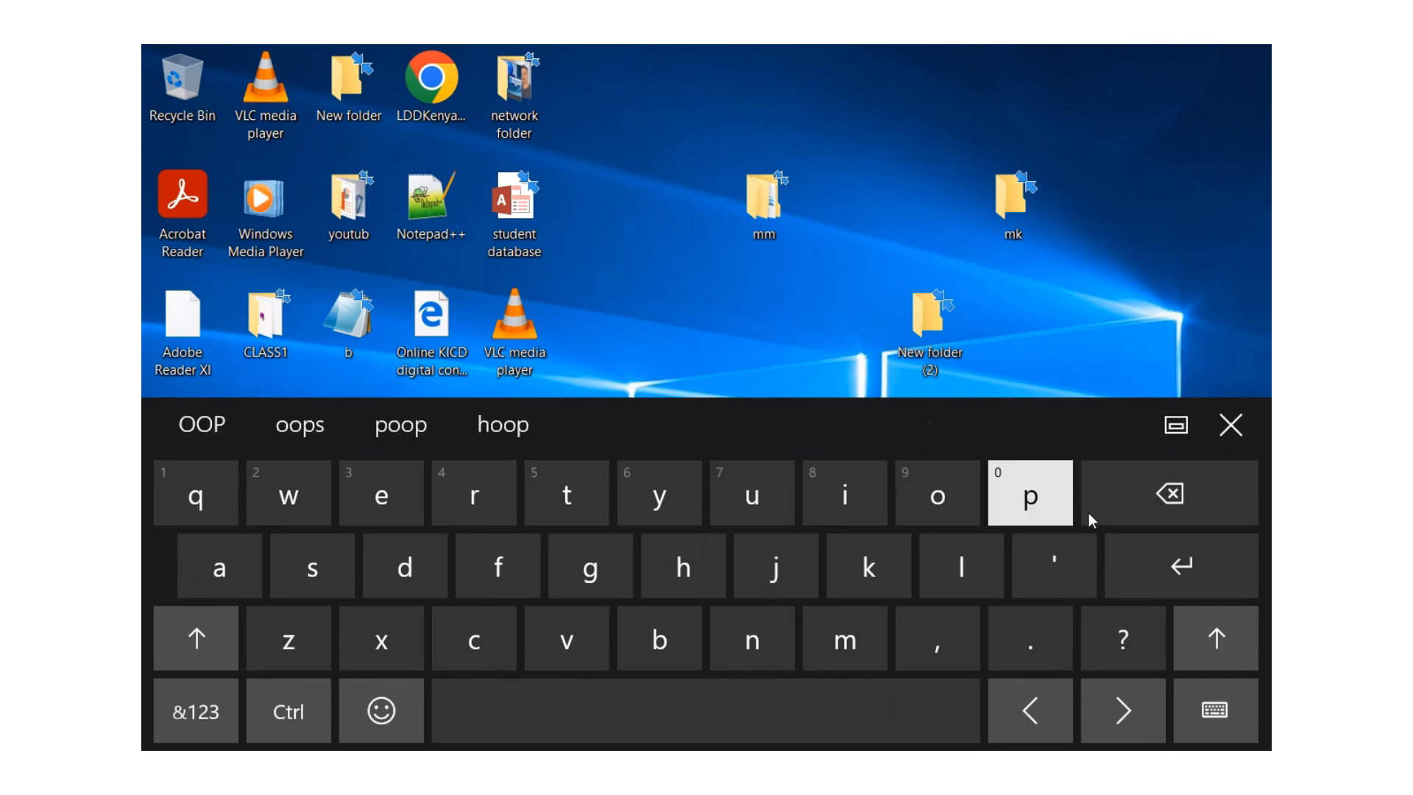
click(1195, 571)
click(1232, 428)
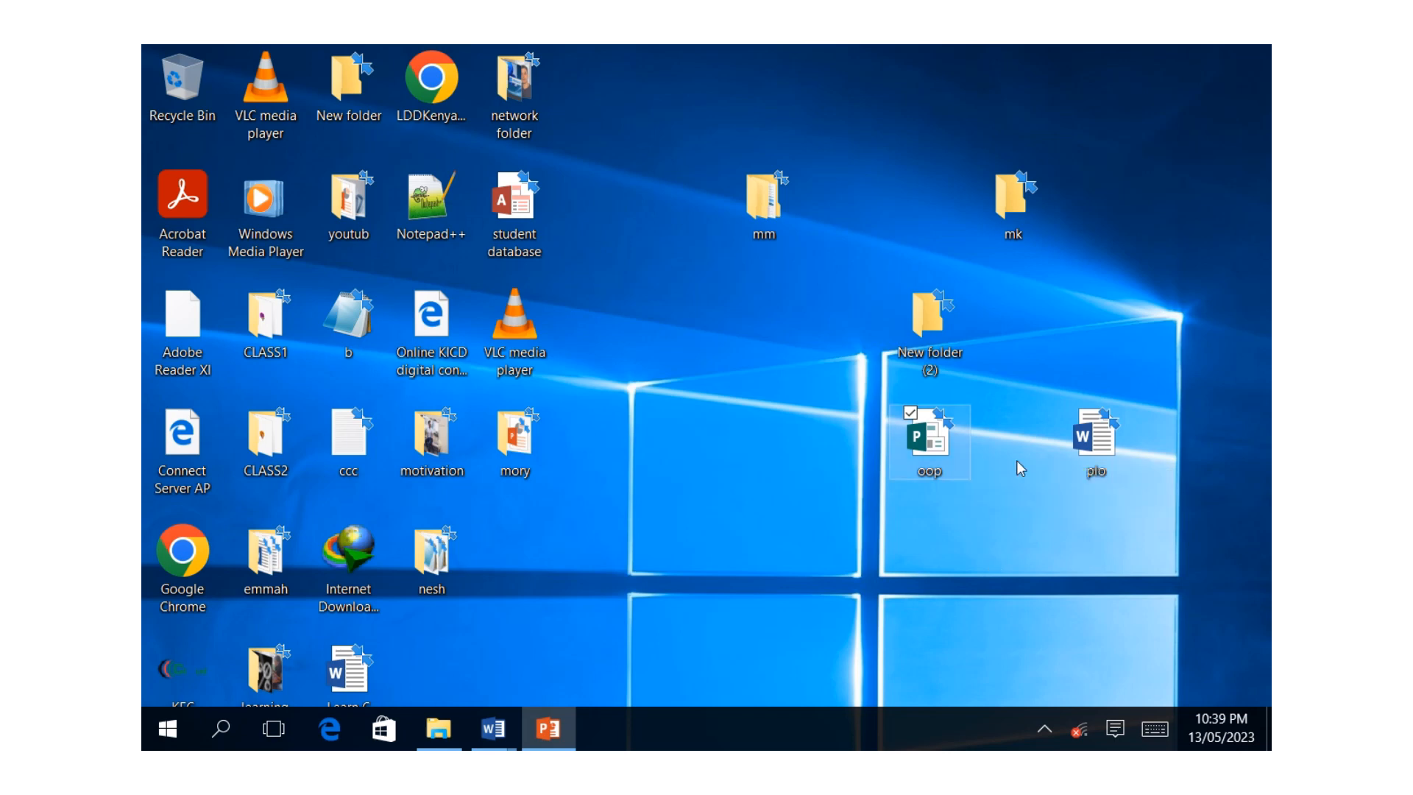
- Open the mk folder from the desktop
right_click(1013, 203)
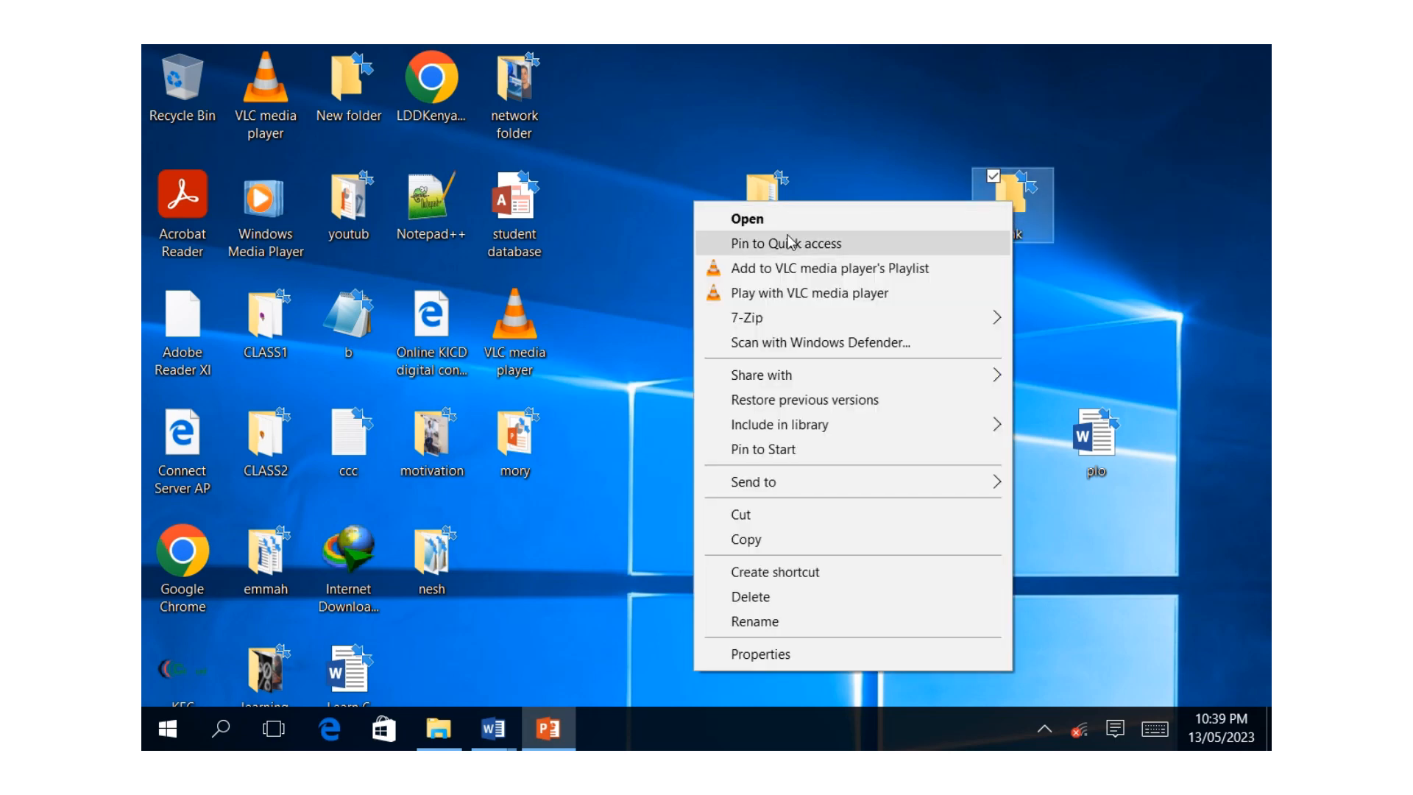
click(1059, 295)
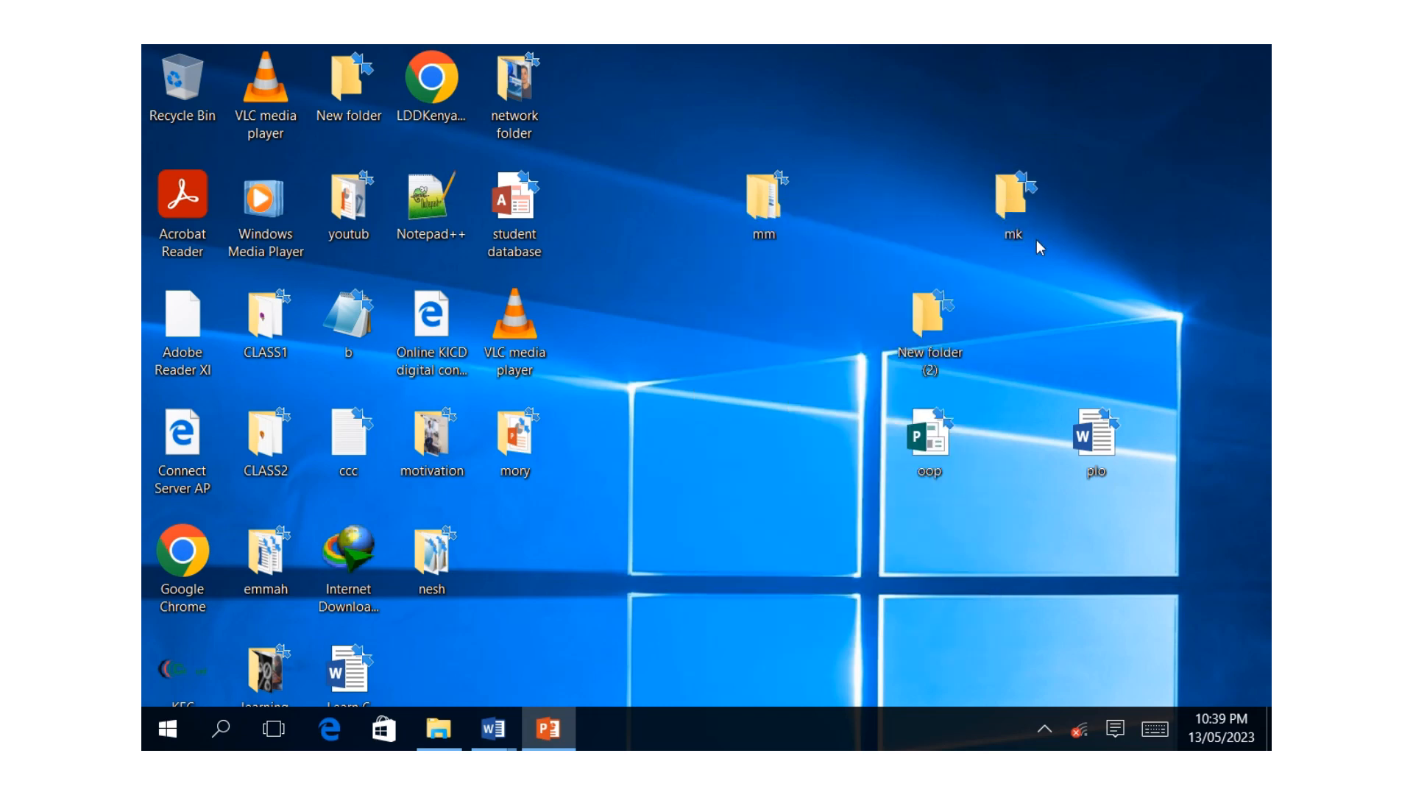
double_click(1002, 210)
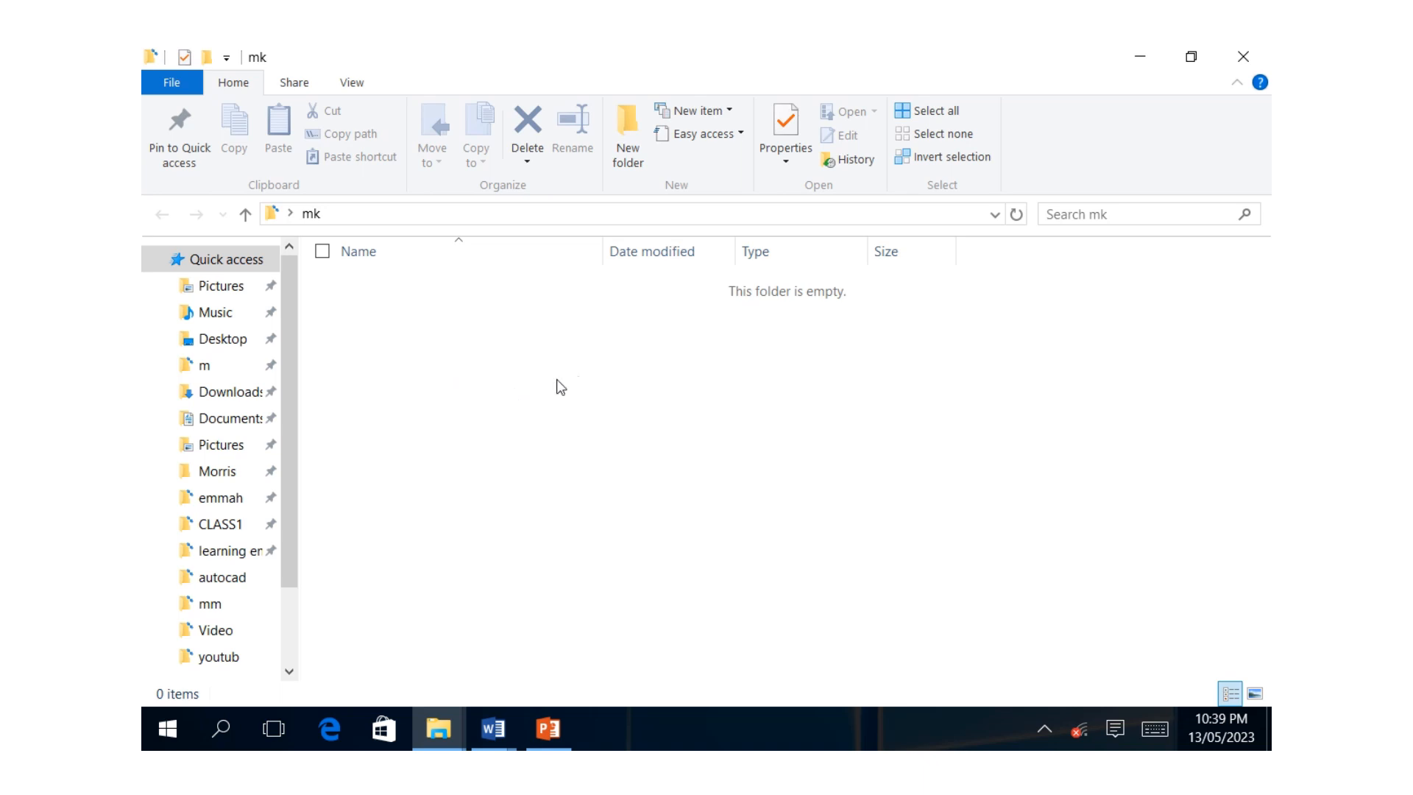
- Create a subfolder named kj inside the mk folder
right_click(537, 388)
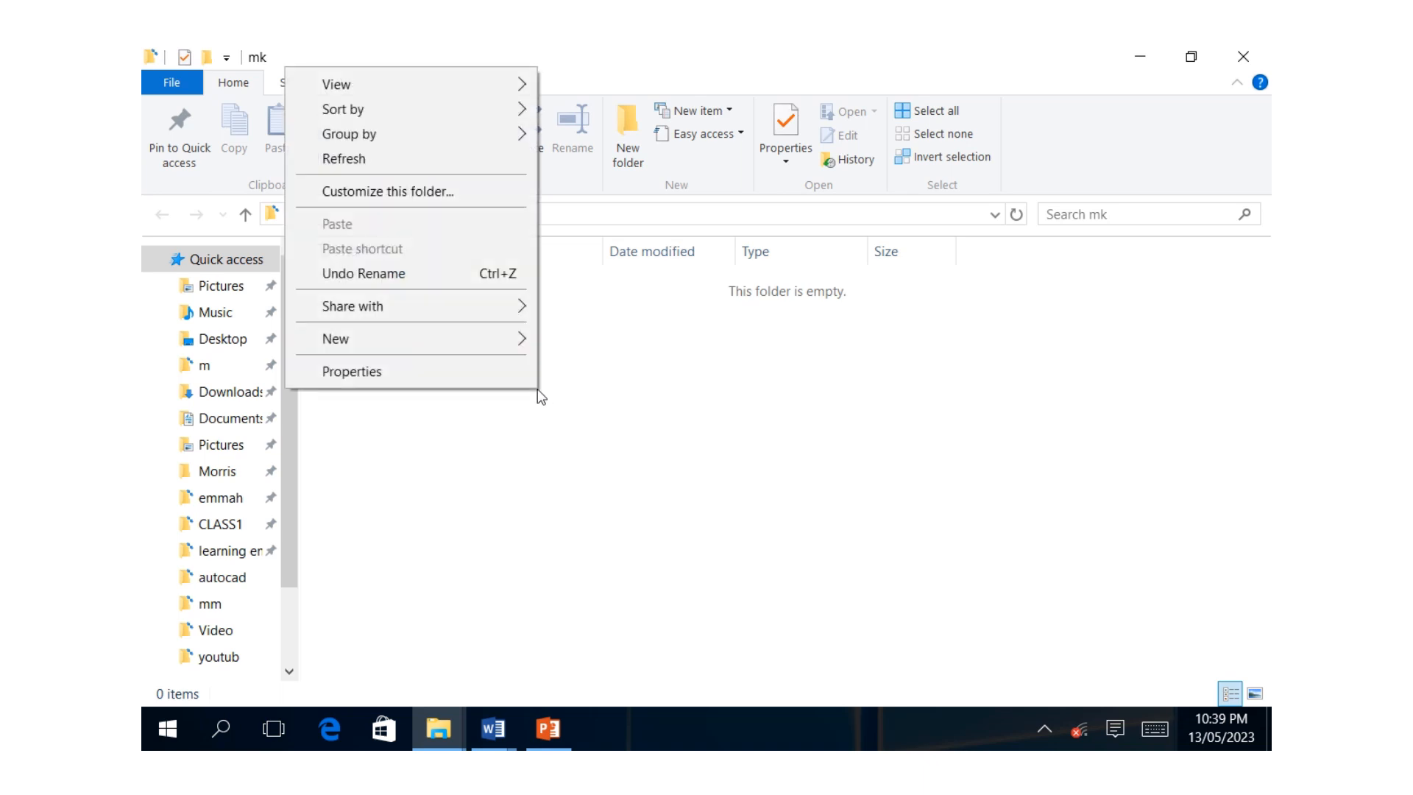
mouse_move(447, 333)
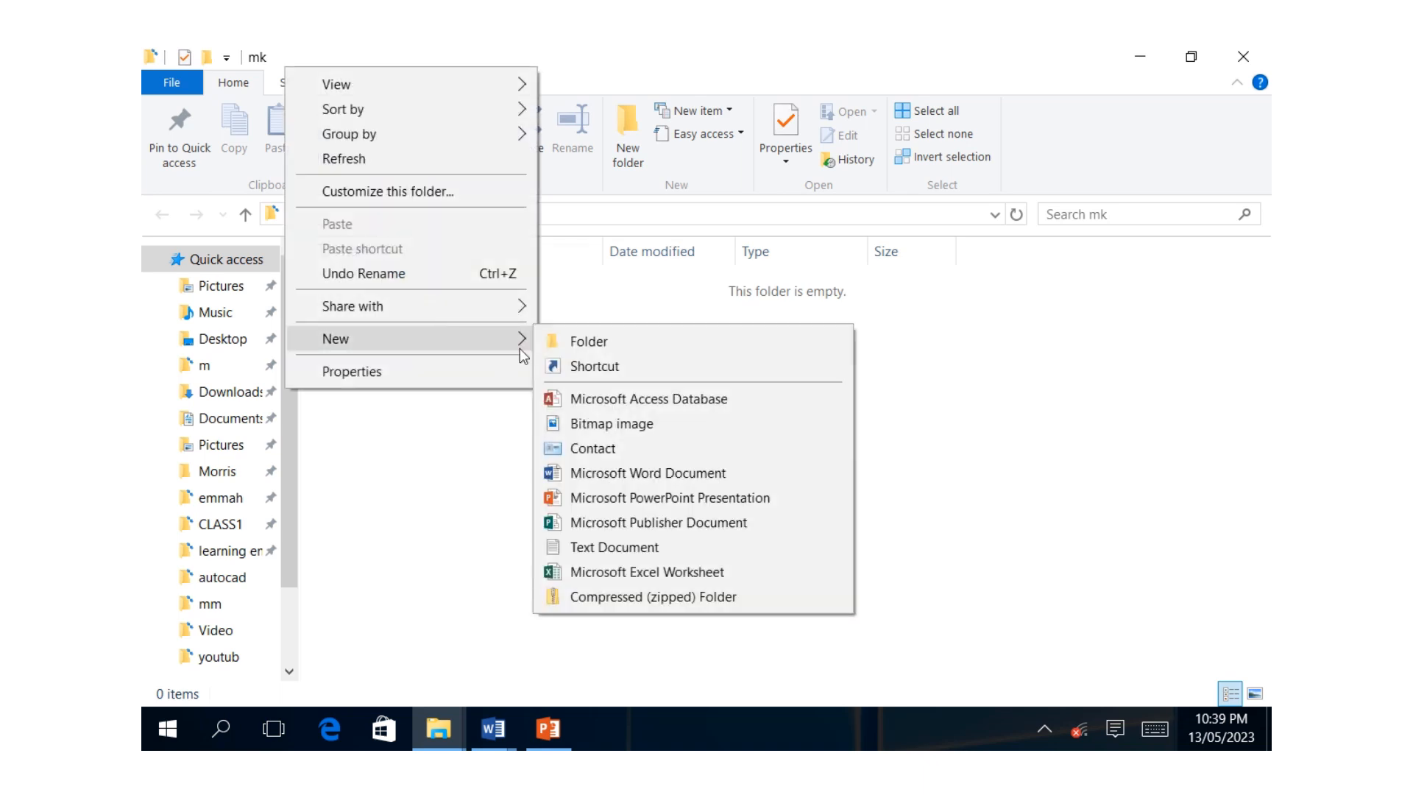
click(598, 350)
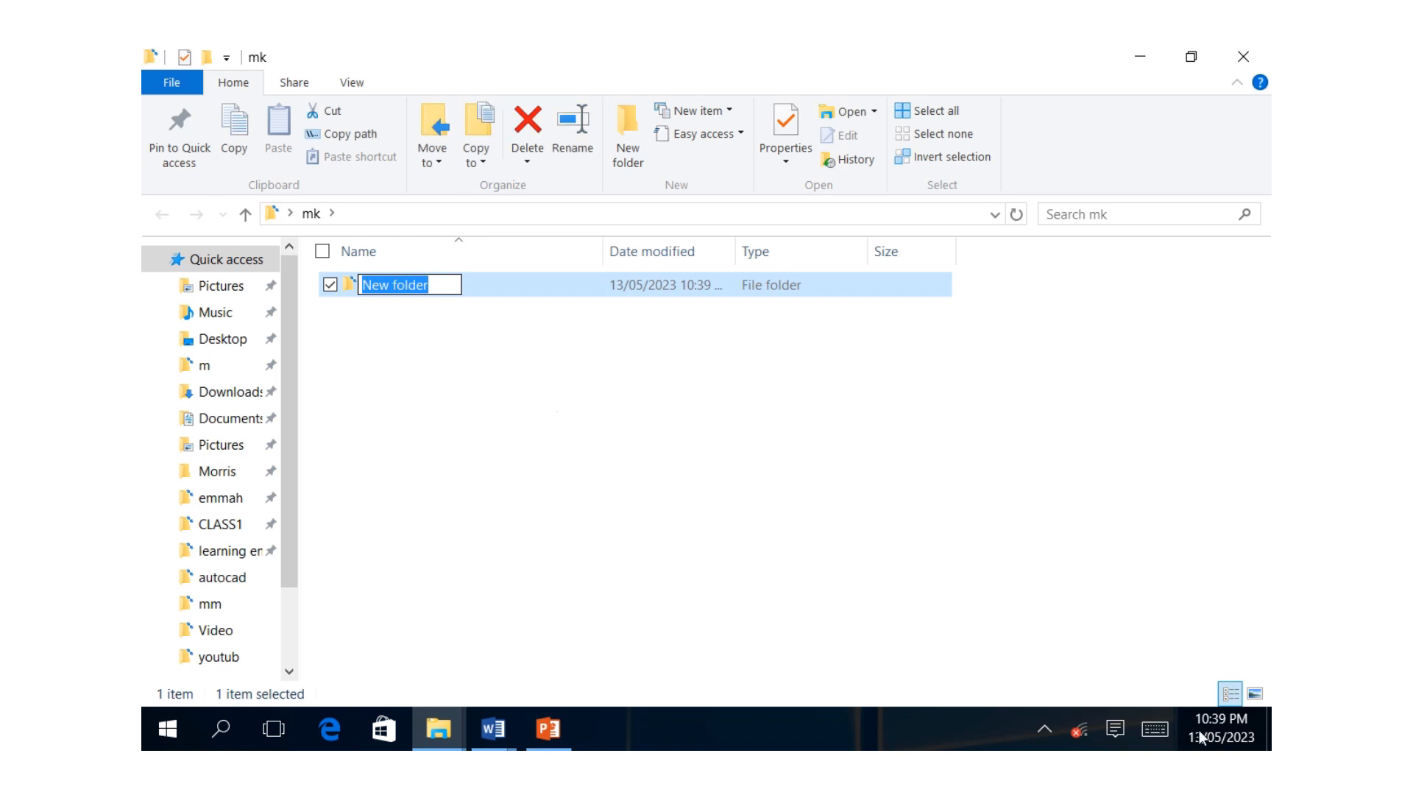
click(1155, 728)
click(867, 585)
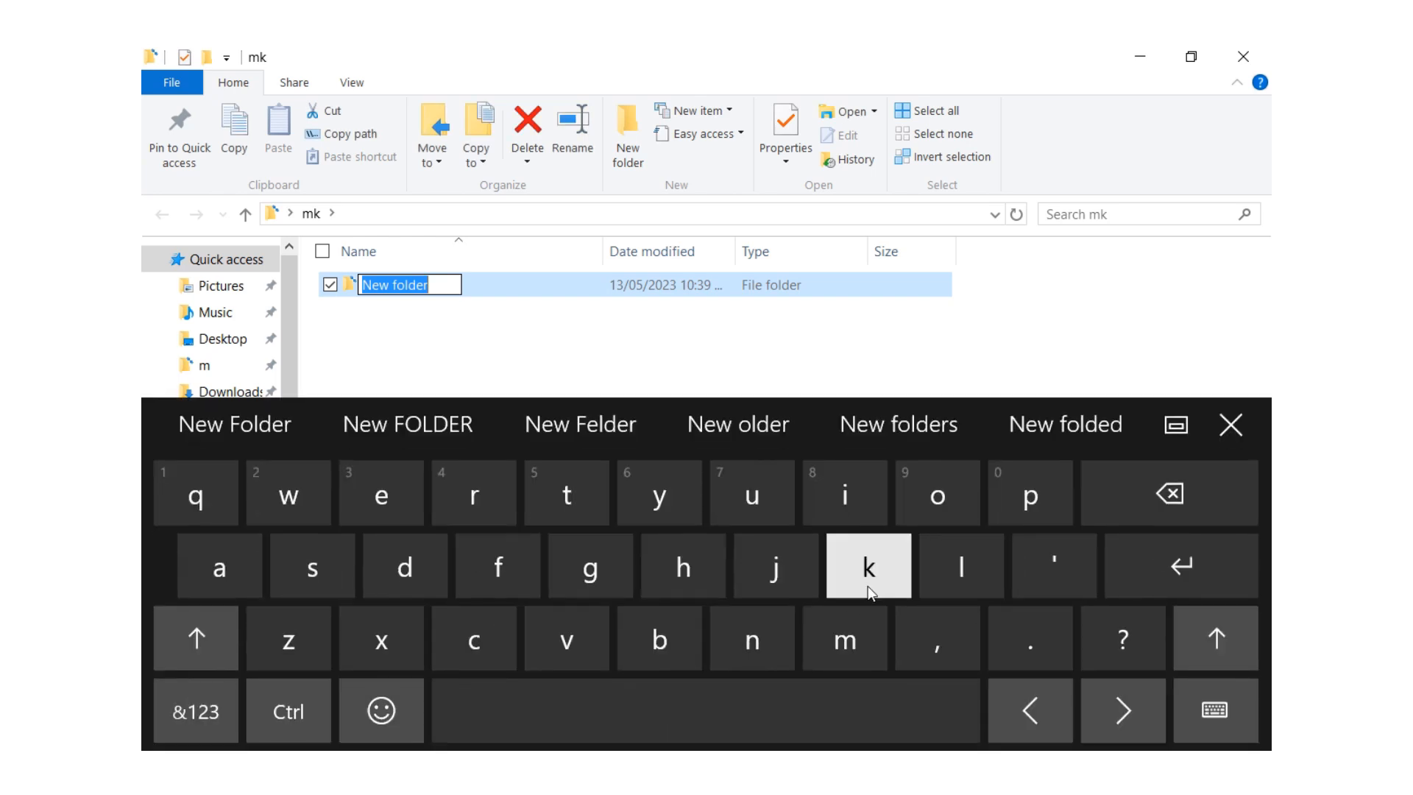
click(784, 576)
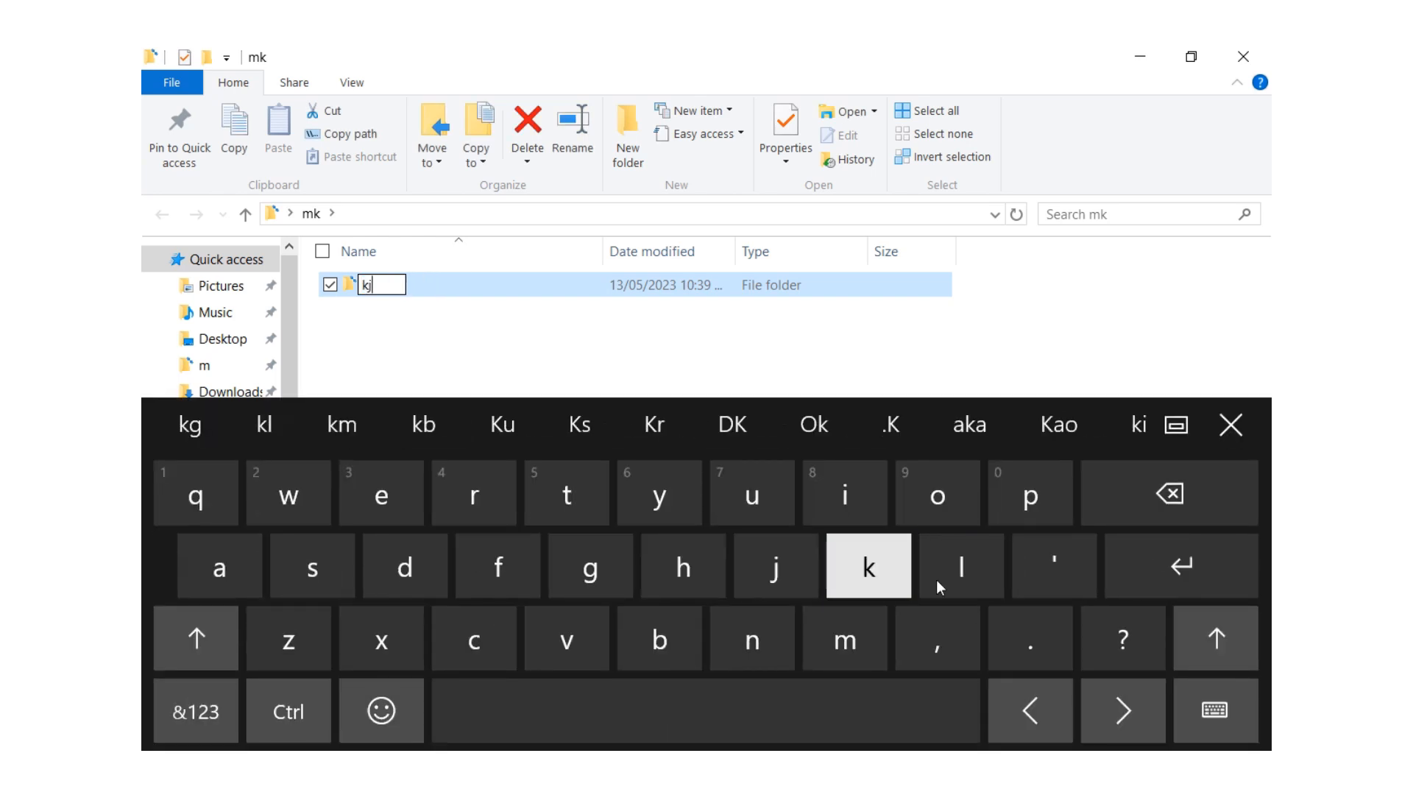
click(1169, 576)
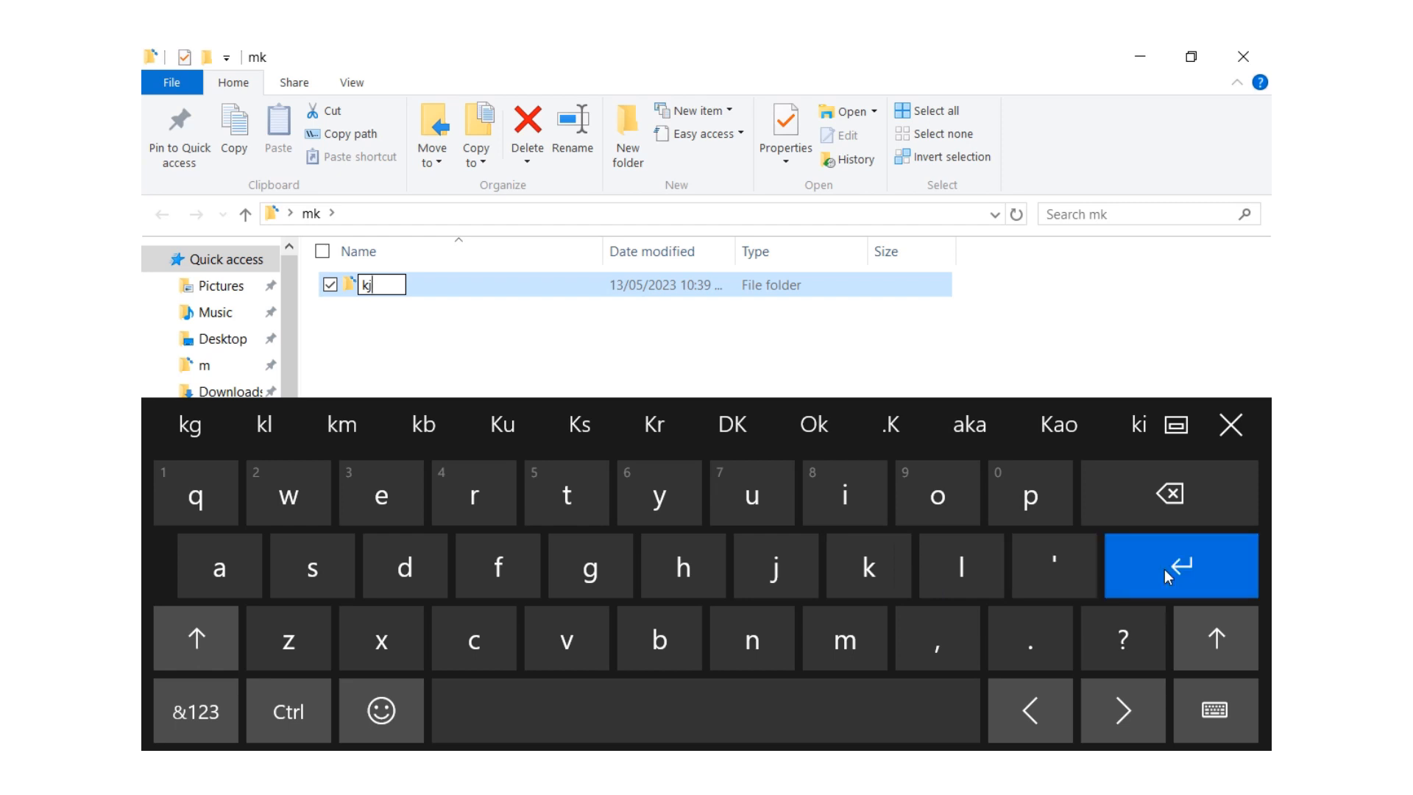
click(1230, 425)
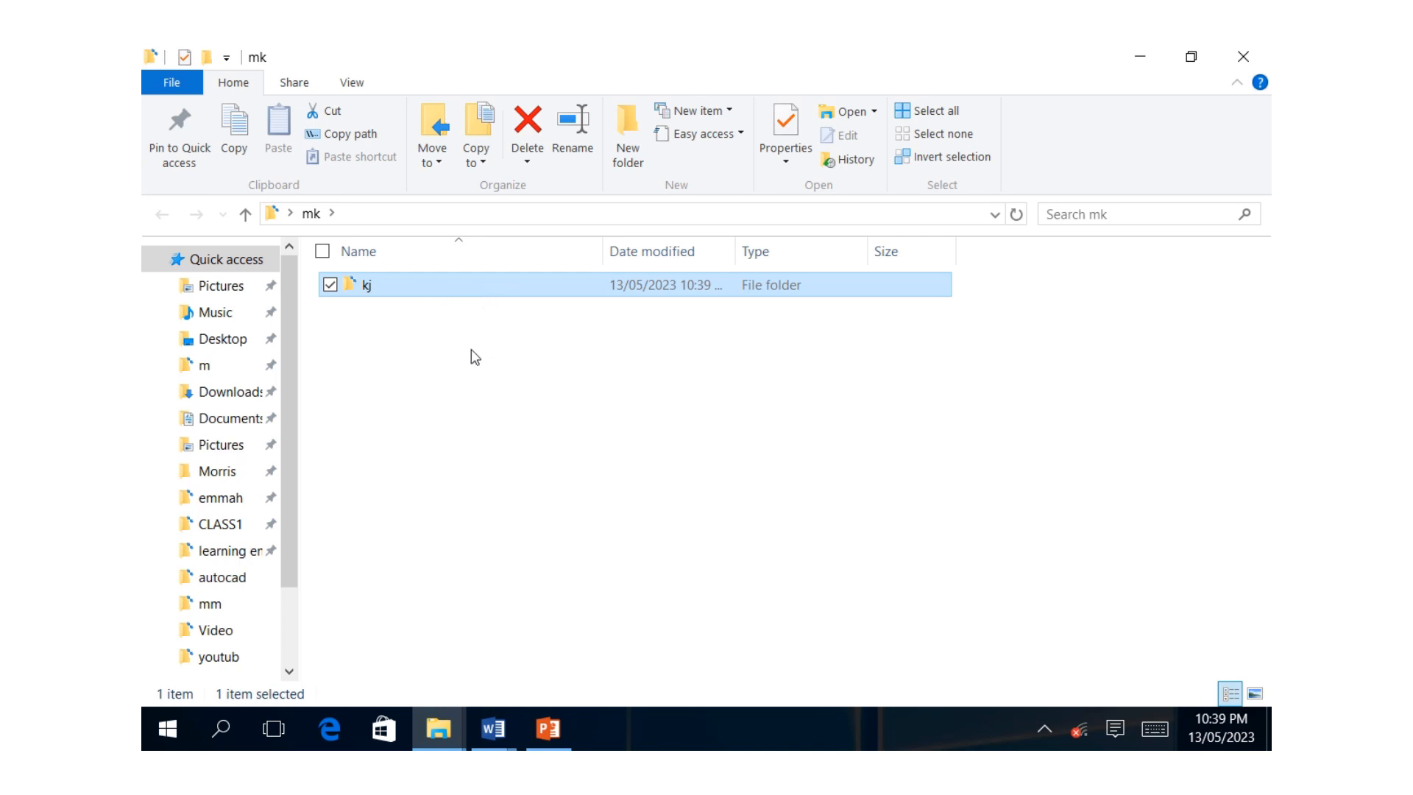
- Open the kj folder and create a subfolder named ji inside it
double_click(383, 293)
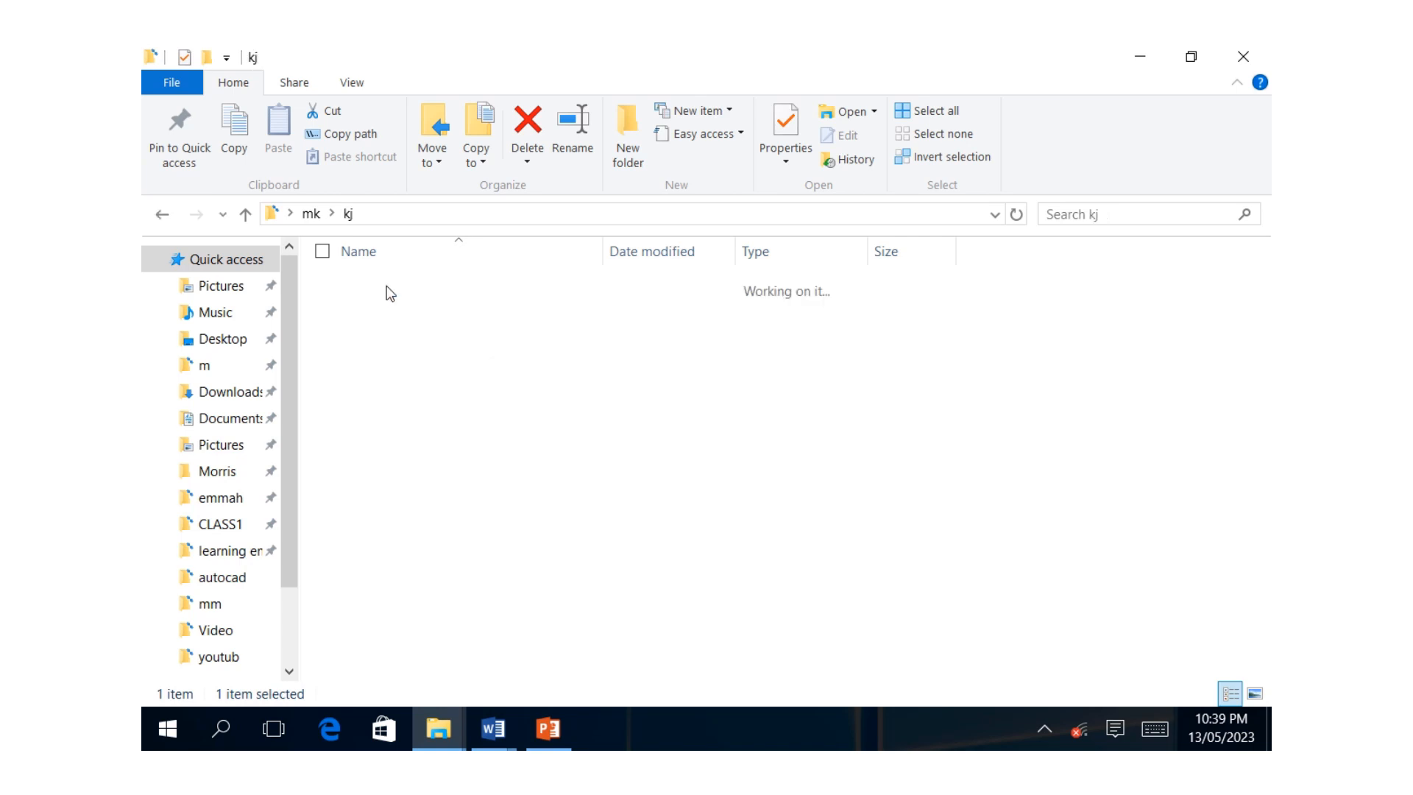
right_click(389, 326)
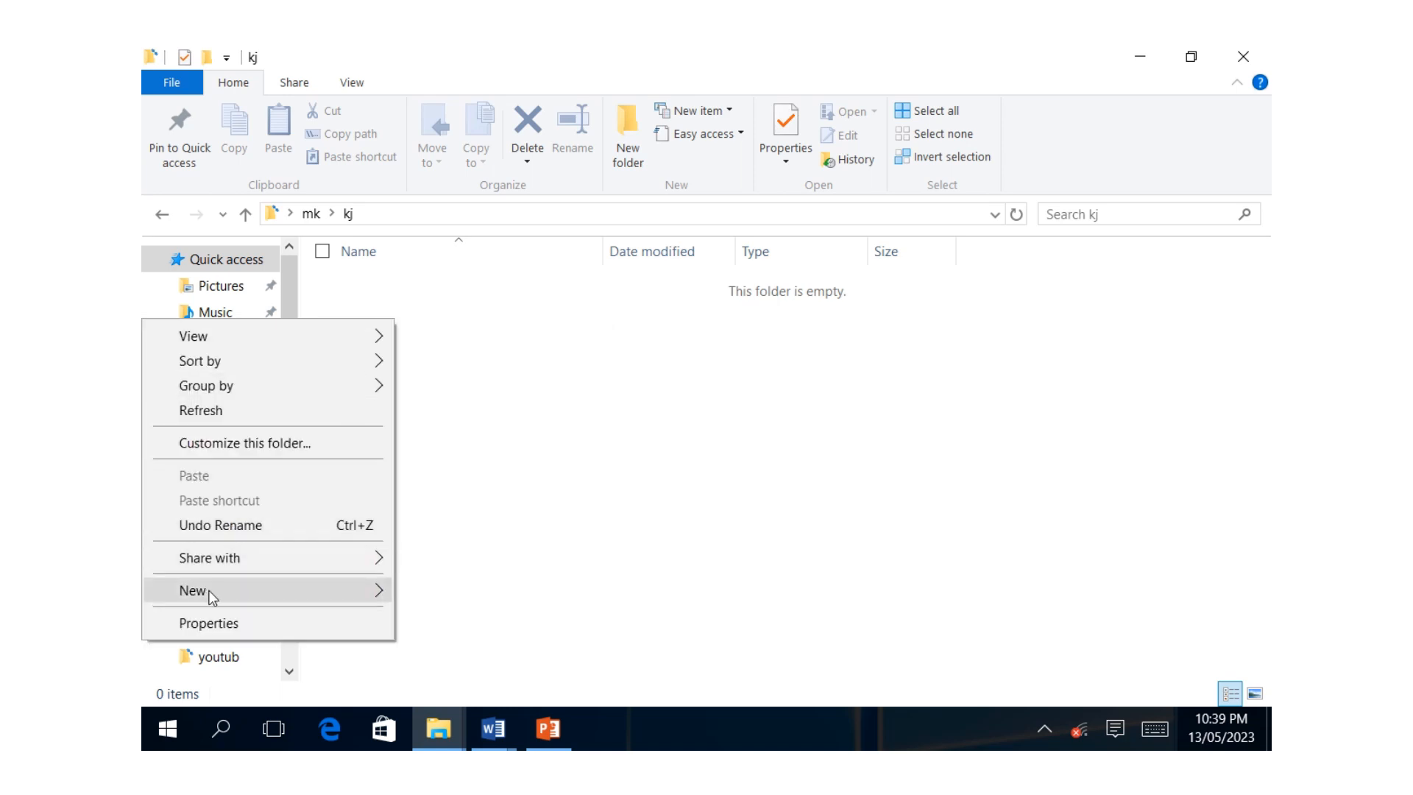
mouse_move(226, 596)
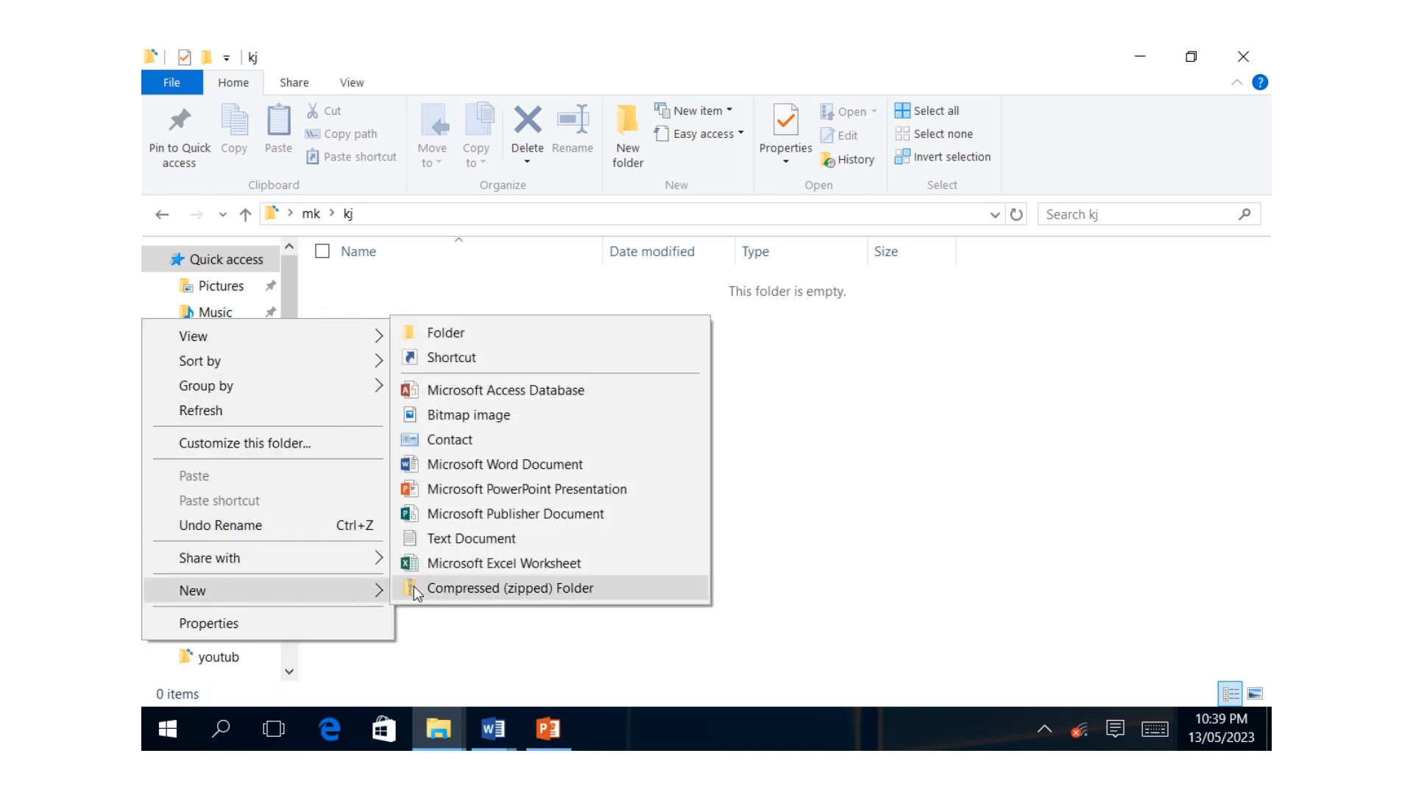
click(446, 332)
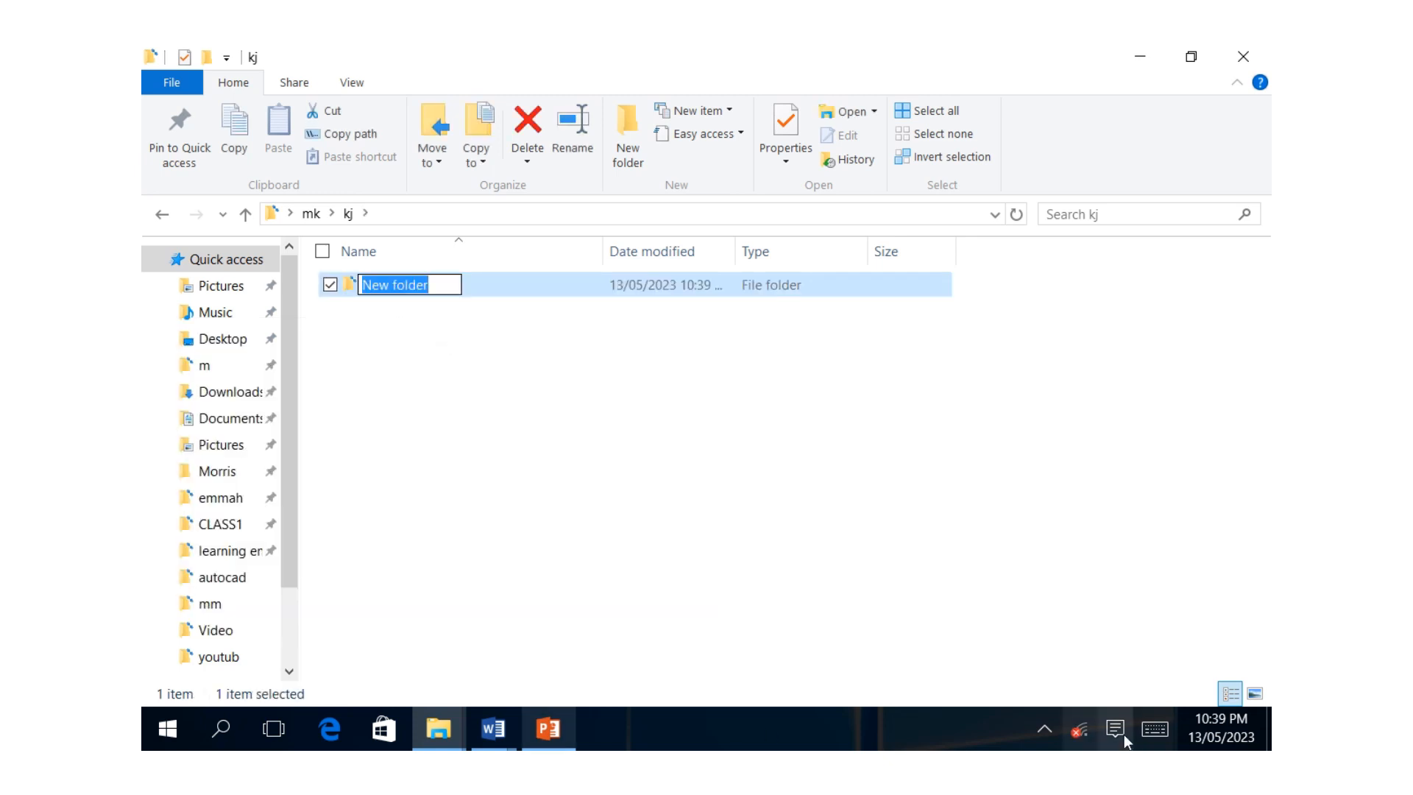
click(1148, 728)
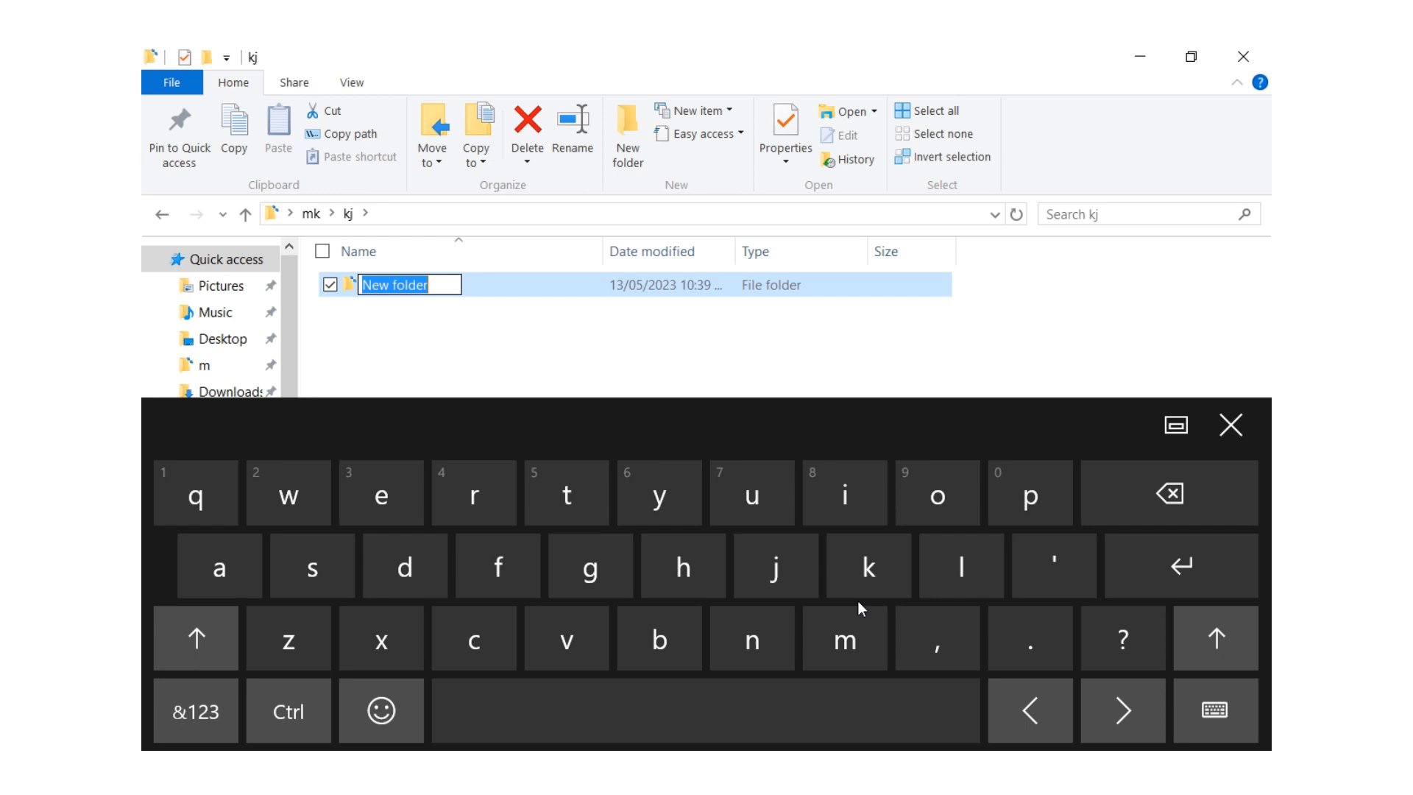
click(784, 571)
click(855, 503)
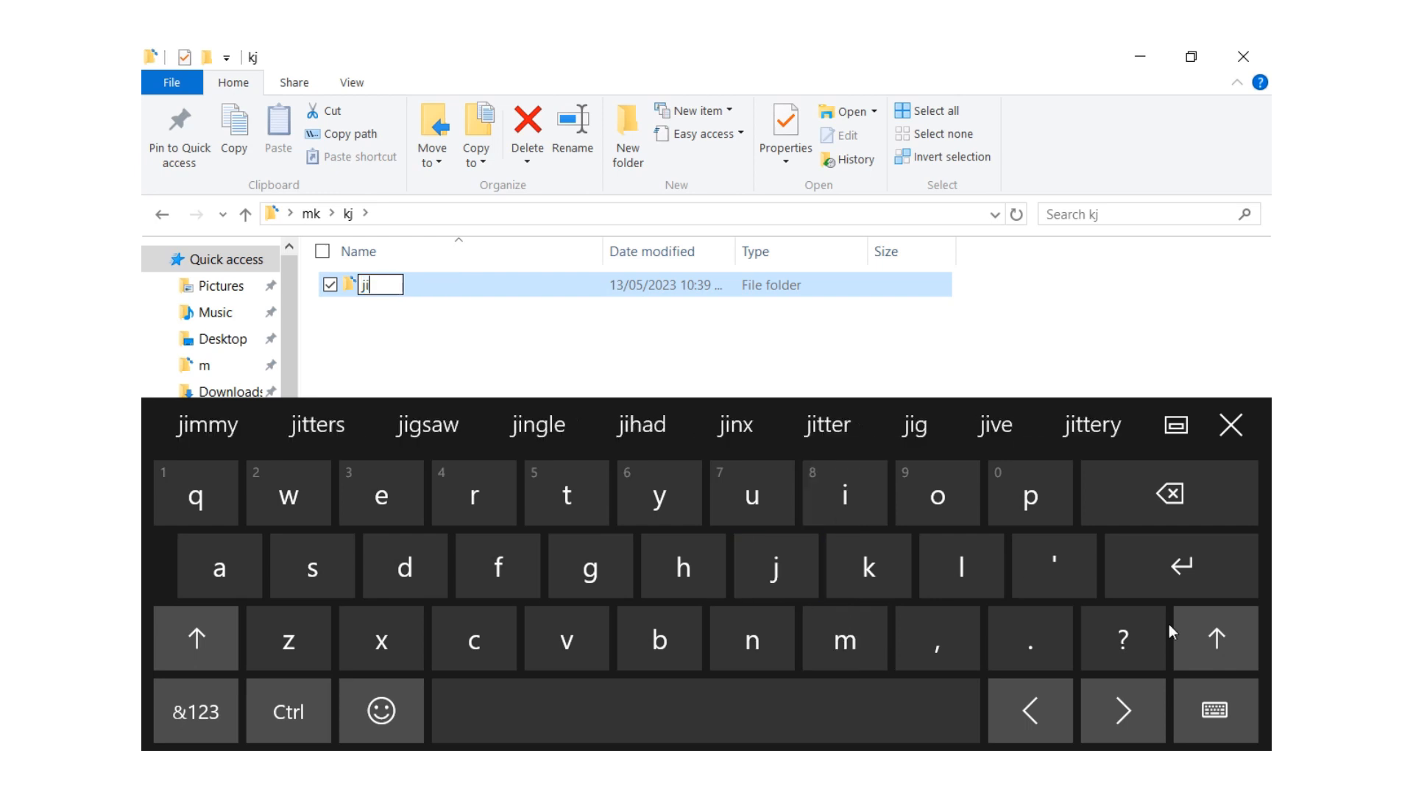
click(1172, 580)
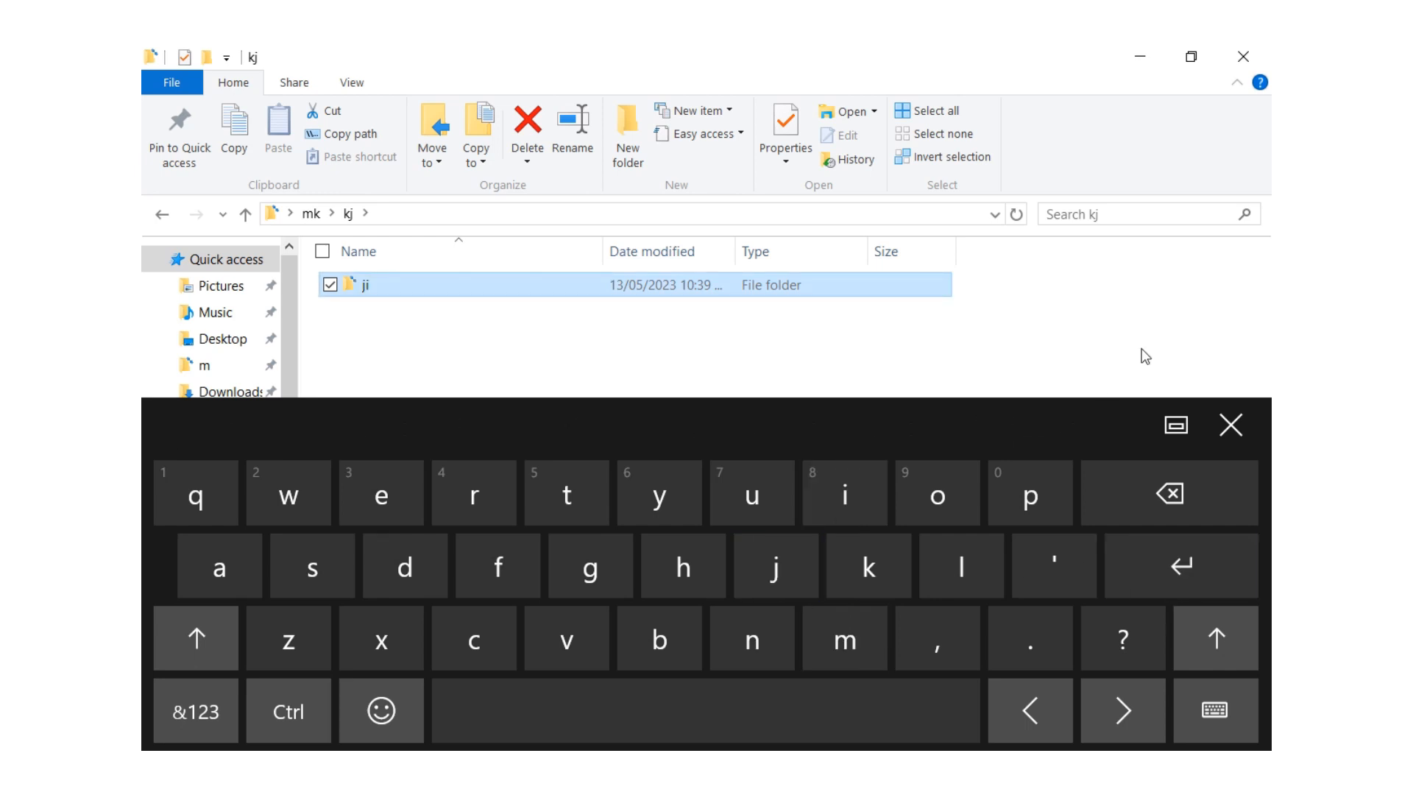
click(1230, 425)
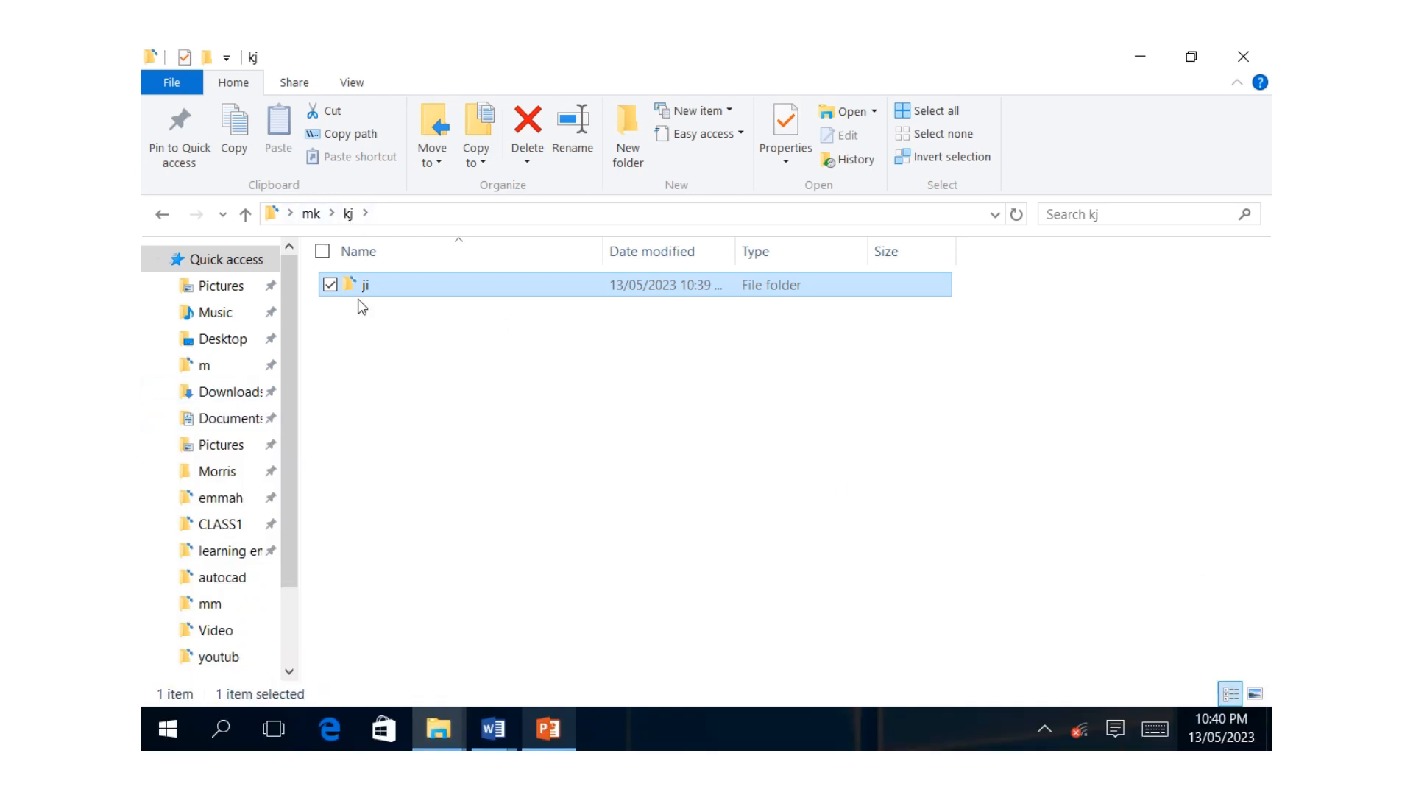
- Create a new Microsoft Access database named mk in the kj folder
right_click(371, 355)
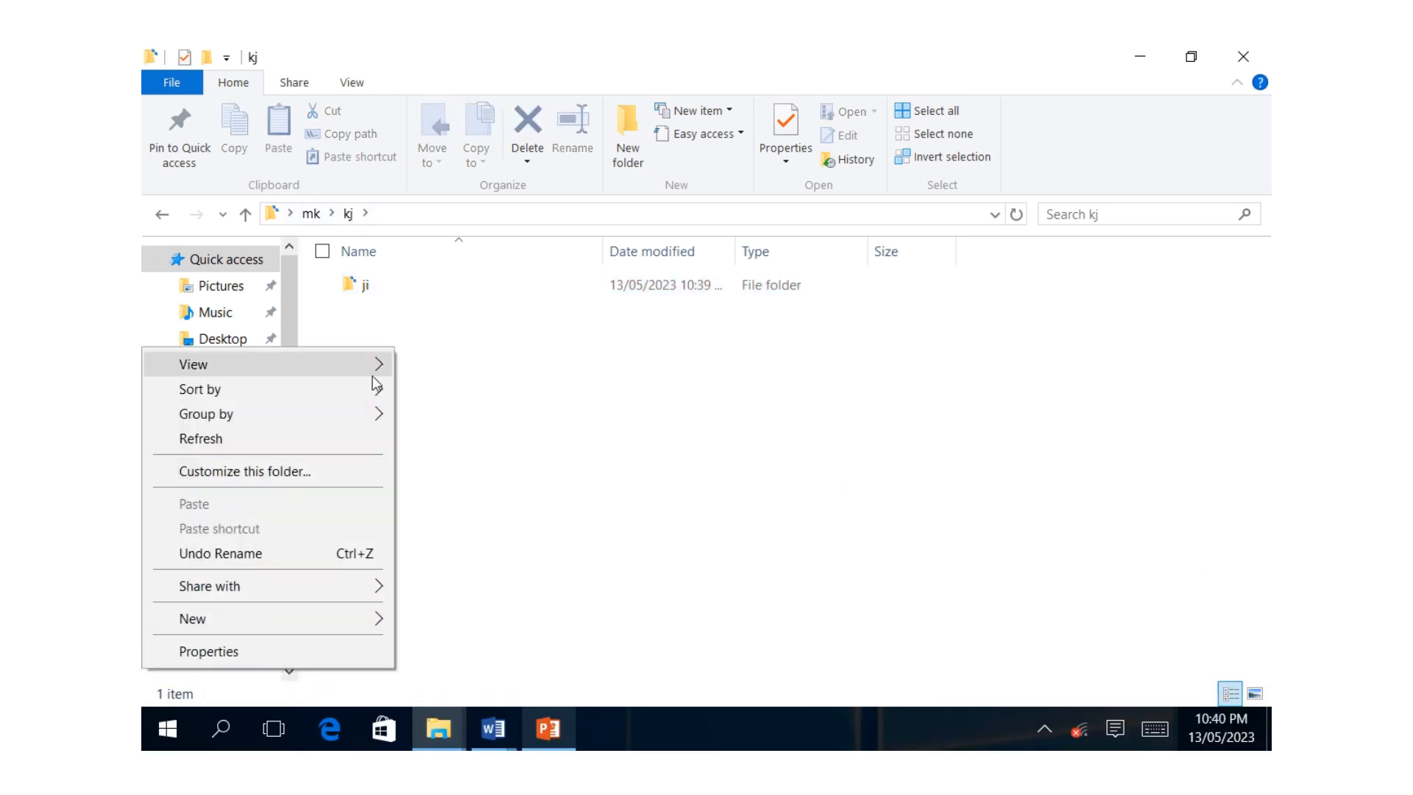
mouse_move(221, 616)
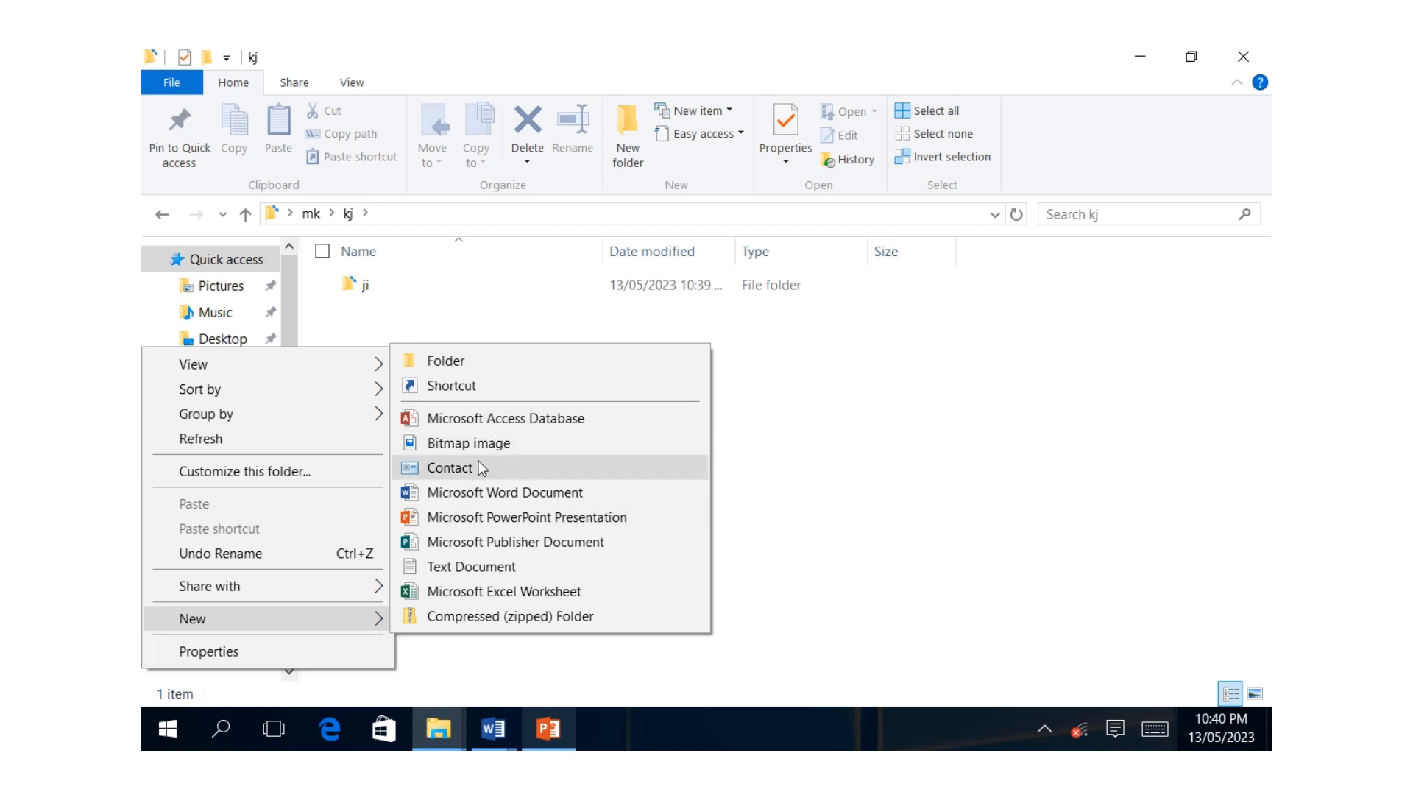
click(478, 420)
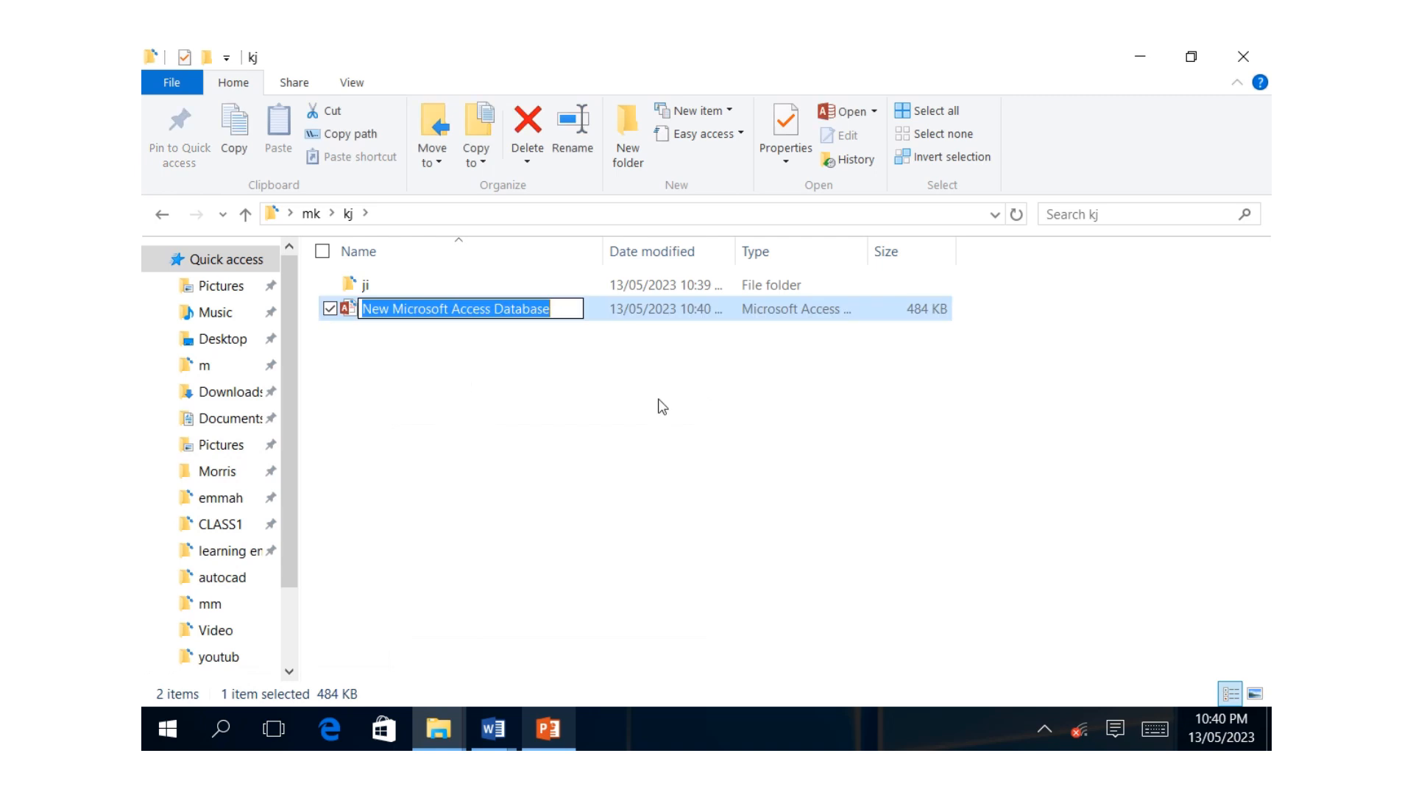
click(1155, 728)
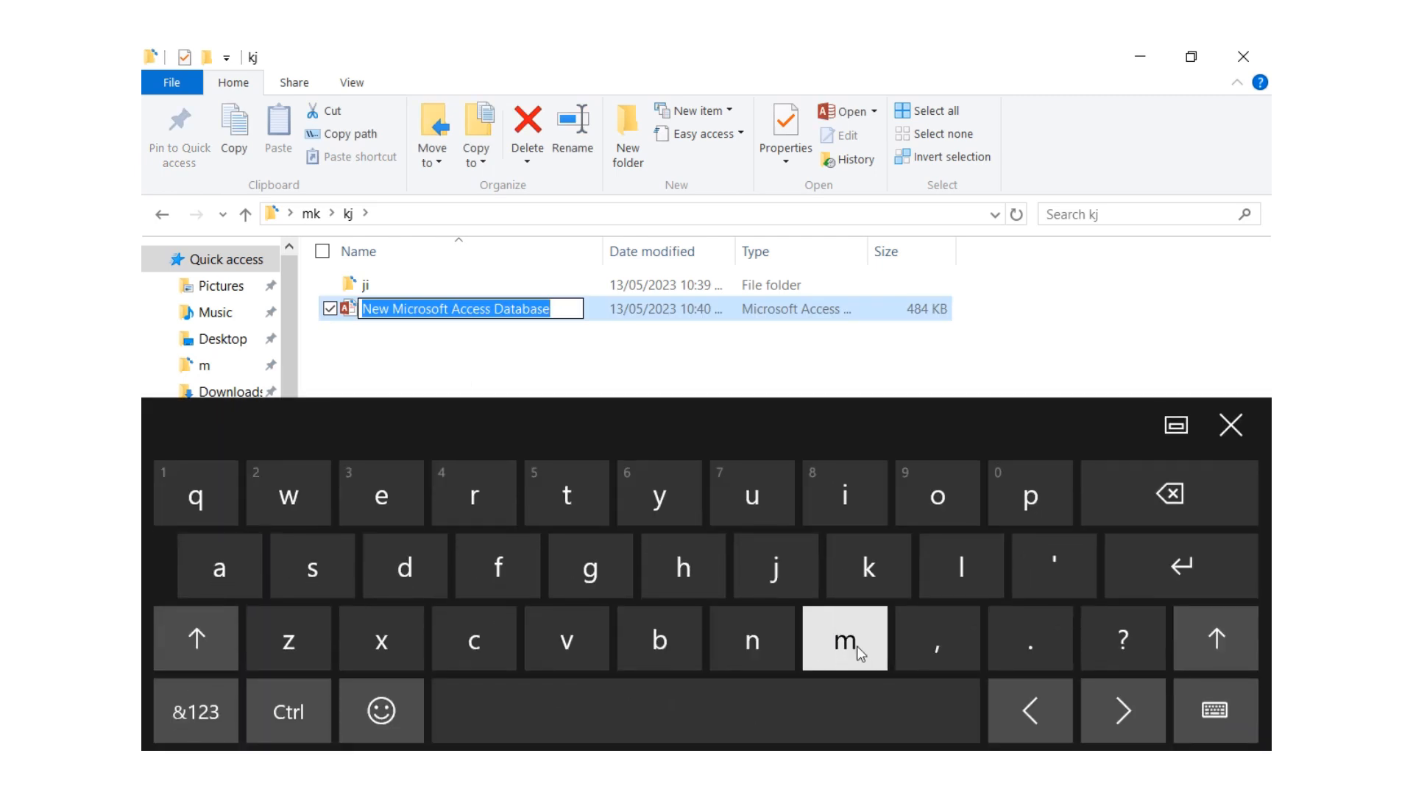
click(844, 639)
click(862, 582)
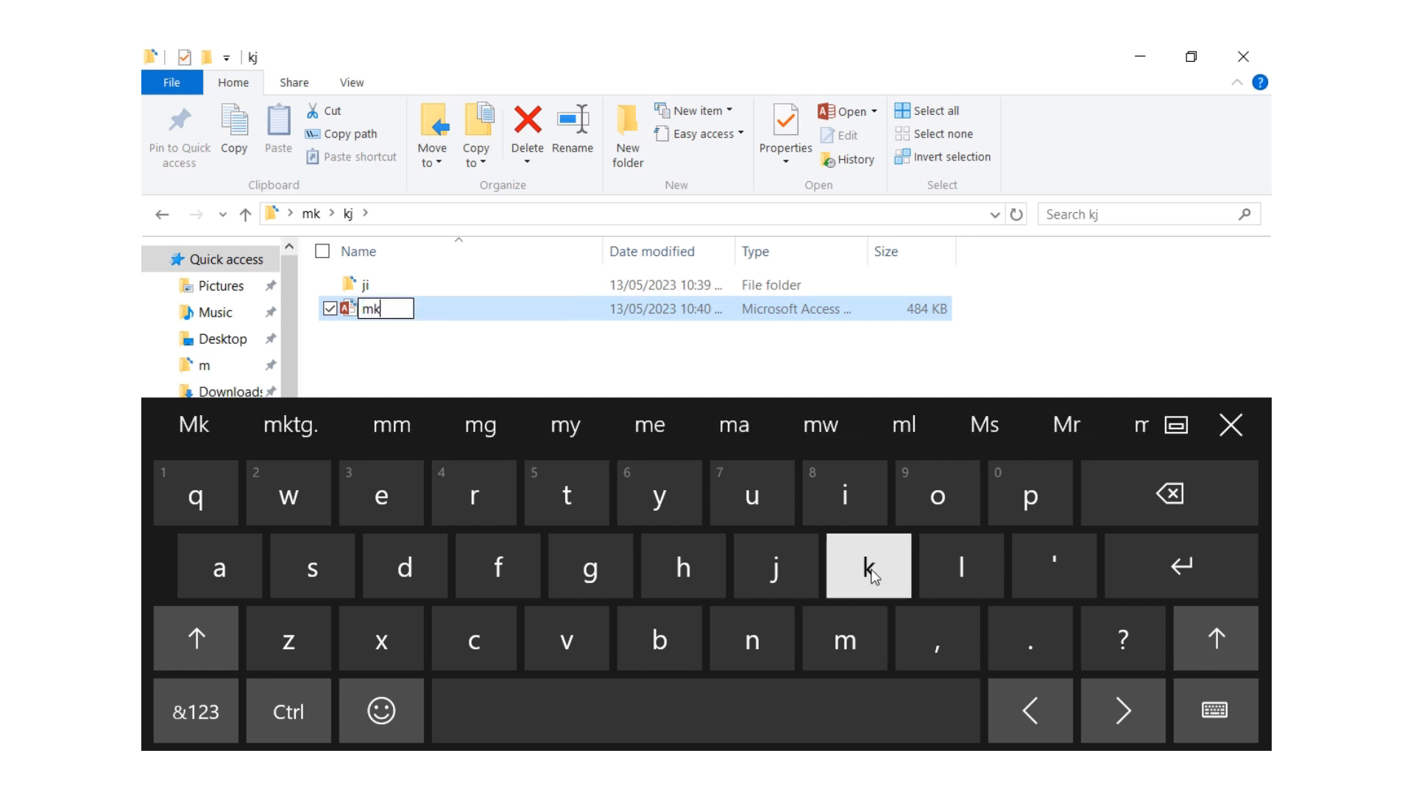
click(1130, 584)
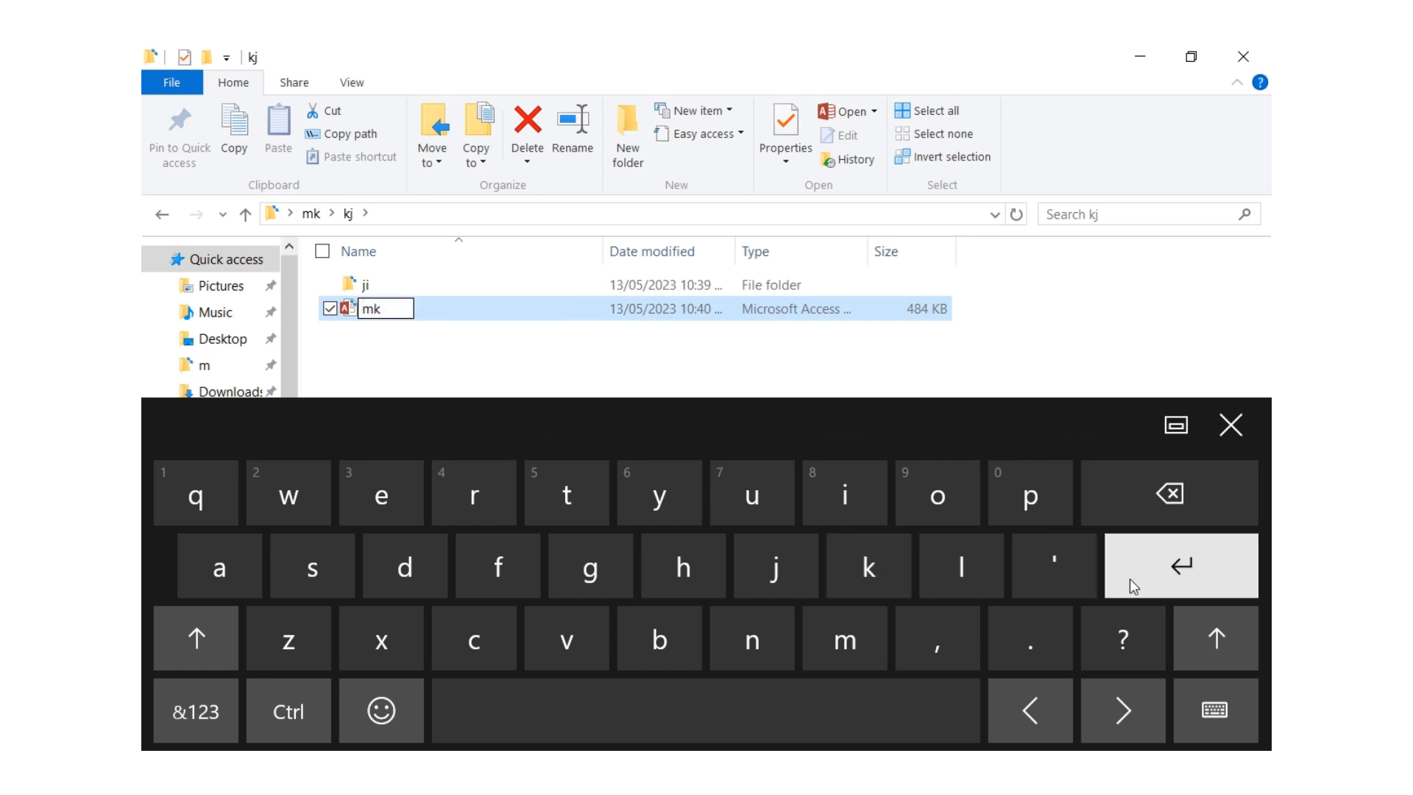
click(1005, 364)
click(1230, 425)
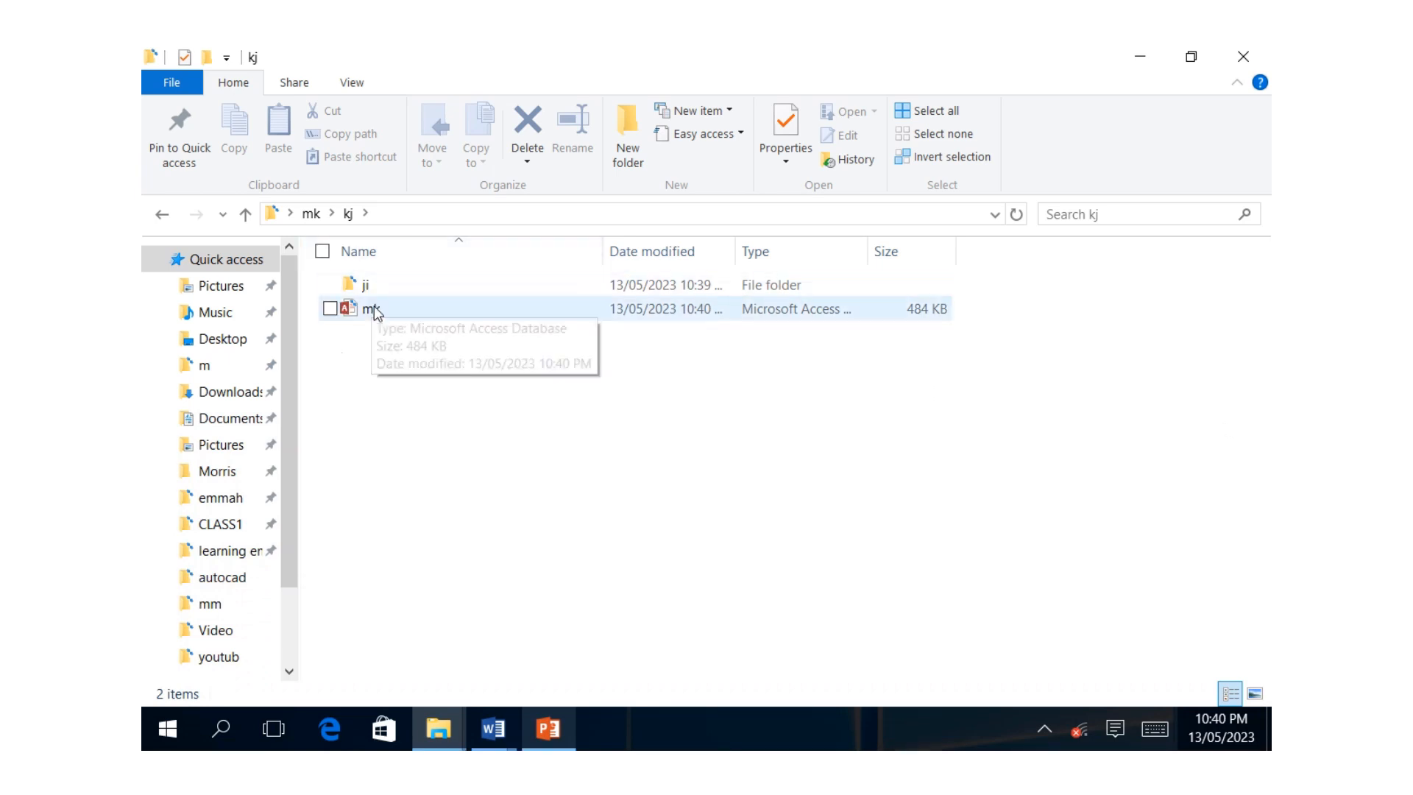
- Create a new Microsoft Word document named lp in the kj folder
right_click(353, 365)
mouse_move(315, 632)
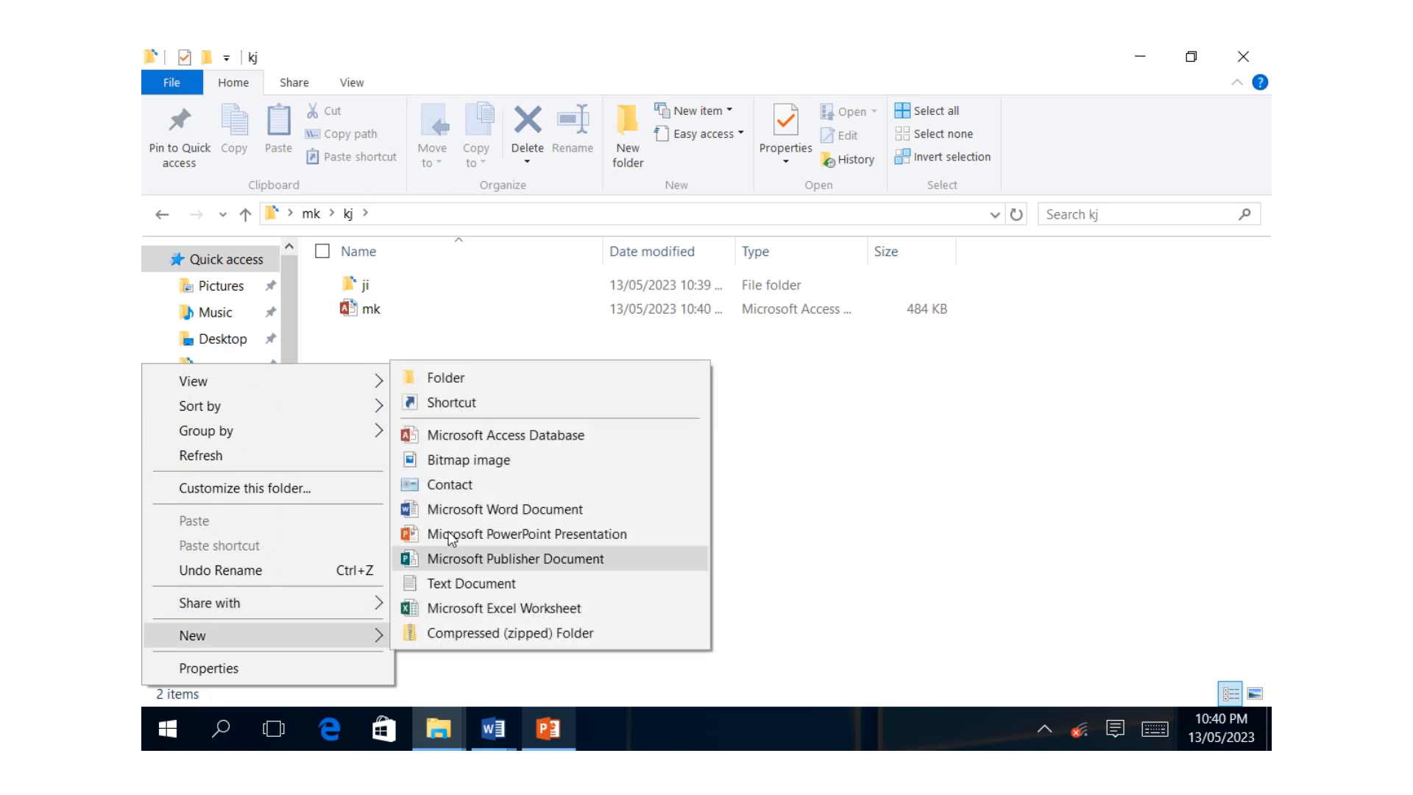
click(463, 511)
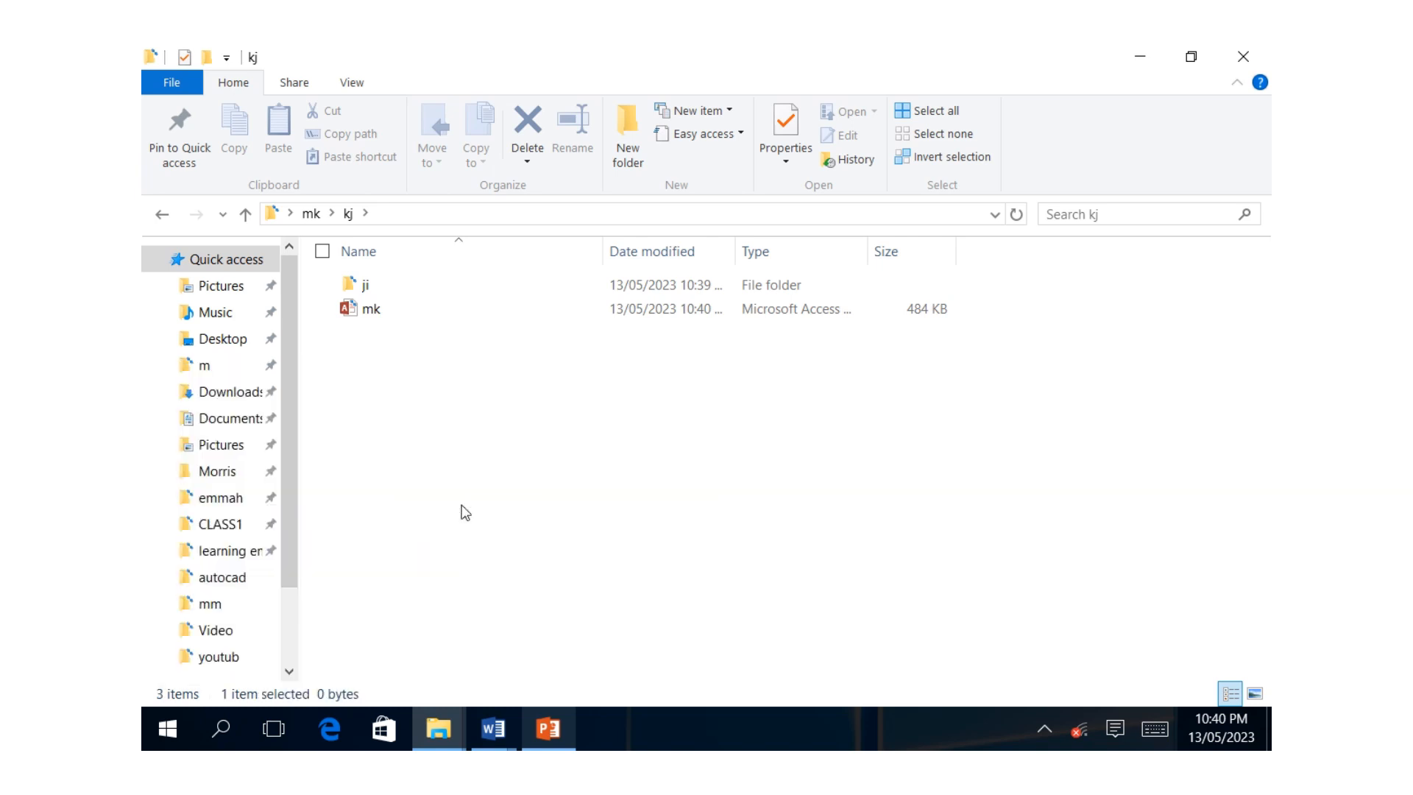
click(1170, 731)
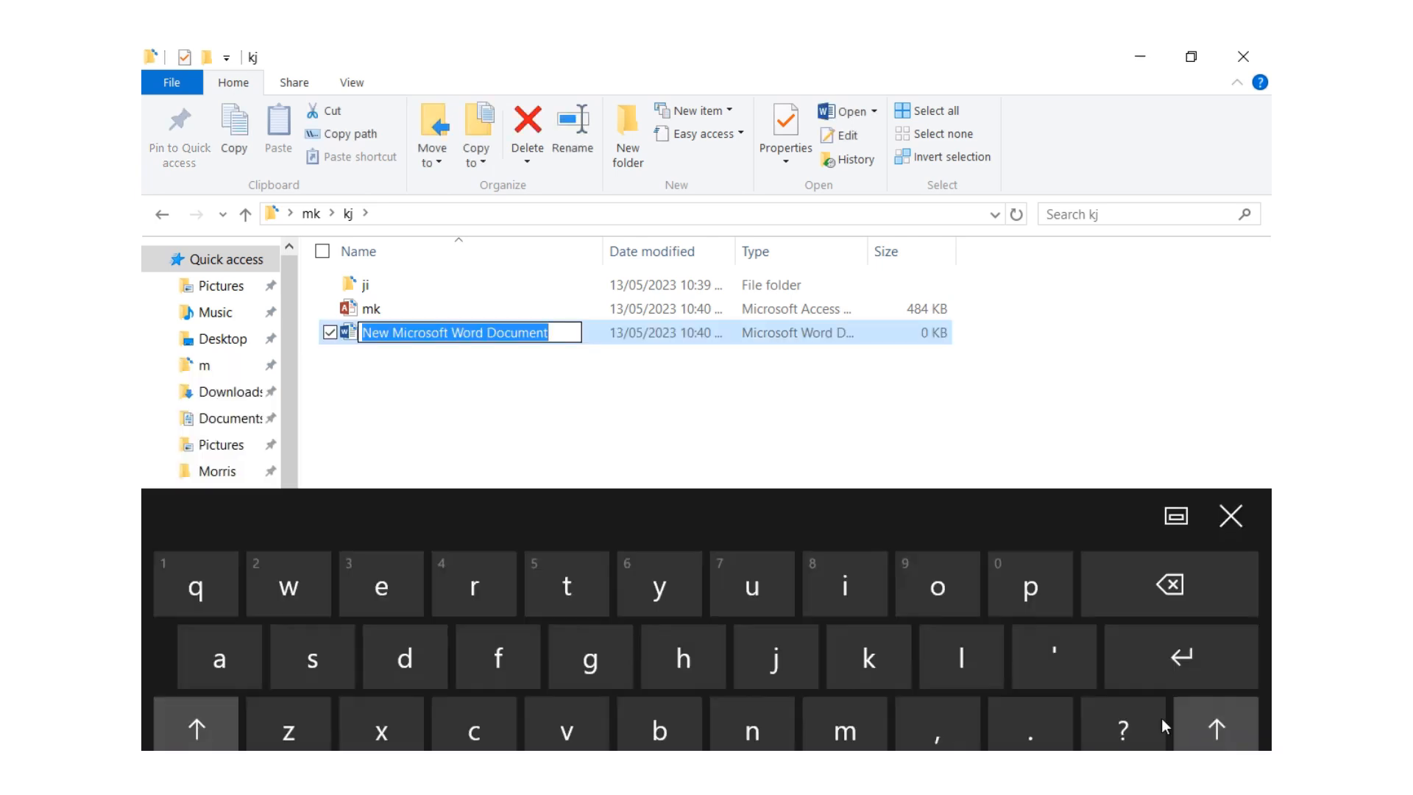
click(965, 574)
click(1027, 496)
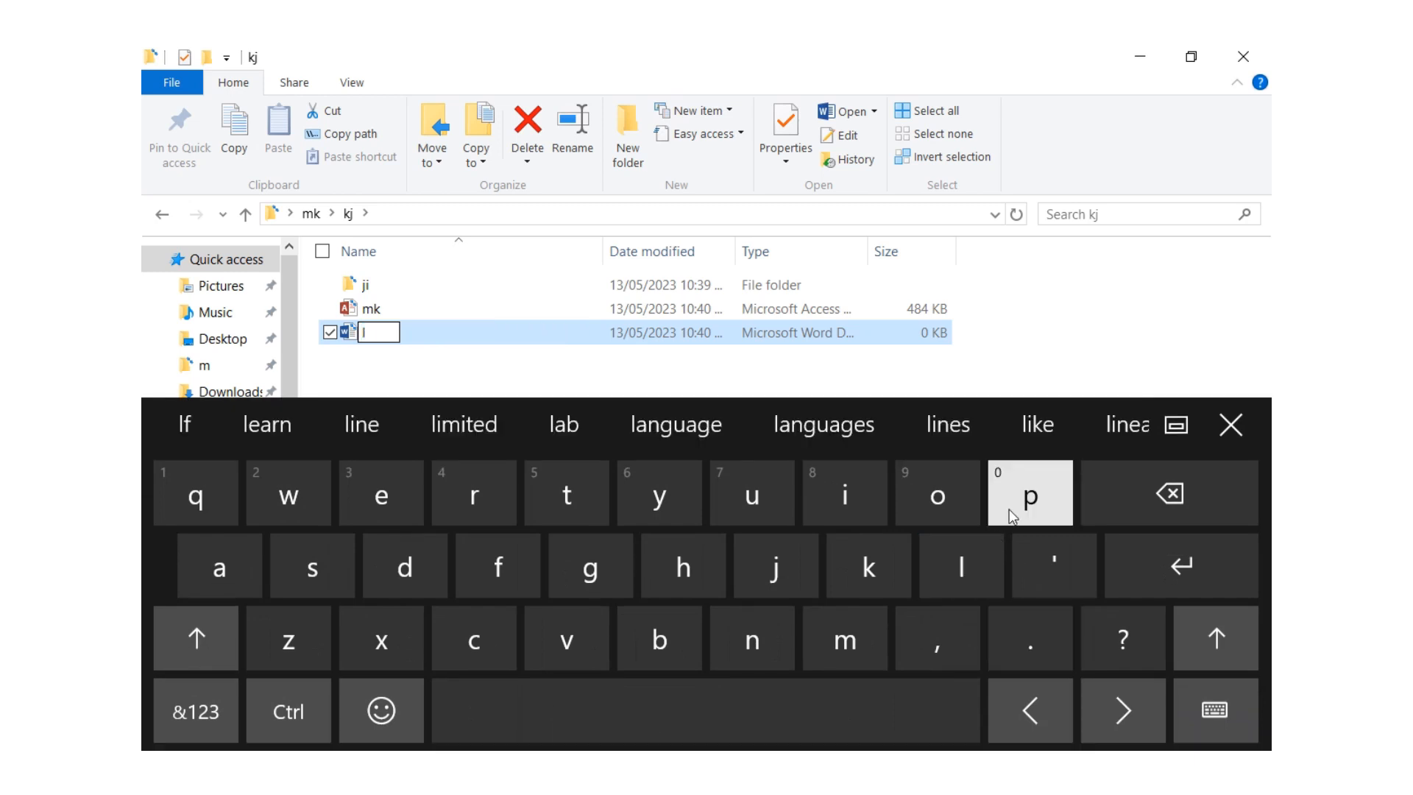
click(1173, 567)
click(1246, 439)
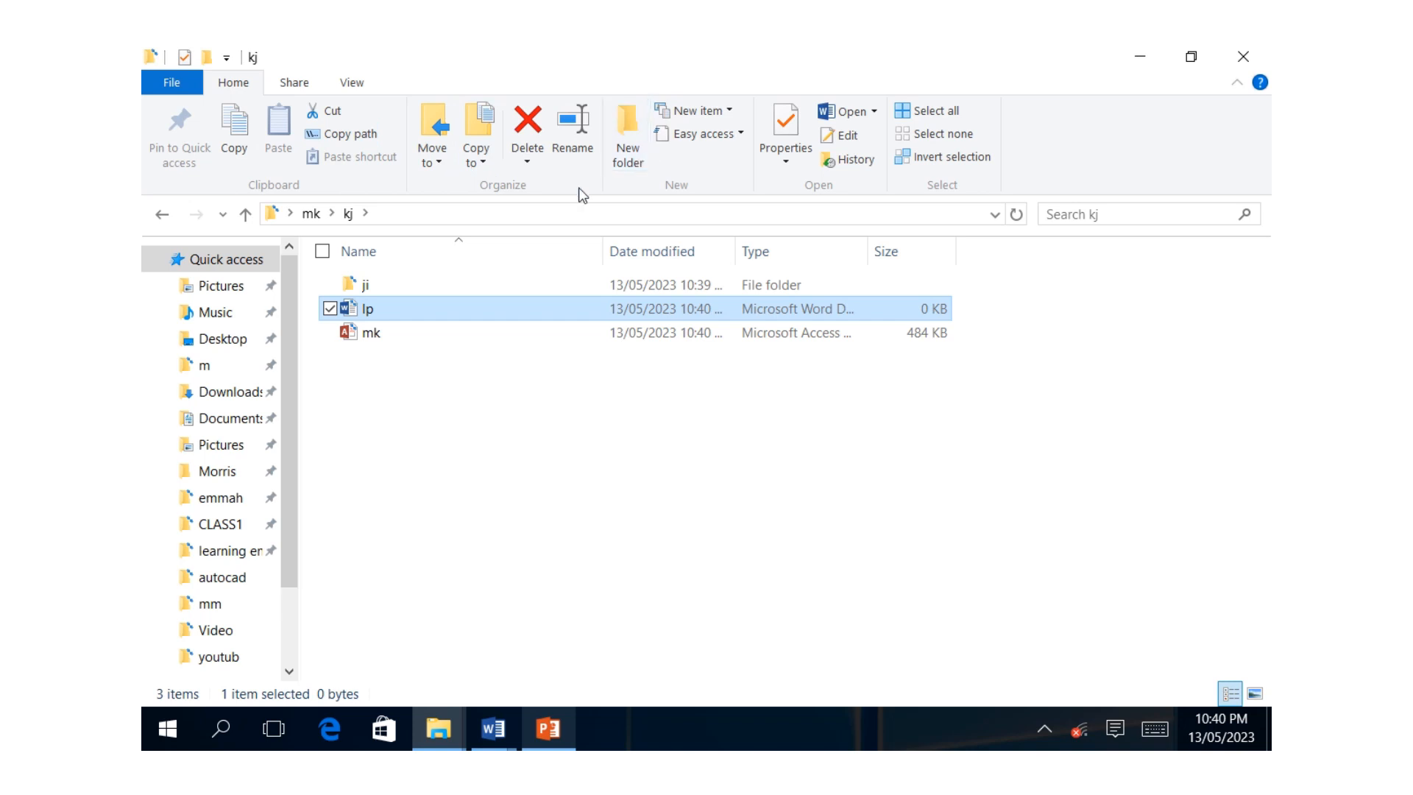
- Create another subfolder named oop in the kj folder
click(626, 152)
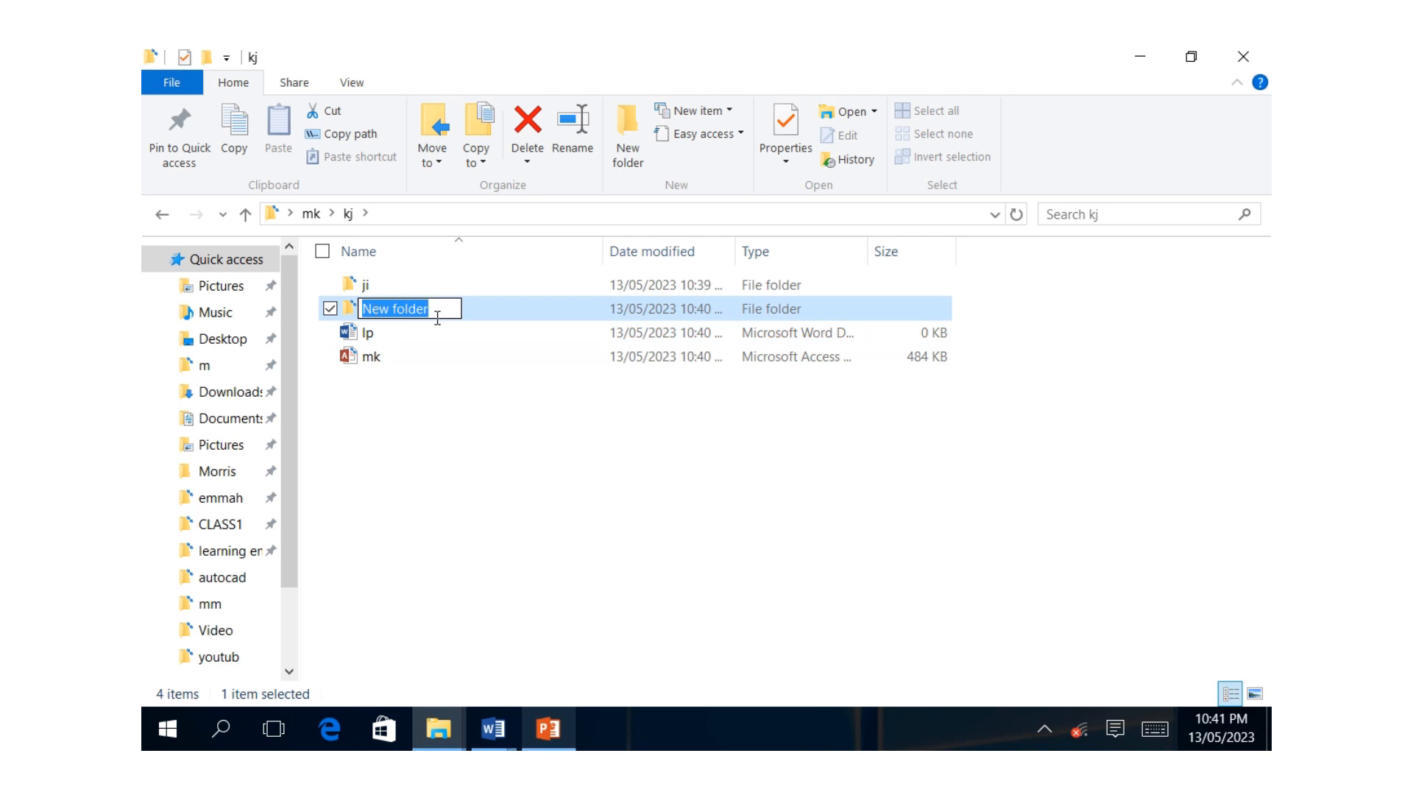
click(1152, 728)
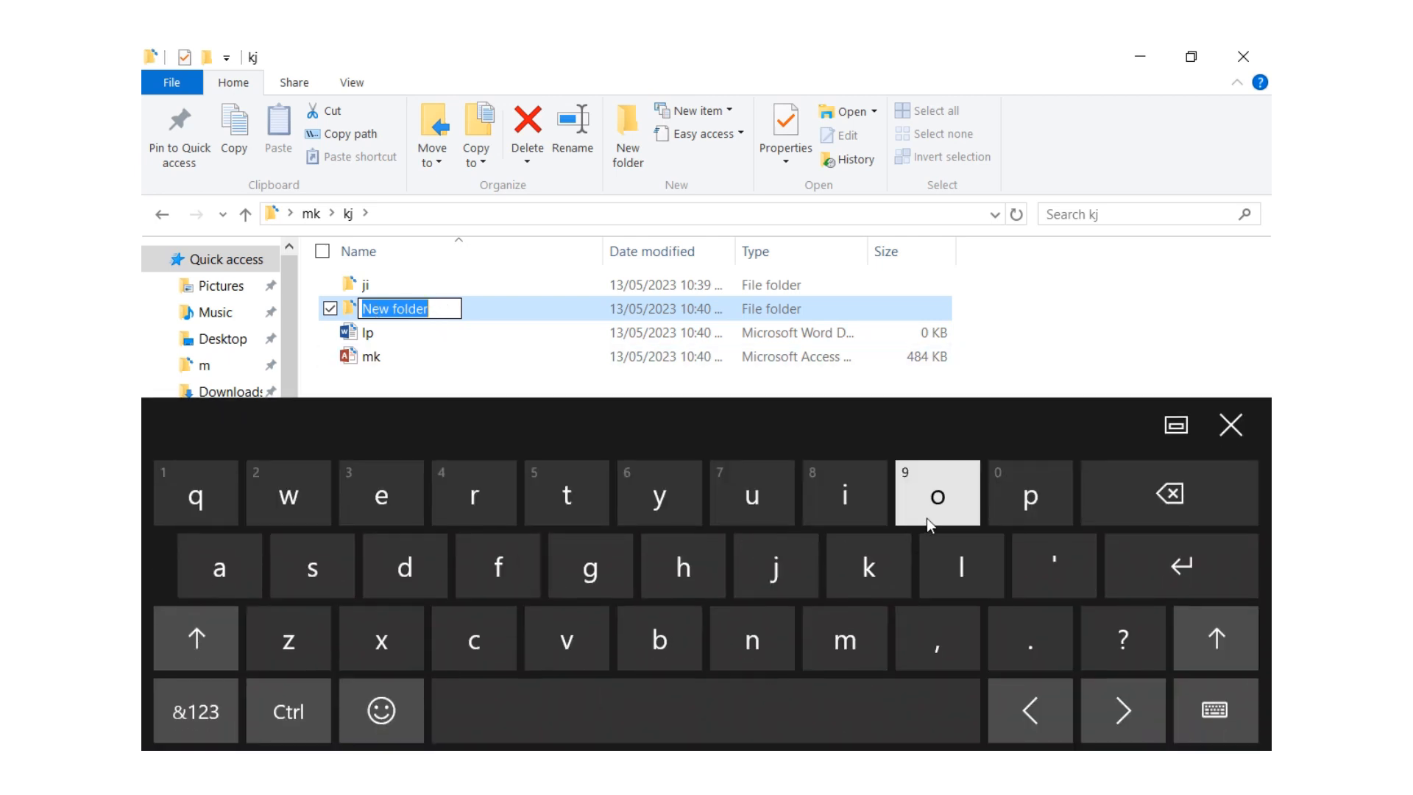
click(926, 518)
click(926, 506)
click(1046, 513)
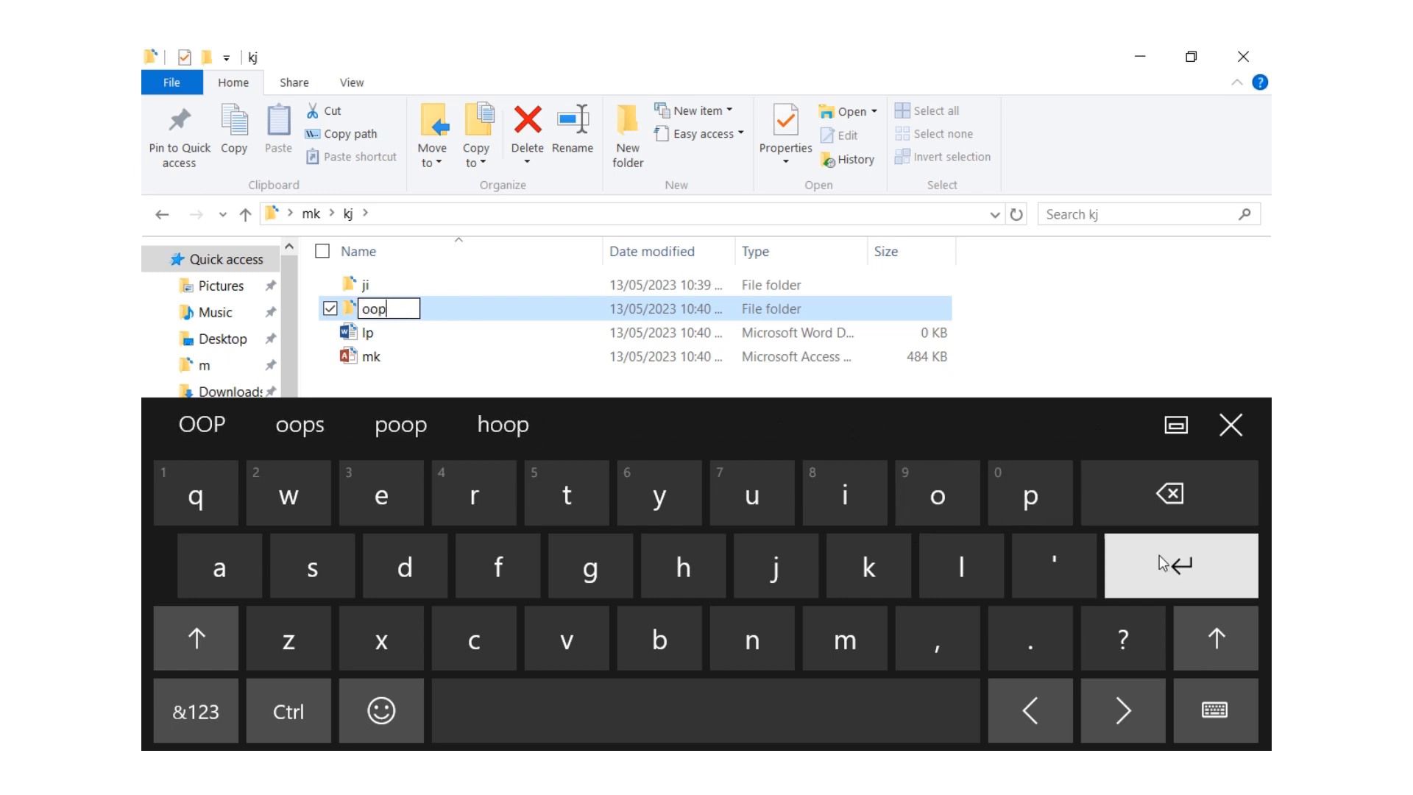
click(1164, 565)
click(1247, 447)
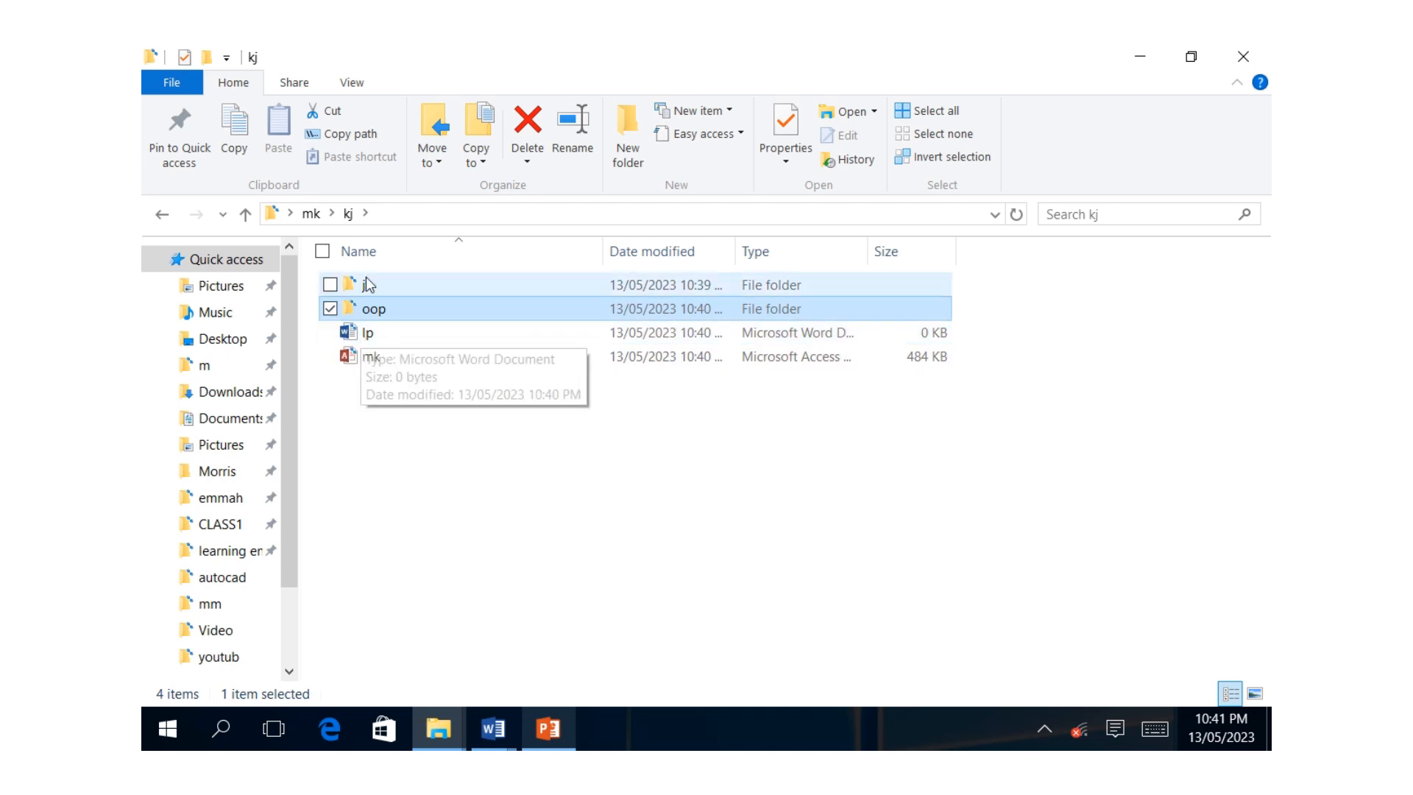
- Copy the lp Word document from the kj folder into the ji subfolder
click(378, 335)
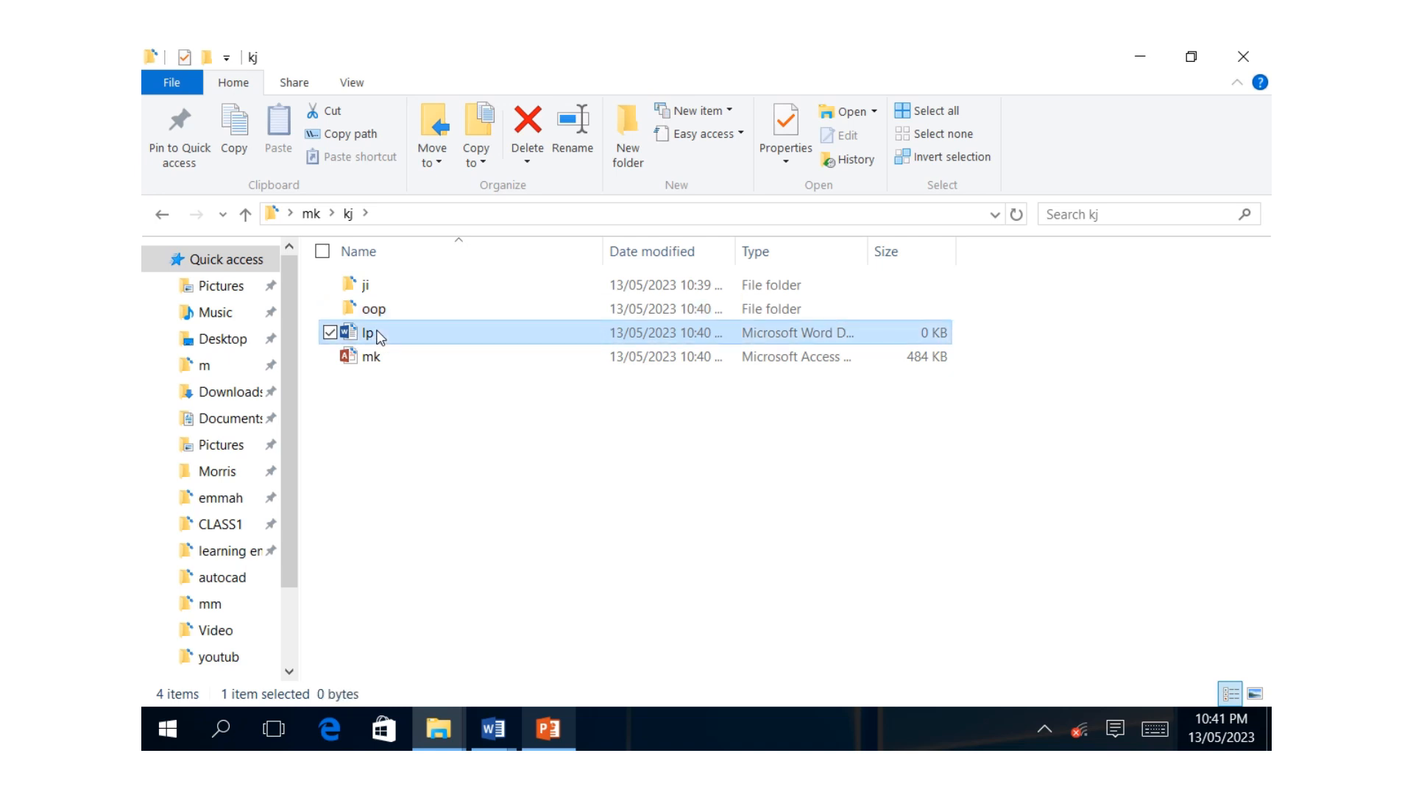
right_click(378, 335)
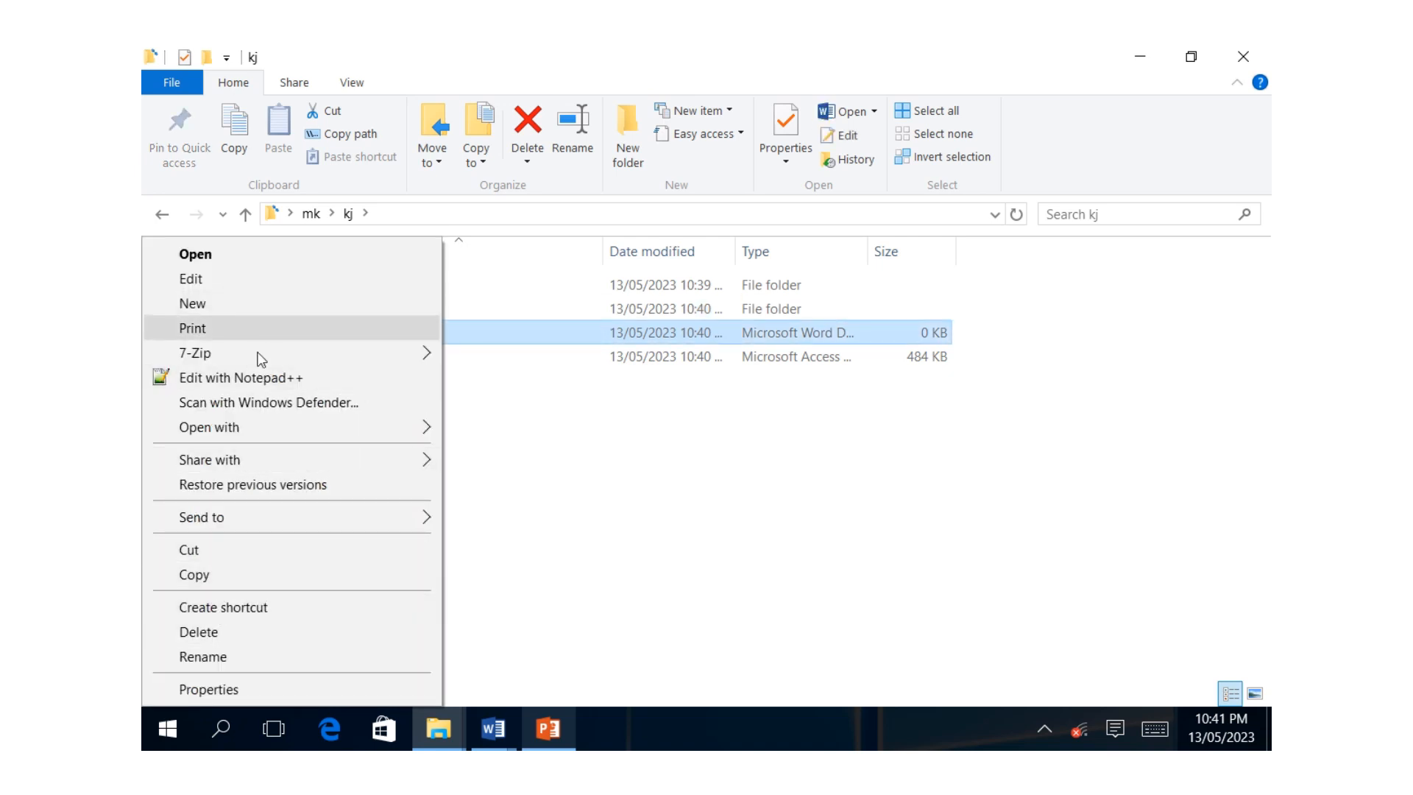
click(202, 581)
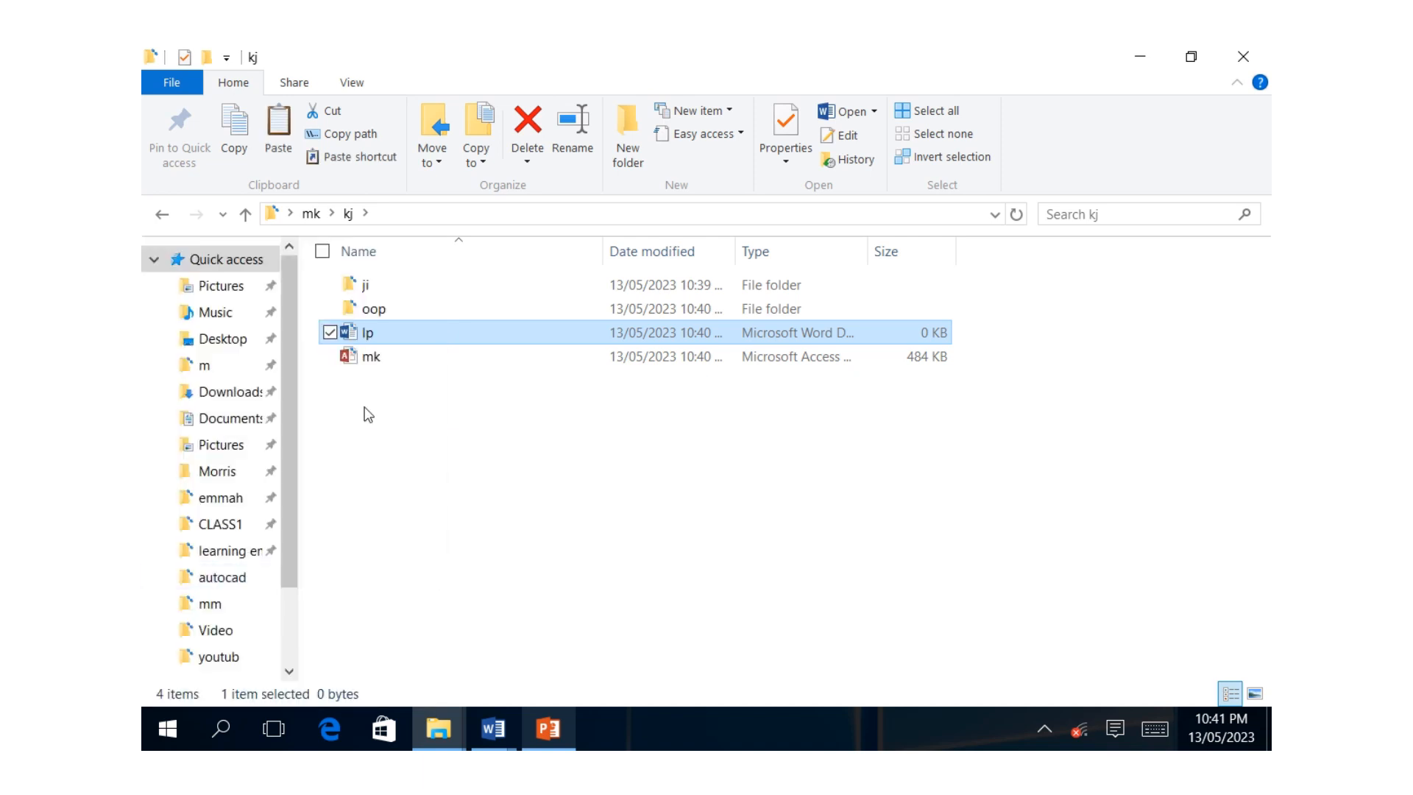
double_click(375, 286)
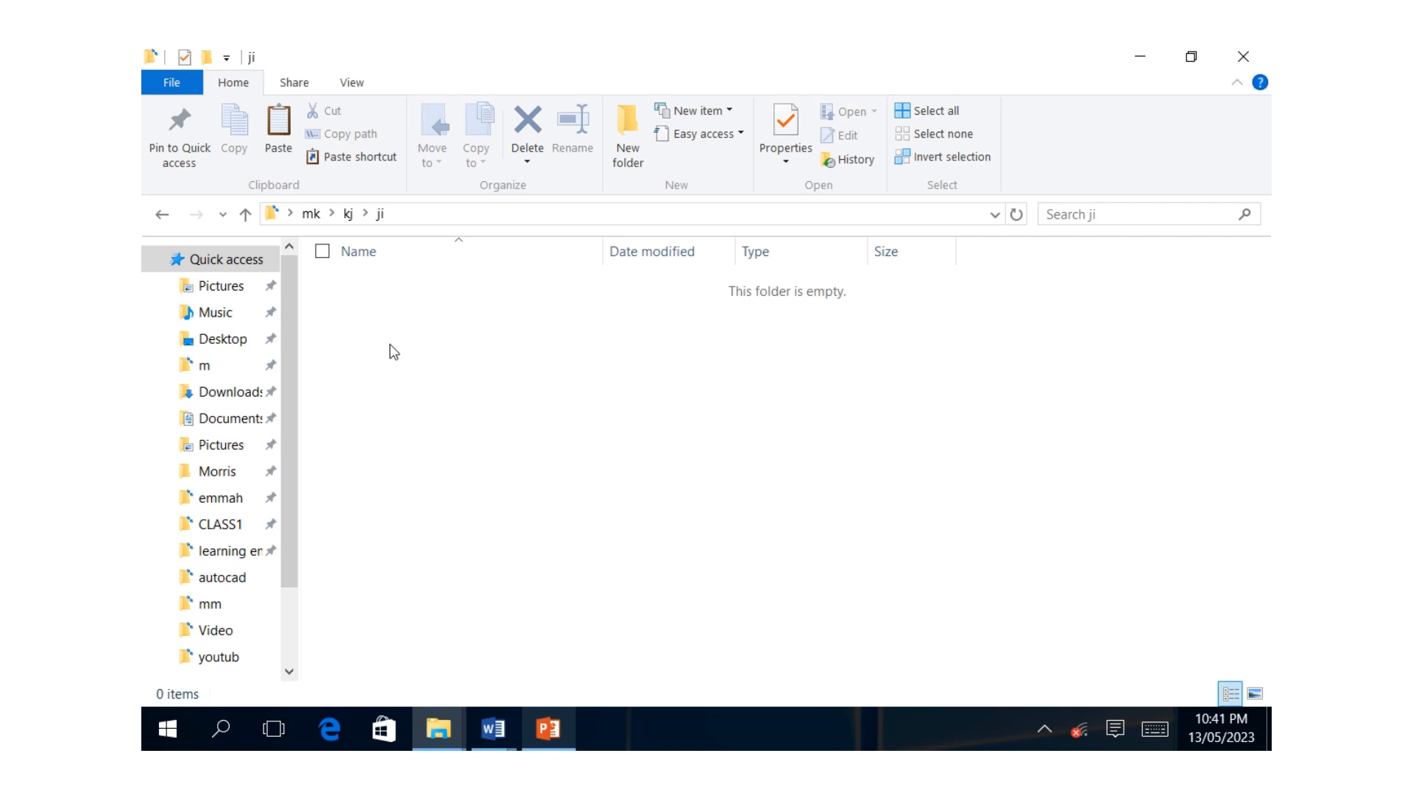
right_click(390, 345)
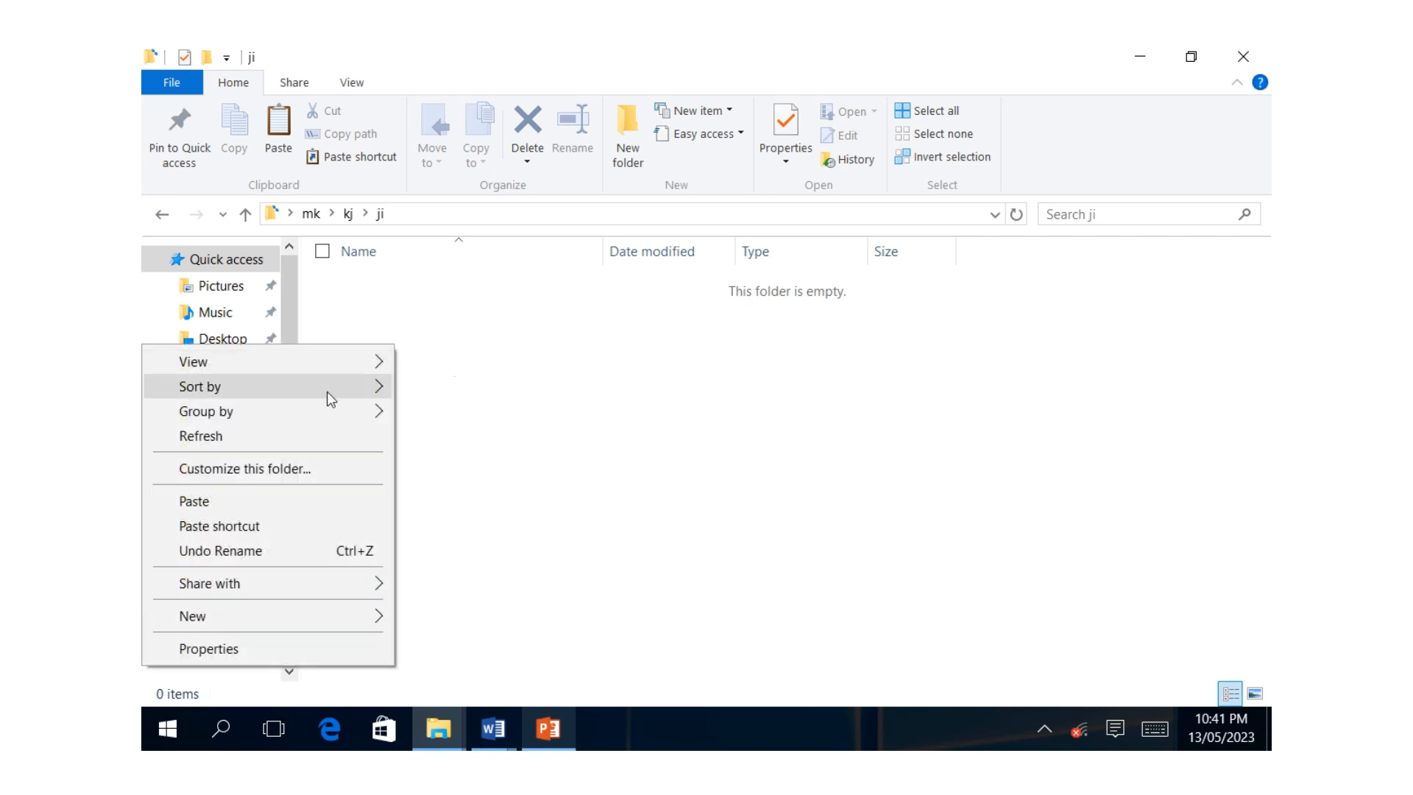
click(215, 501)
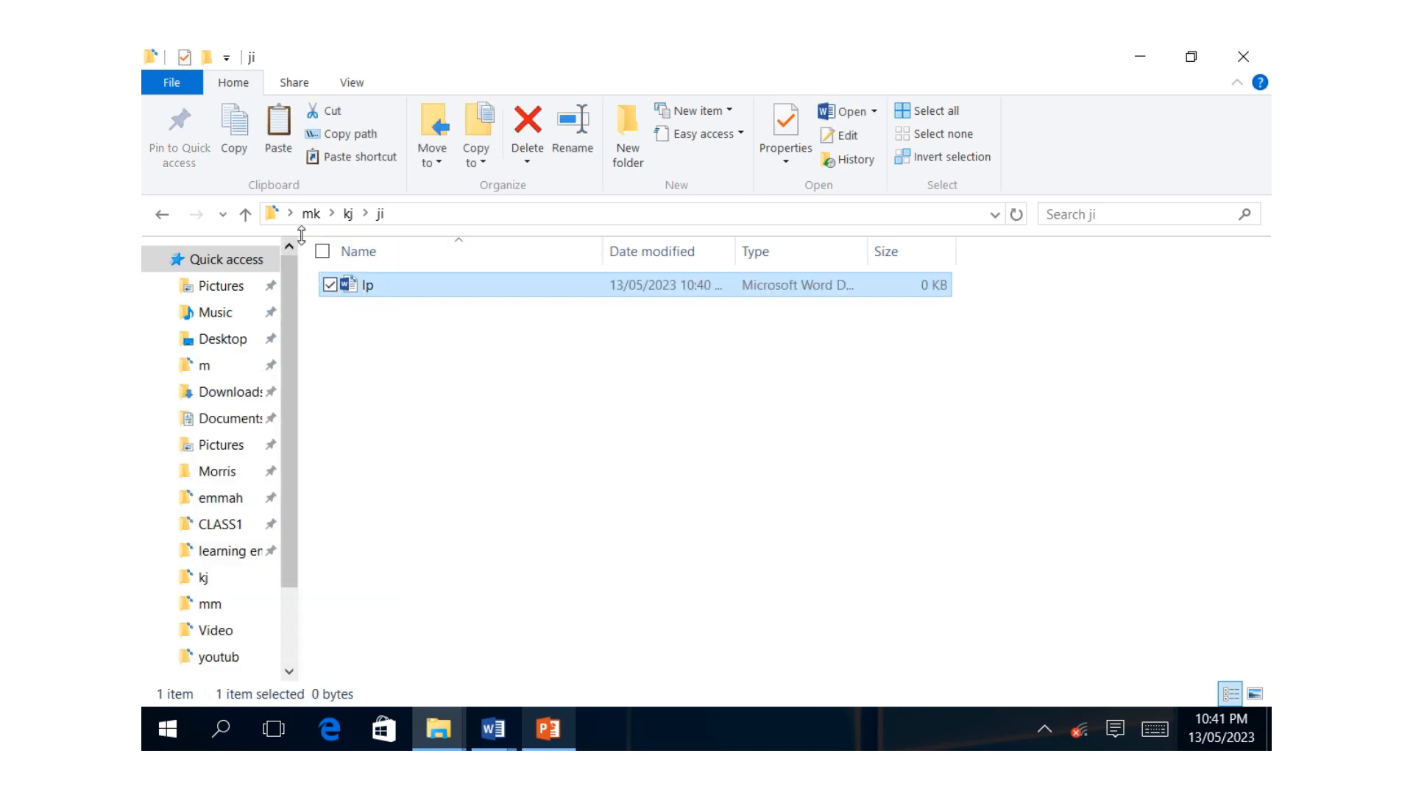
- Copy the oop folder from the kj folder into the ji subfolder
click(348, 213)
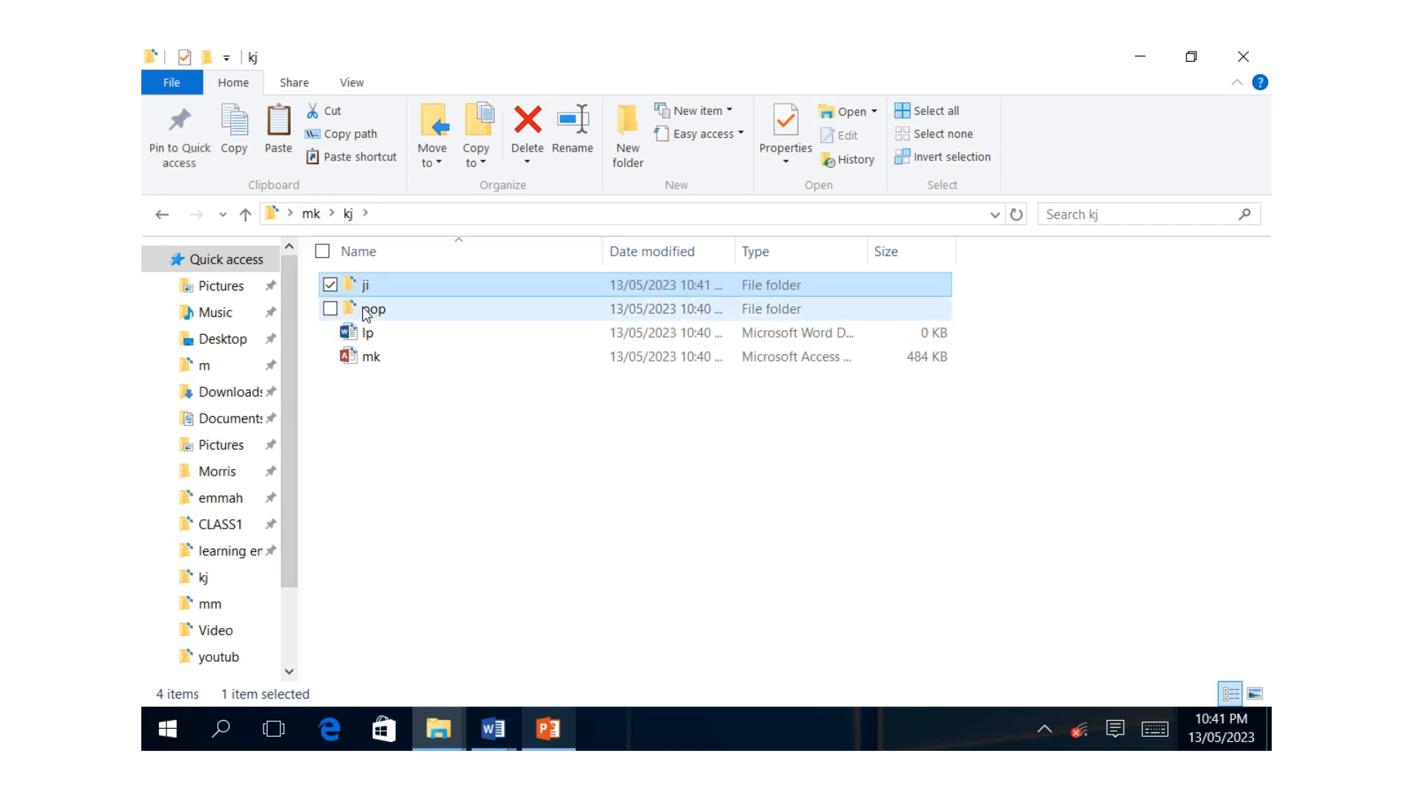
click(365, 312)
right_click(366, 312)
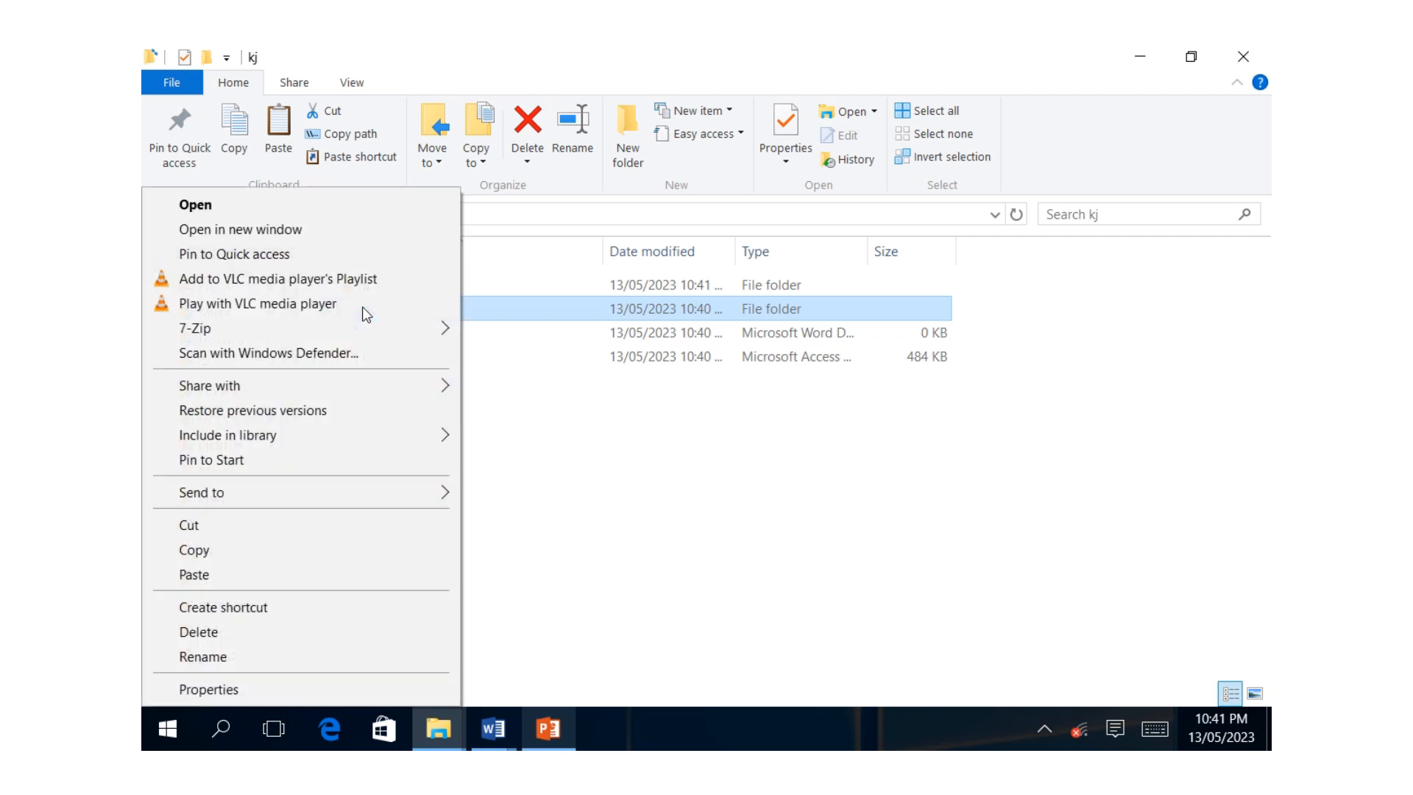
click(215, 549)
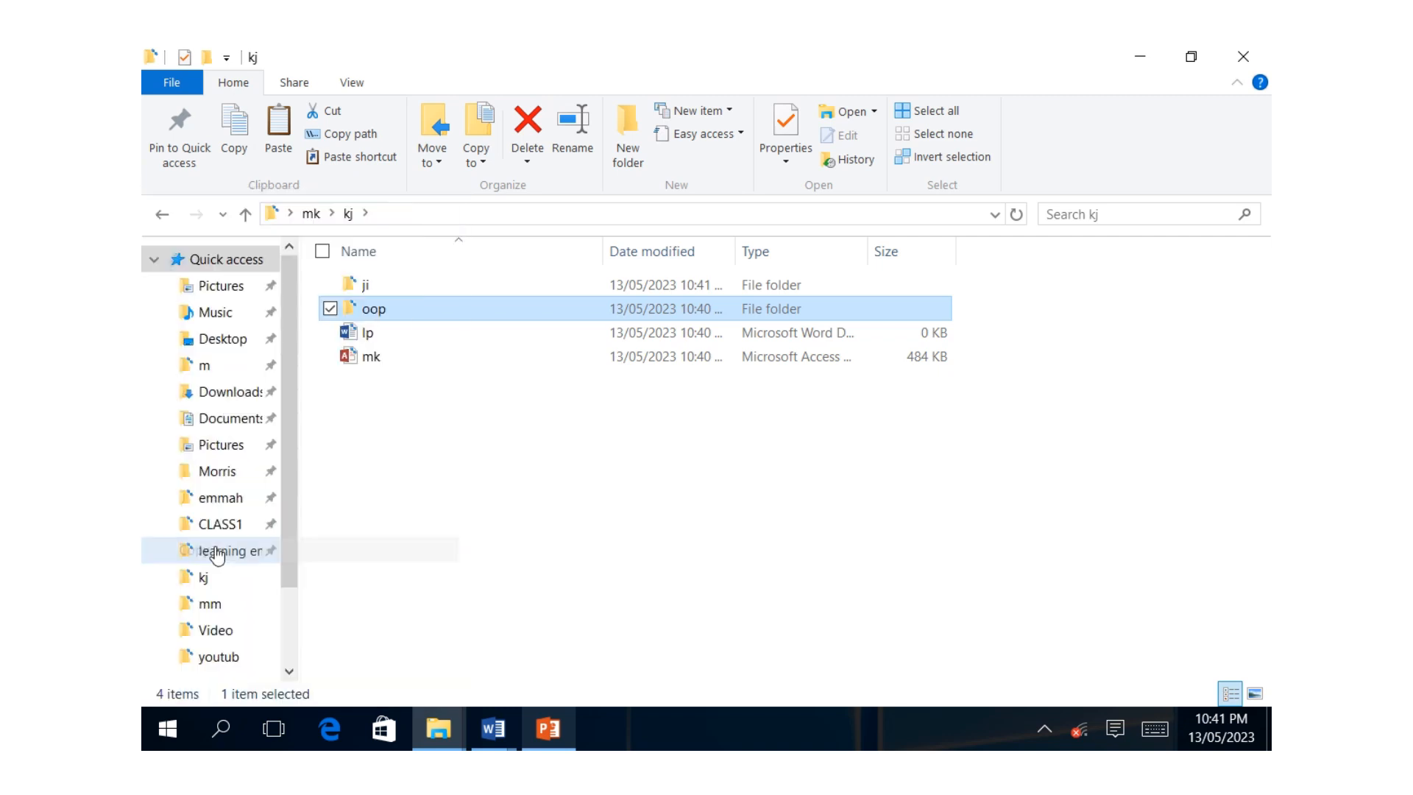
double_click(384, 287)
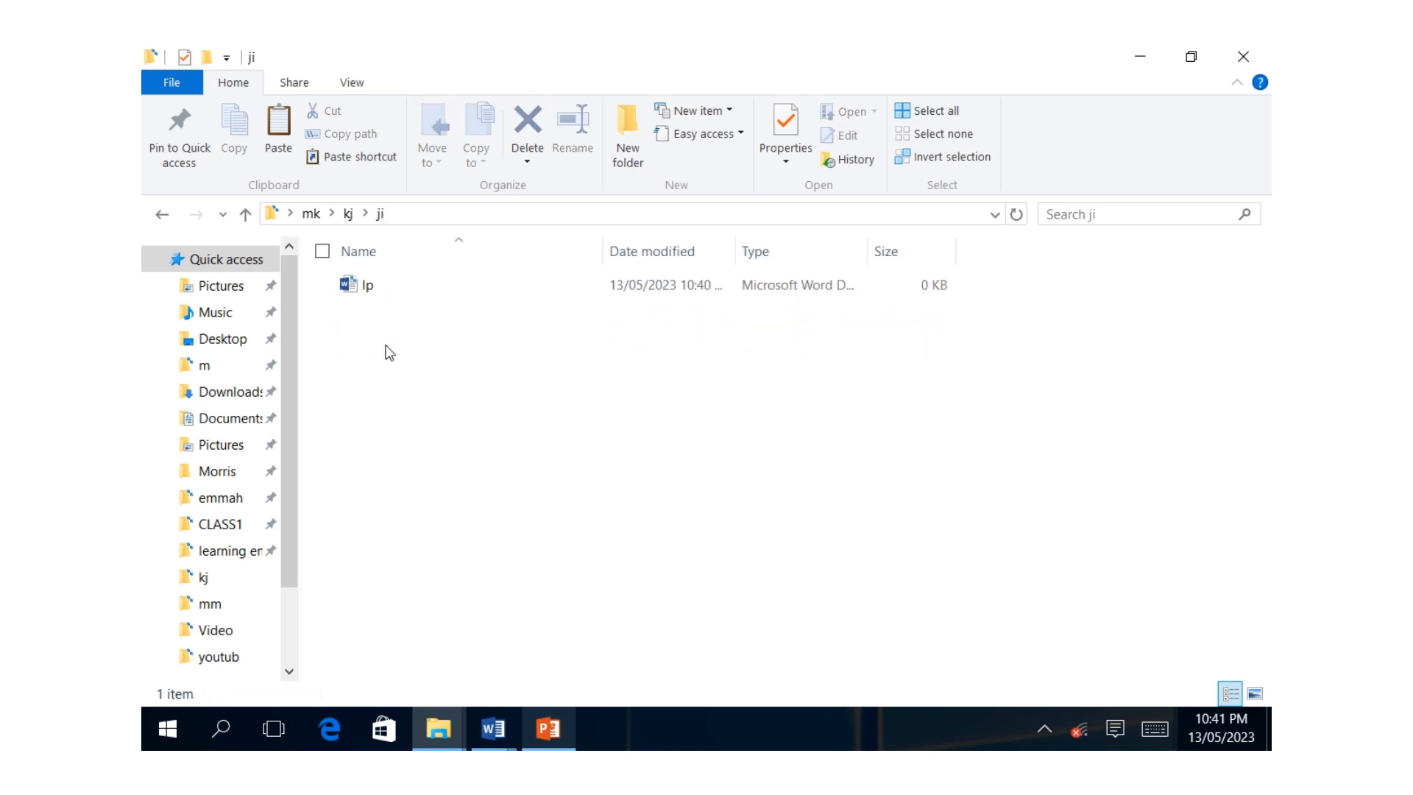
right_click(388, 348)
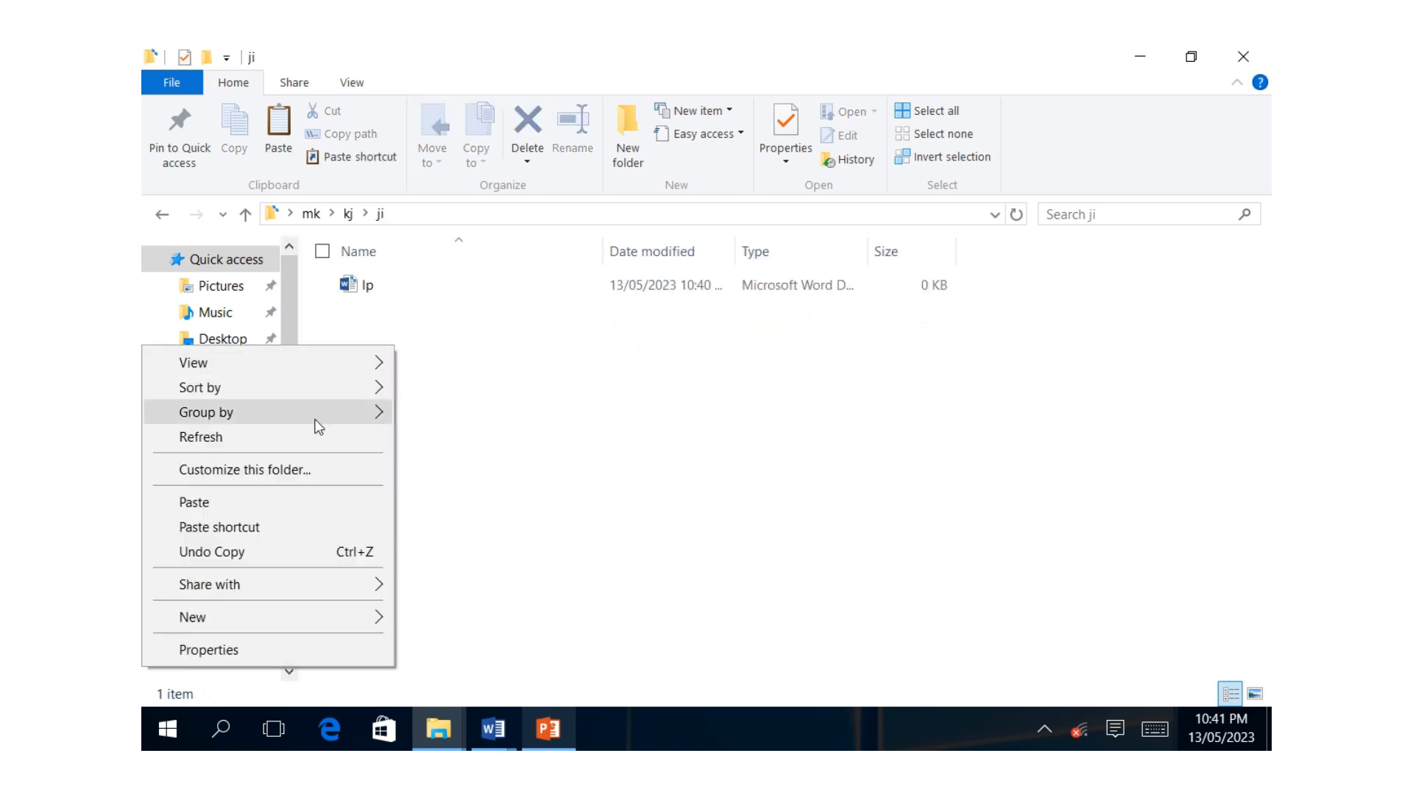
click(201, 506)
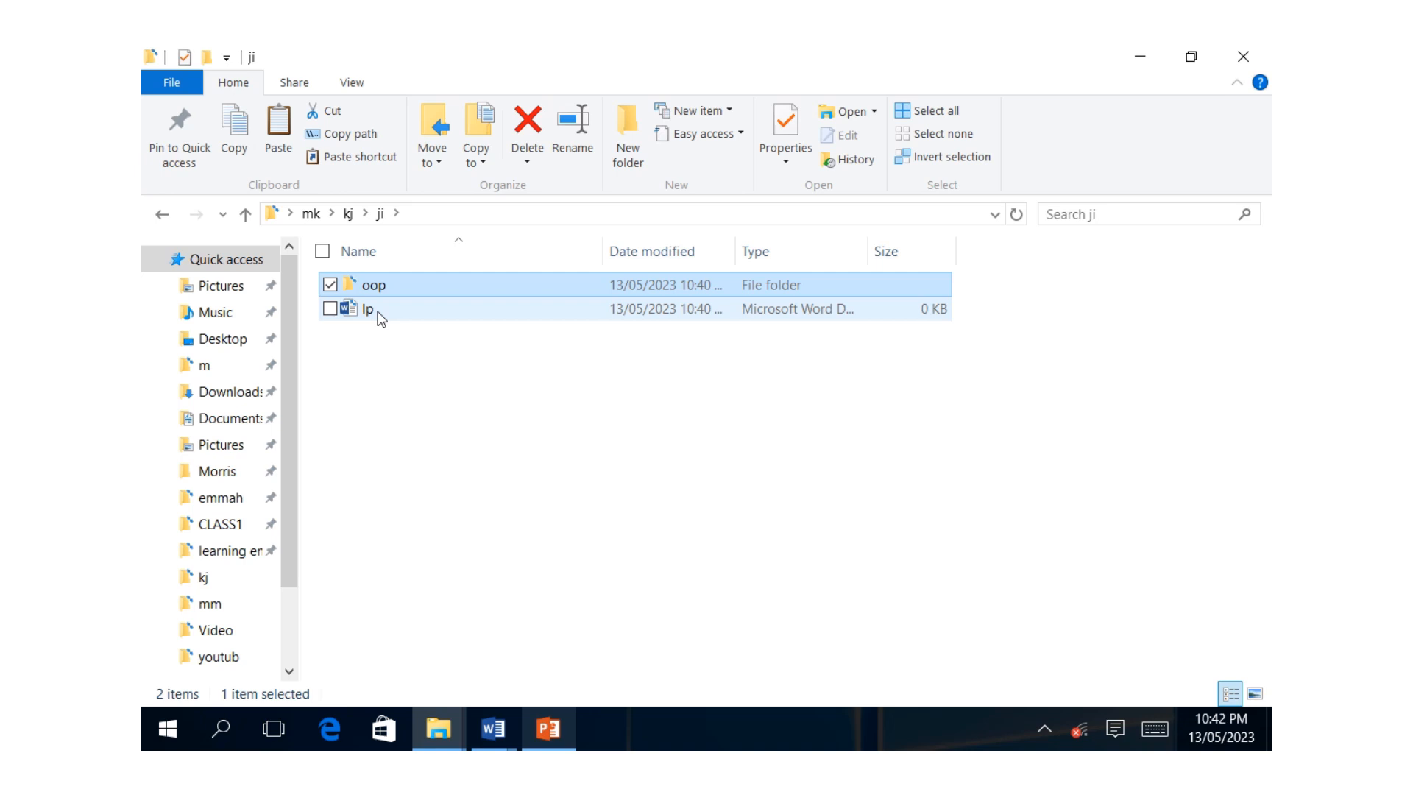
- Move the lp Word document into the oop folder inside ji and open that folder
drag(367, 312, 424, 280)
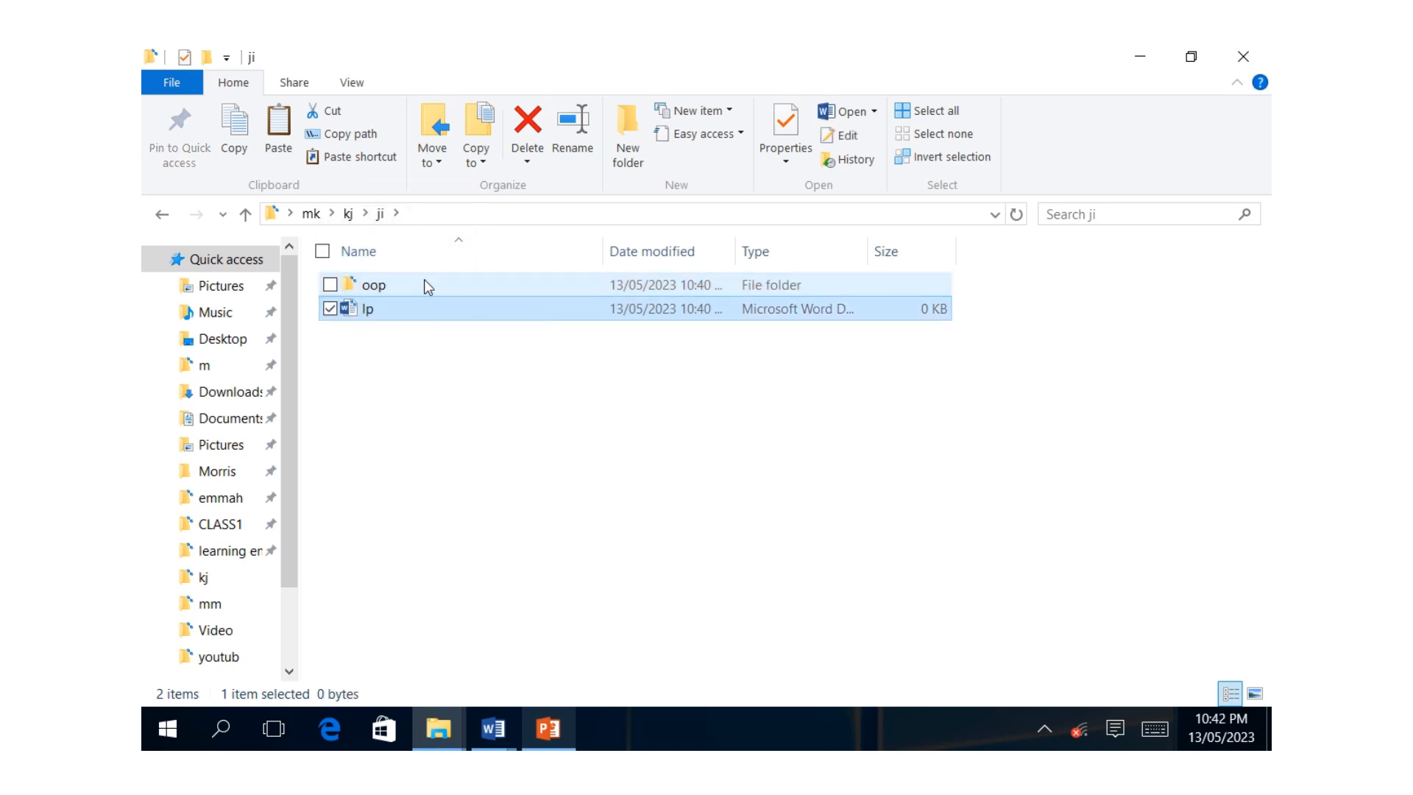
double_click(386, 287)
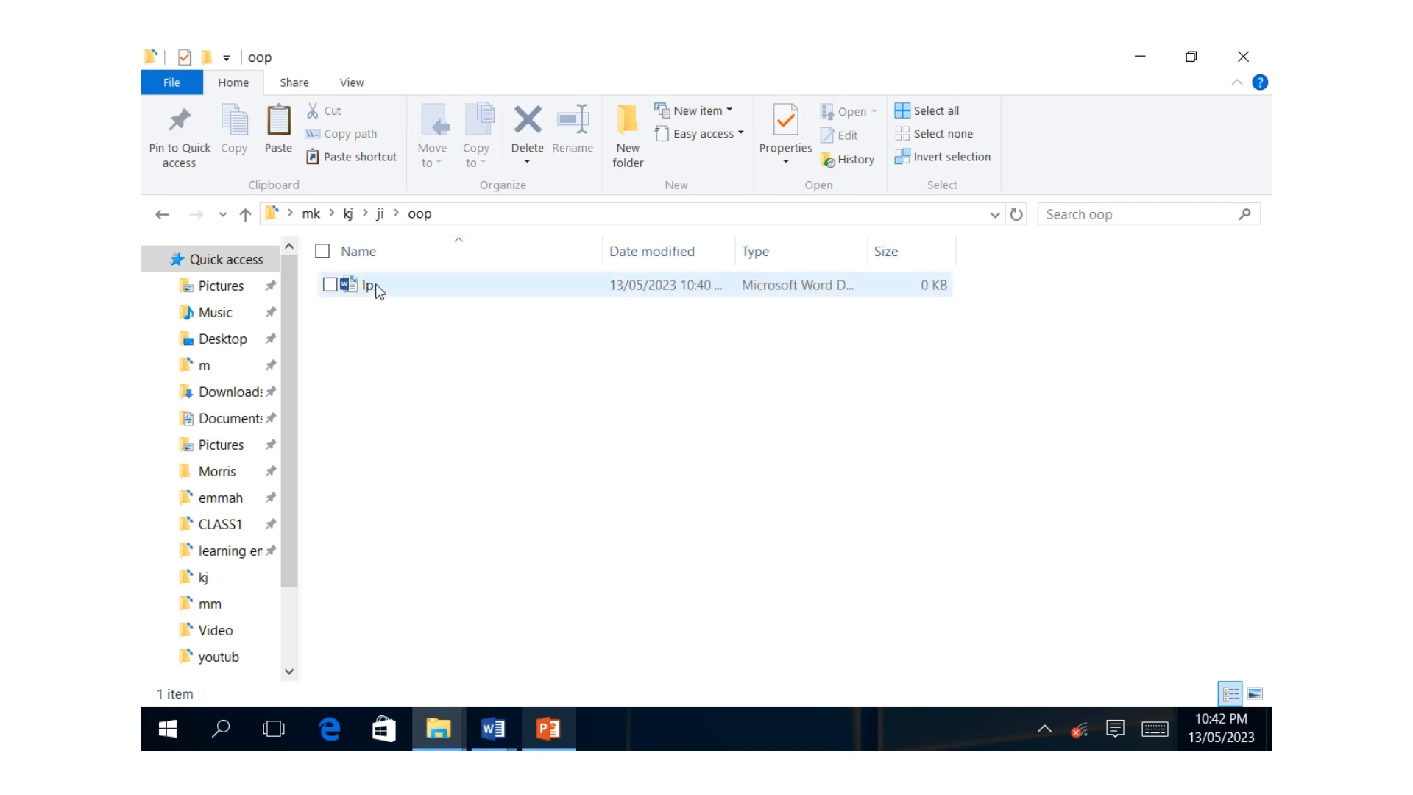
- Cut the lp Word document from the oop folder and paste it back into its parent folder ji
click(400, 282)
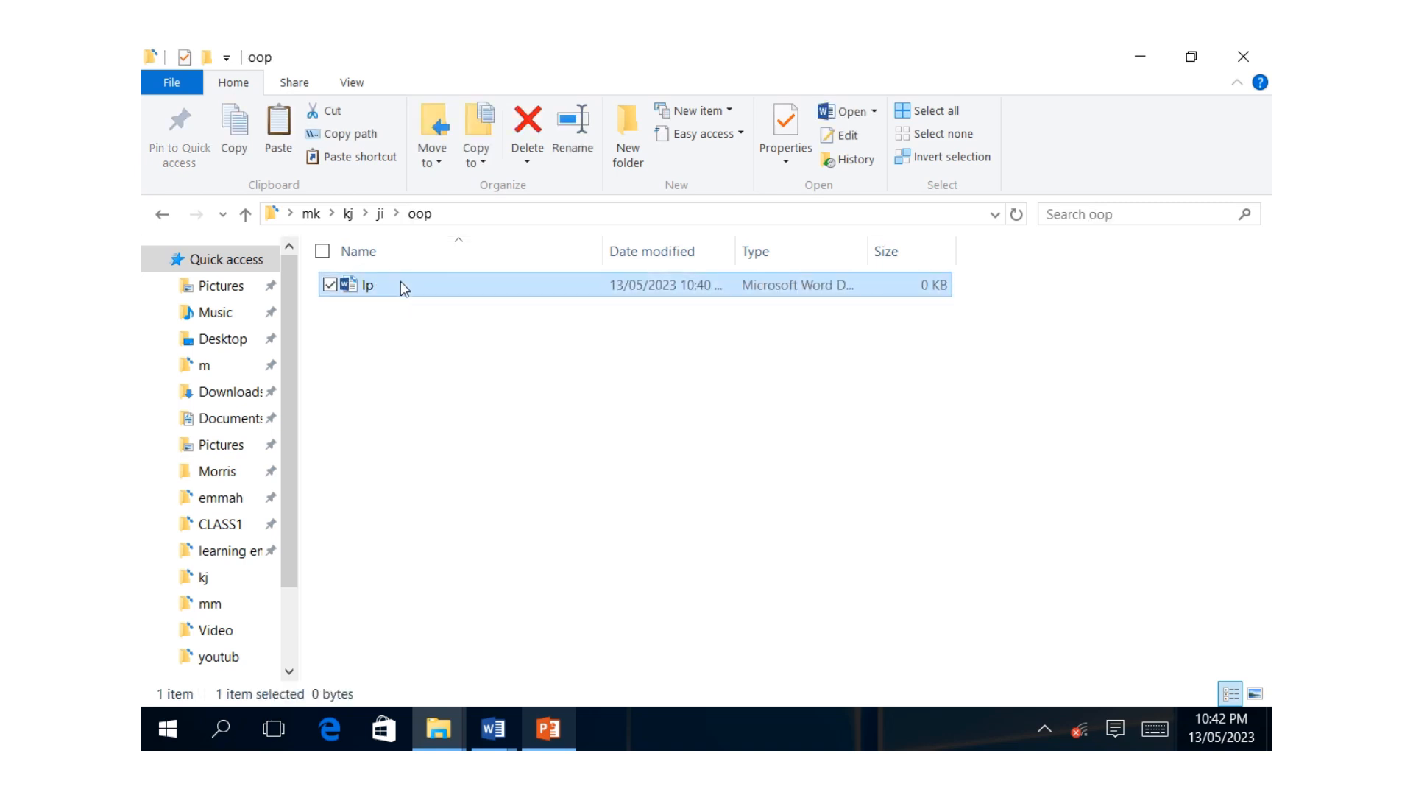
right_click(400, 282)
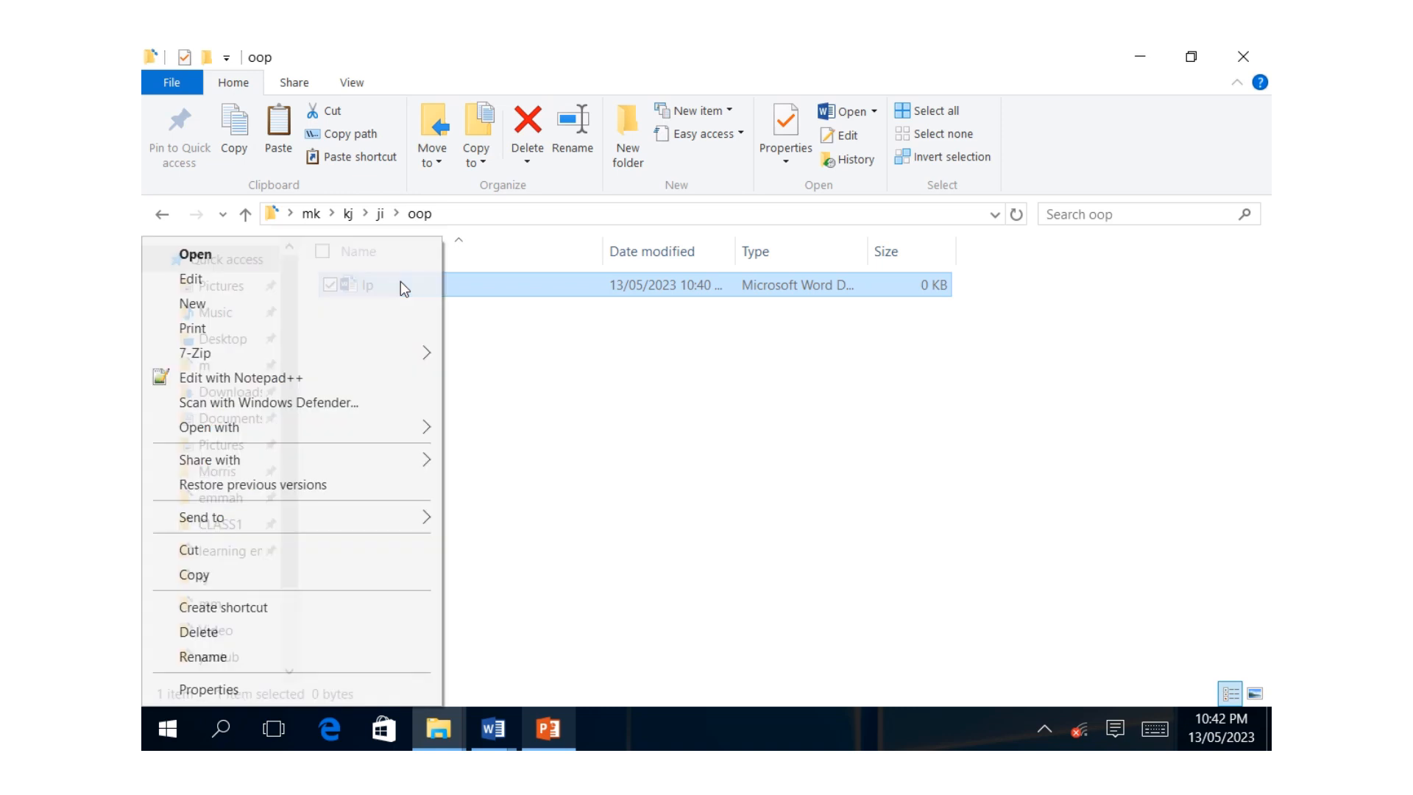
click(203, 557)
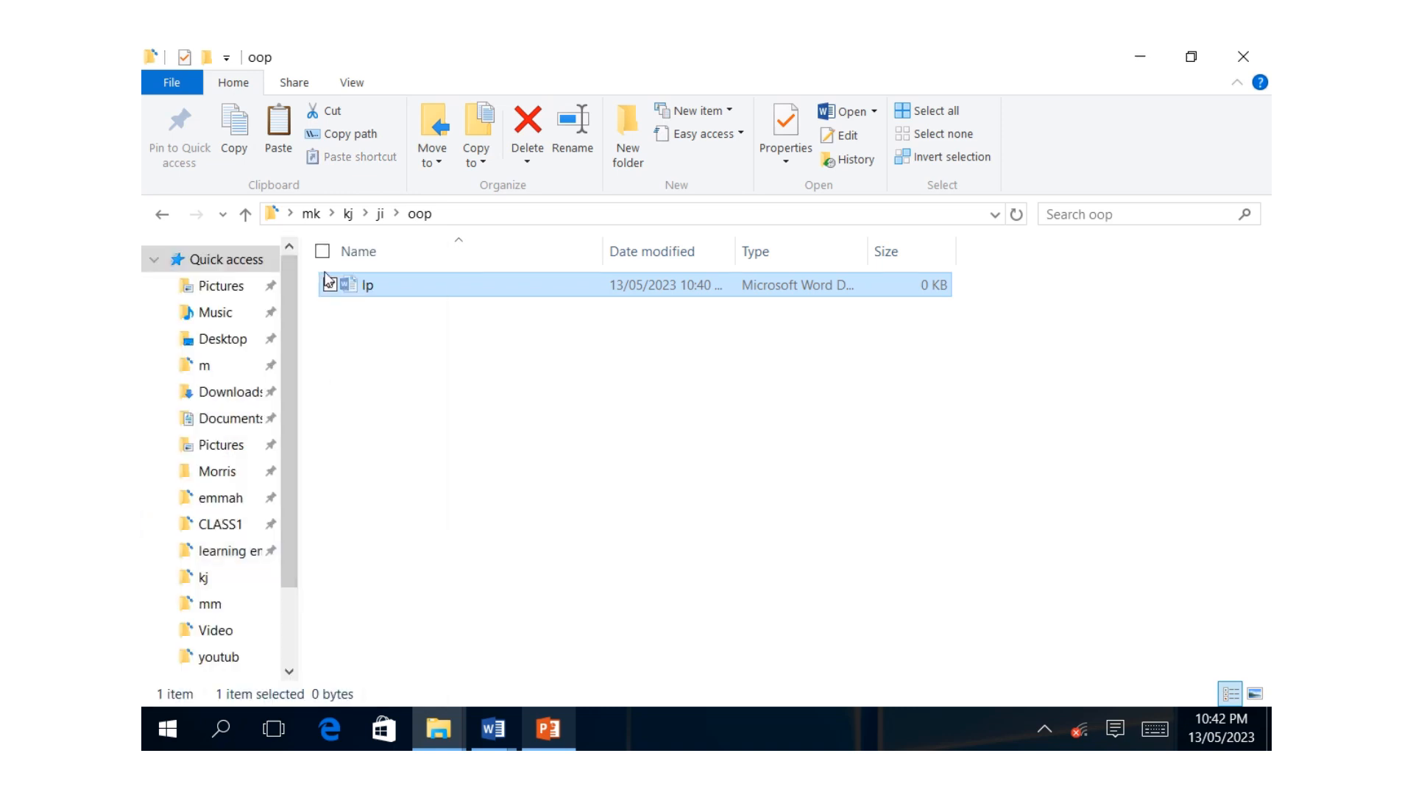
click(380, 214)
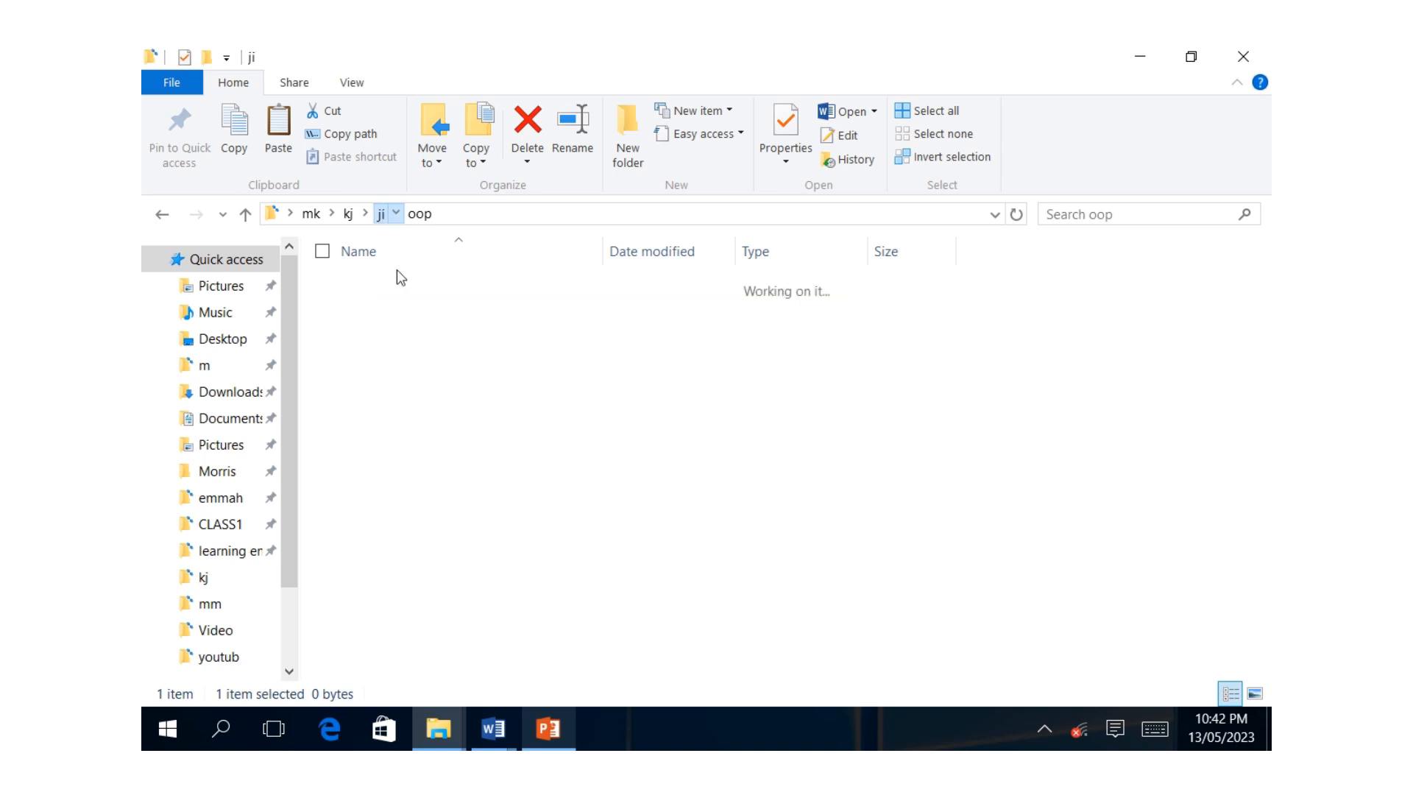
right_click(390, 330)
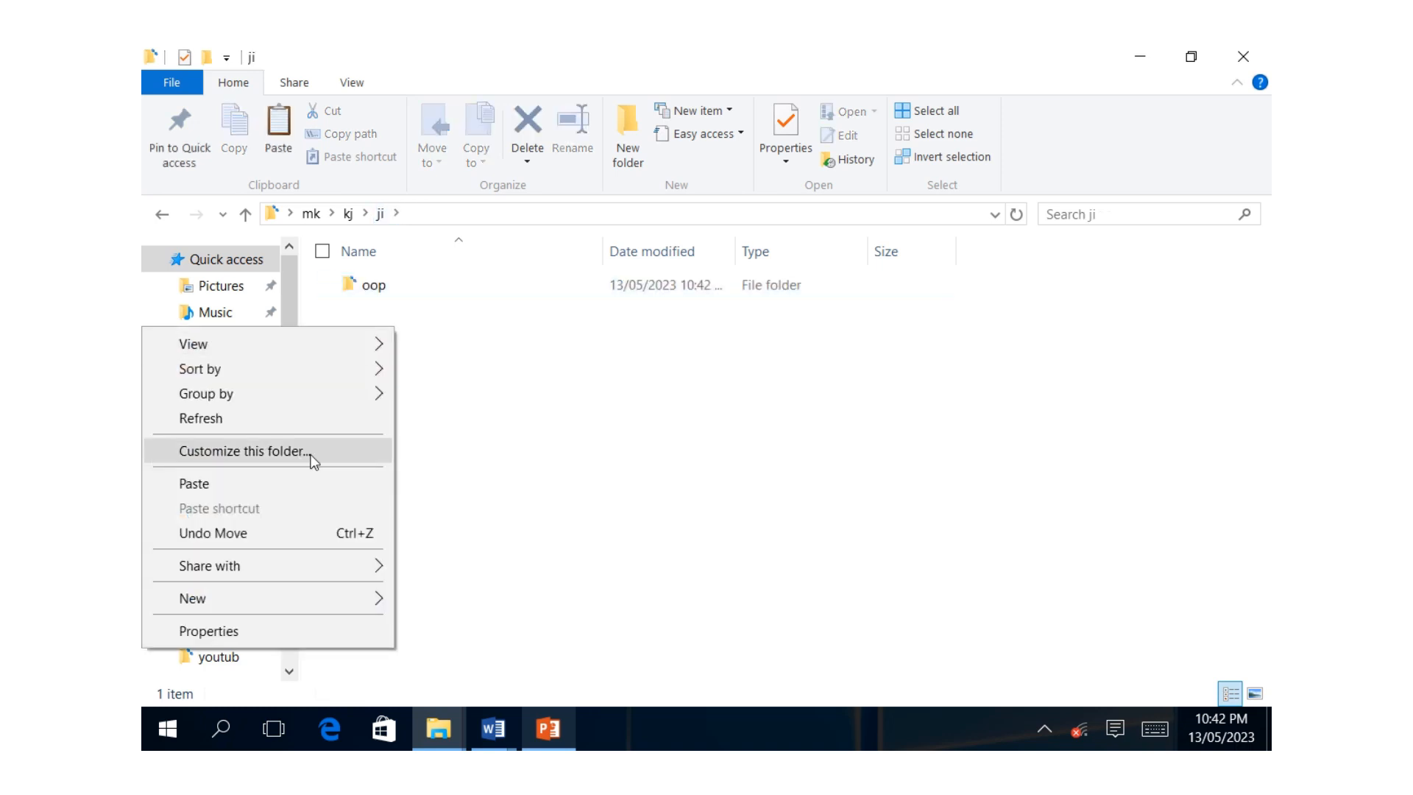
click(253, 491)
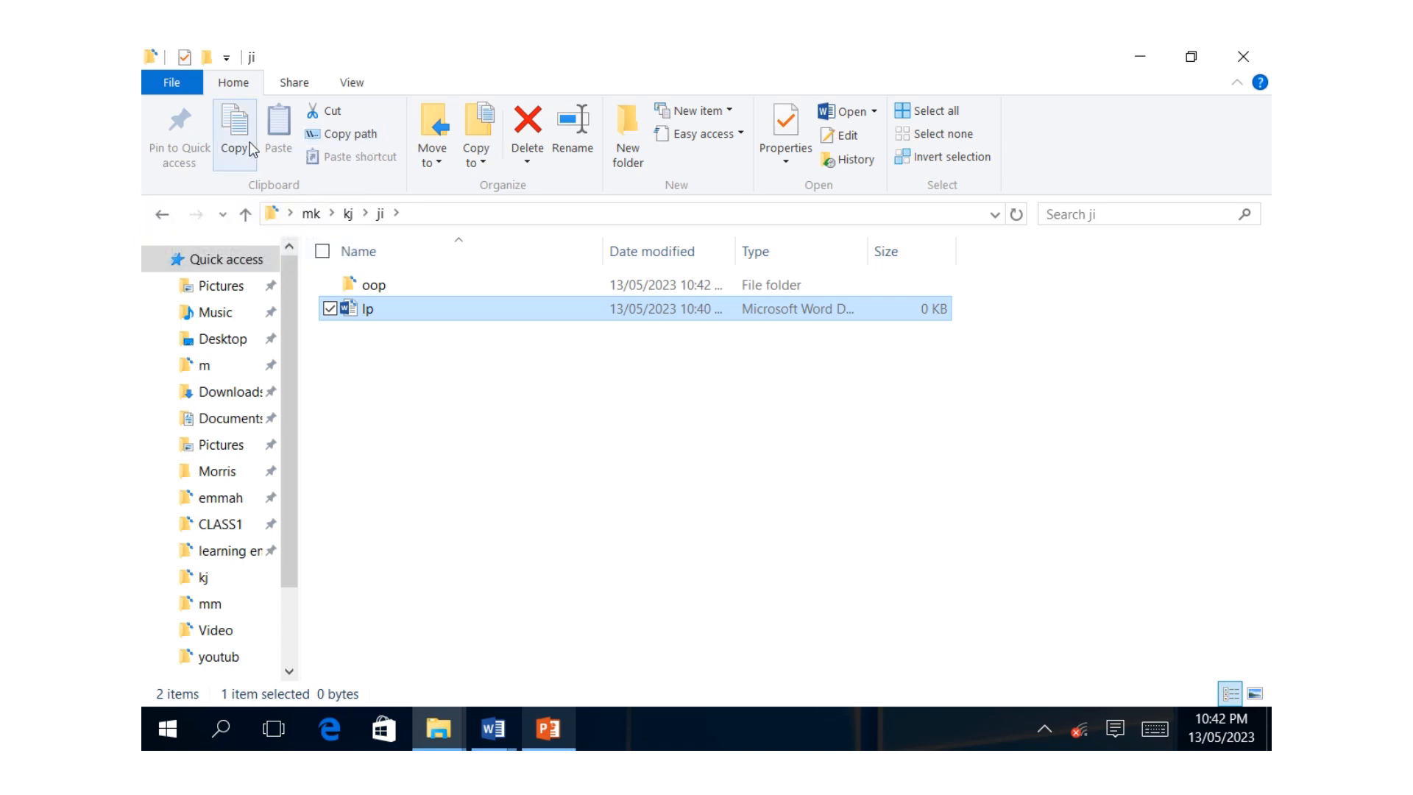
click(328, 133)
right_click(402, 283)
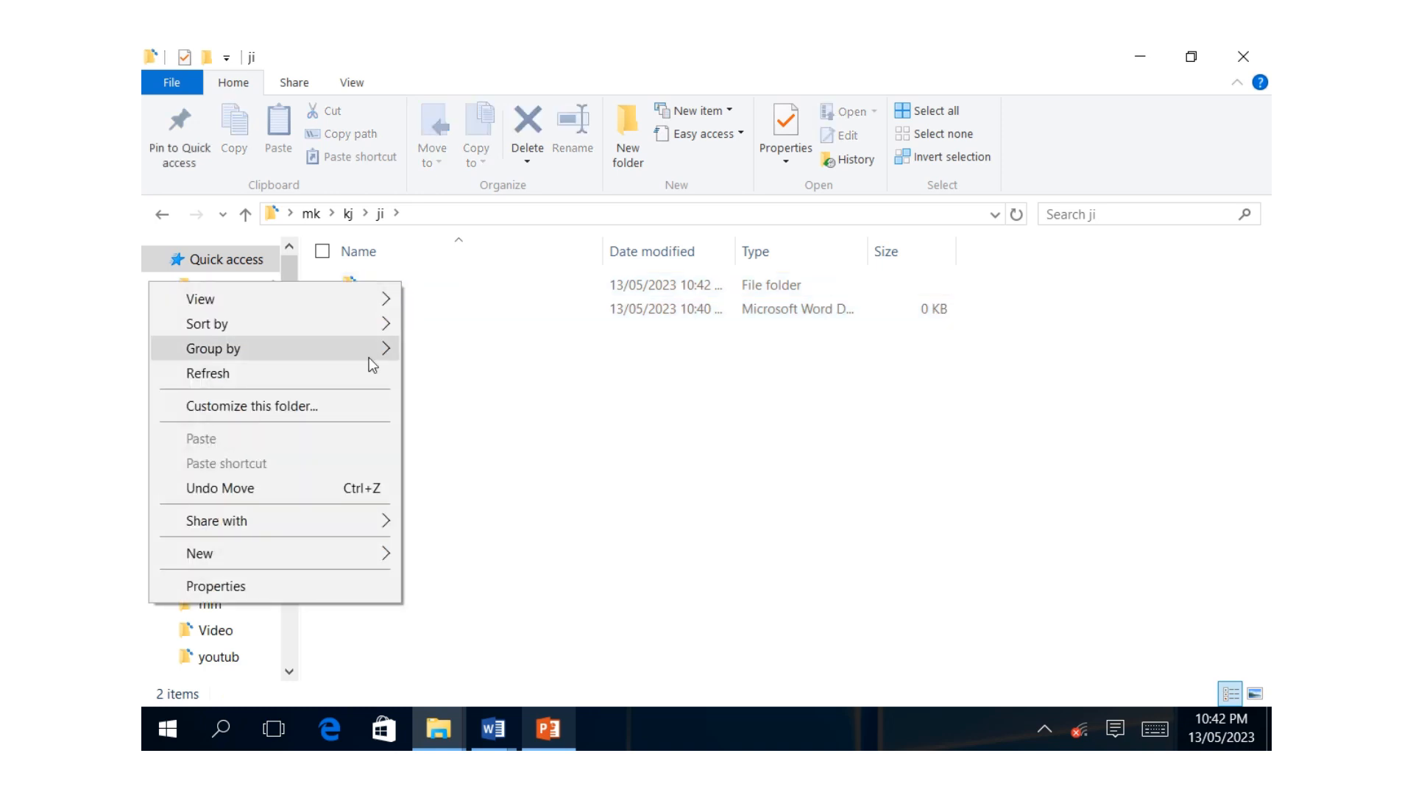
click(515, 374)
- Rename the oop folder inside ji with a person's first name in lowercase
click(427, 290)
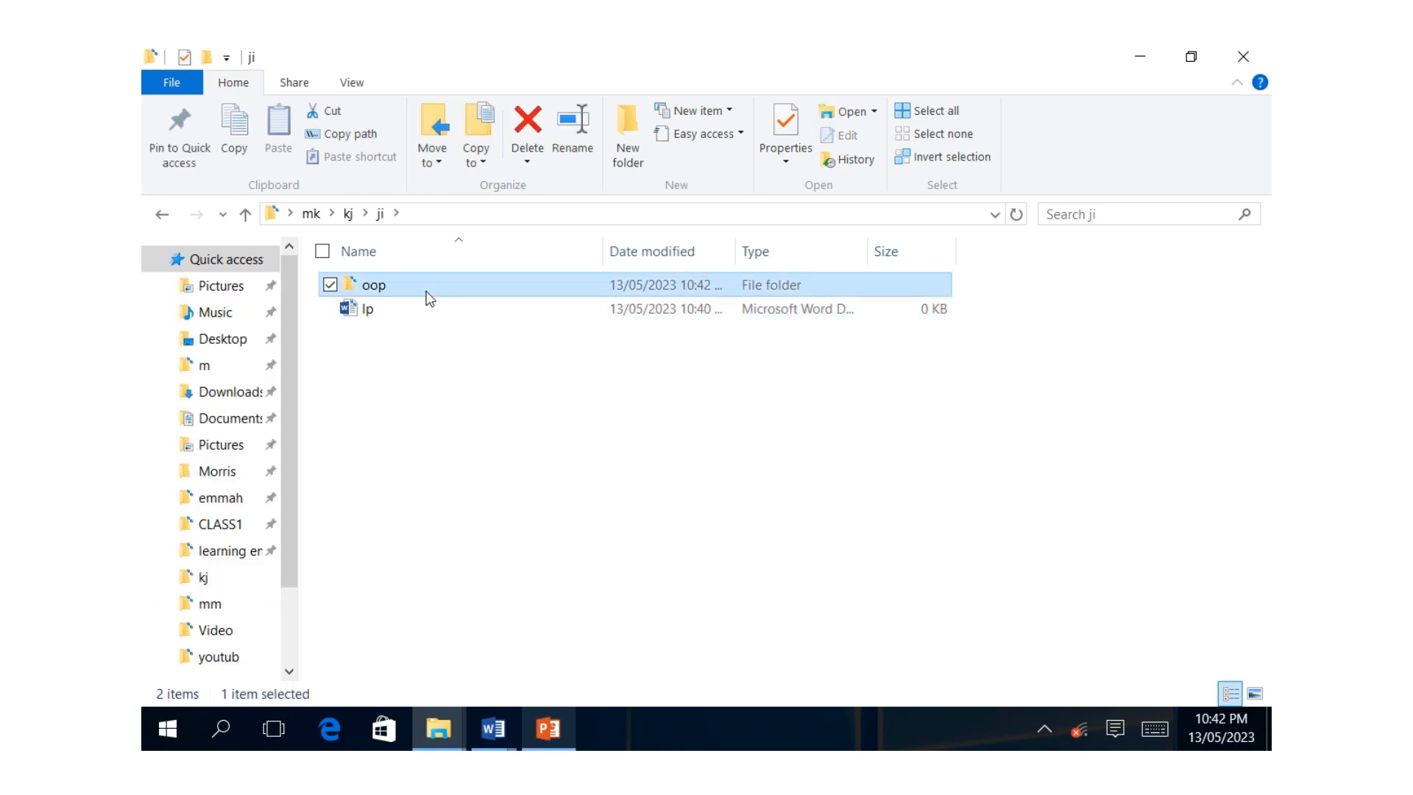
right_click(431, 298)
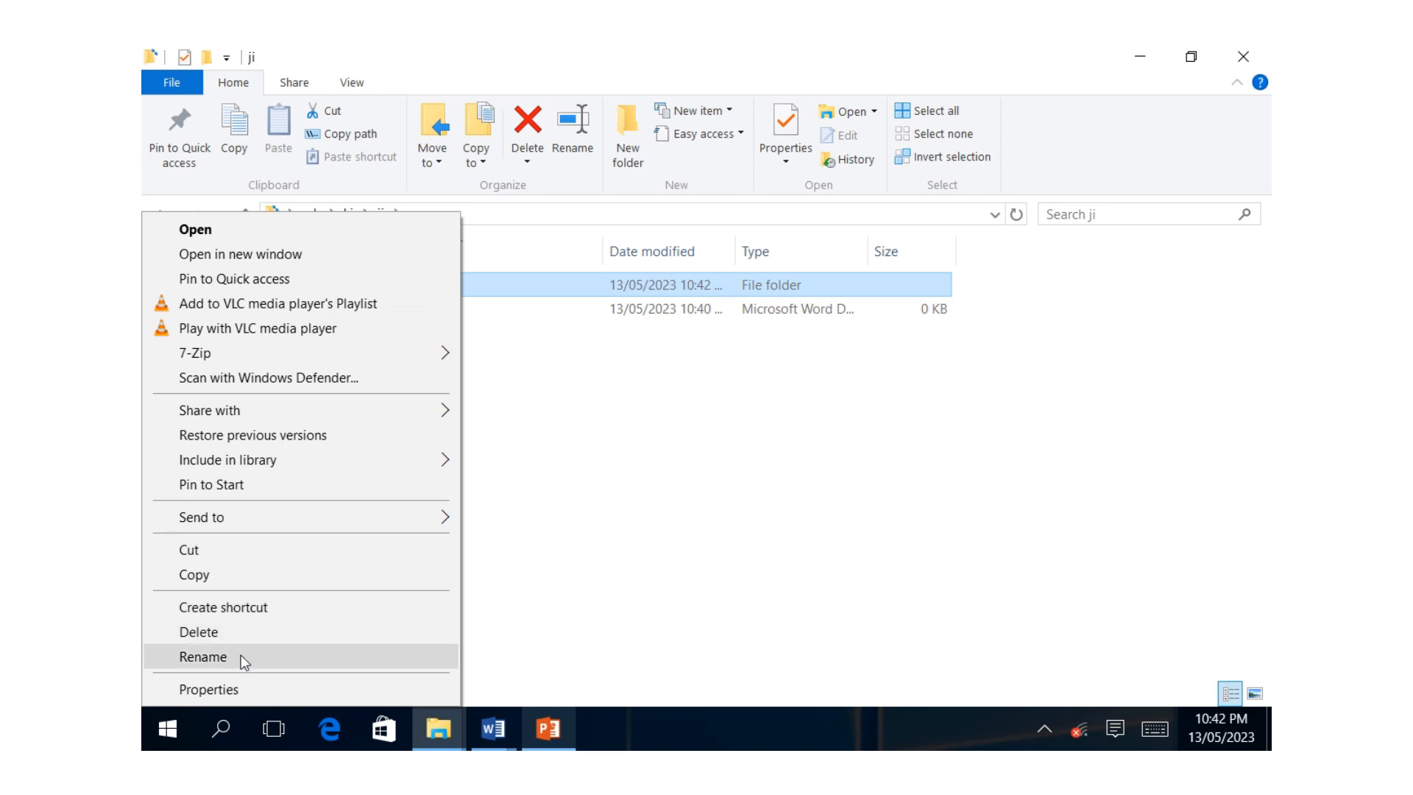
click(203, 657)
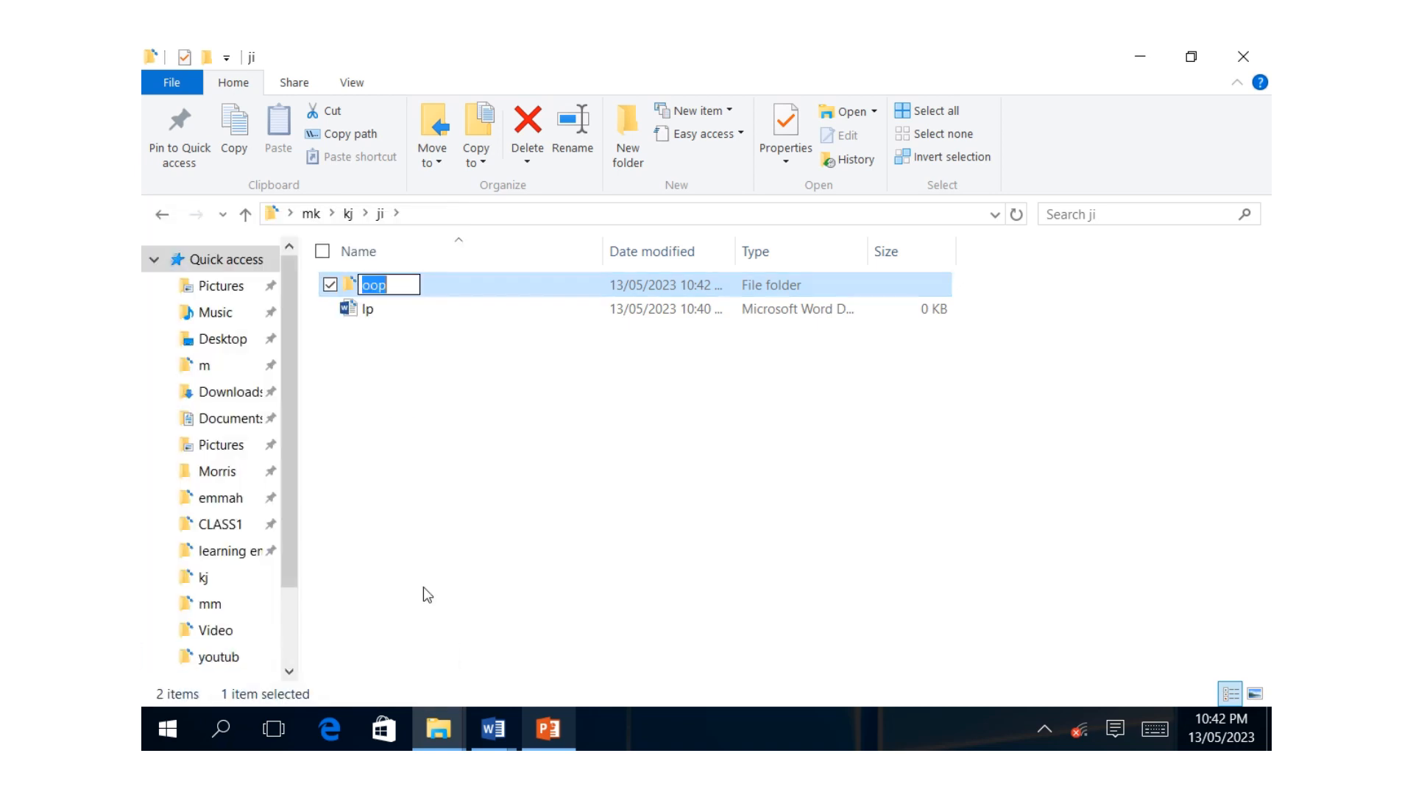
click(1152, 730)
click(832, 652)
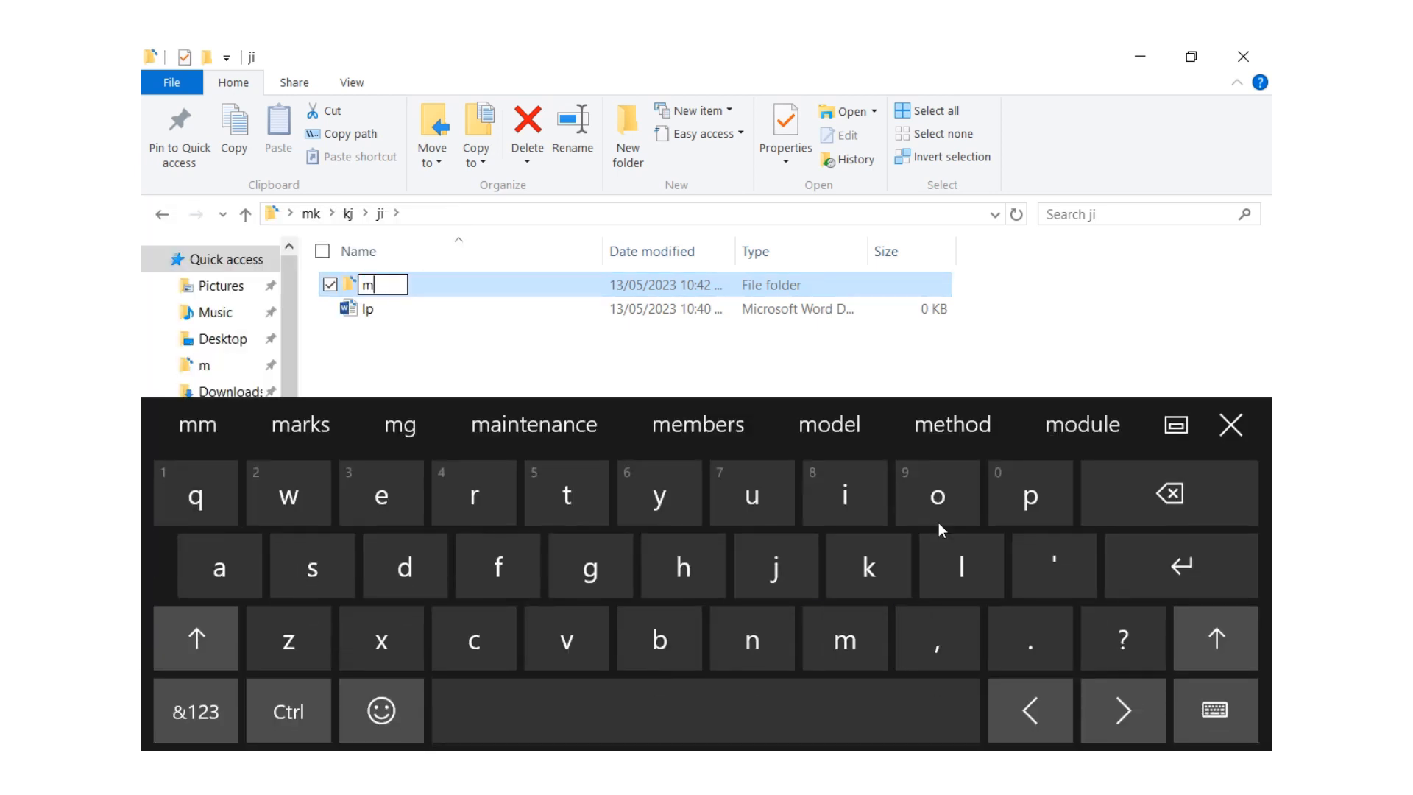
click(935, 500)
click(490, 493)
click(490, 493)
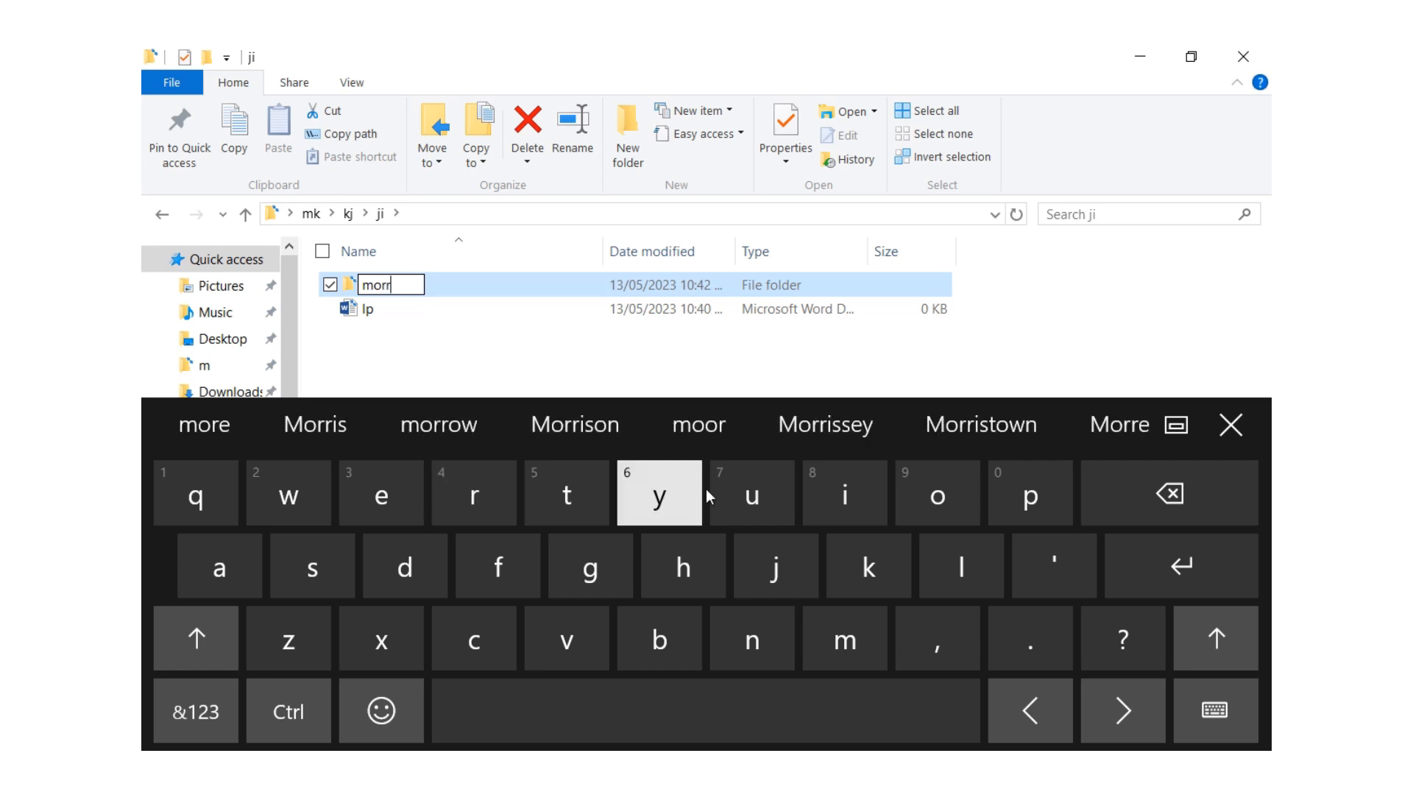
click(826, 495)
click(325, 563)
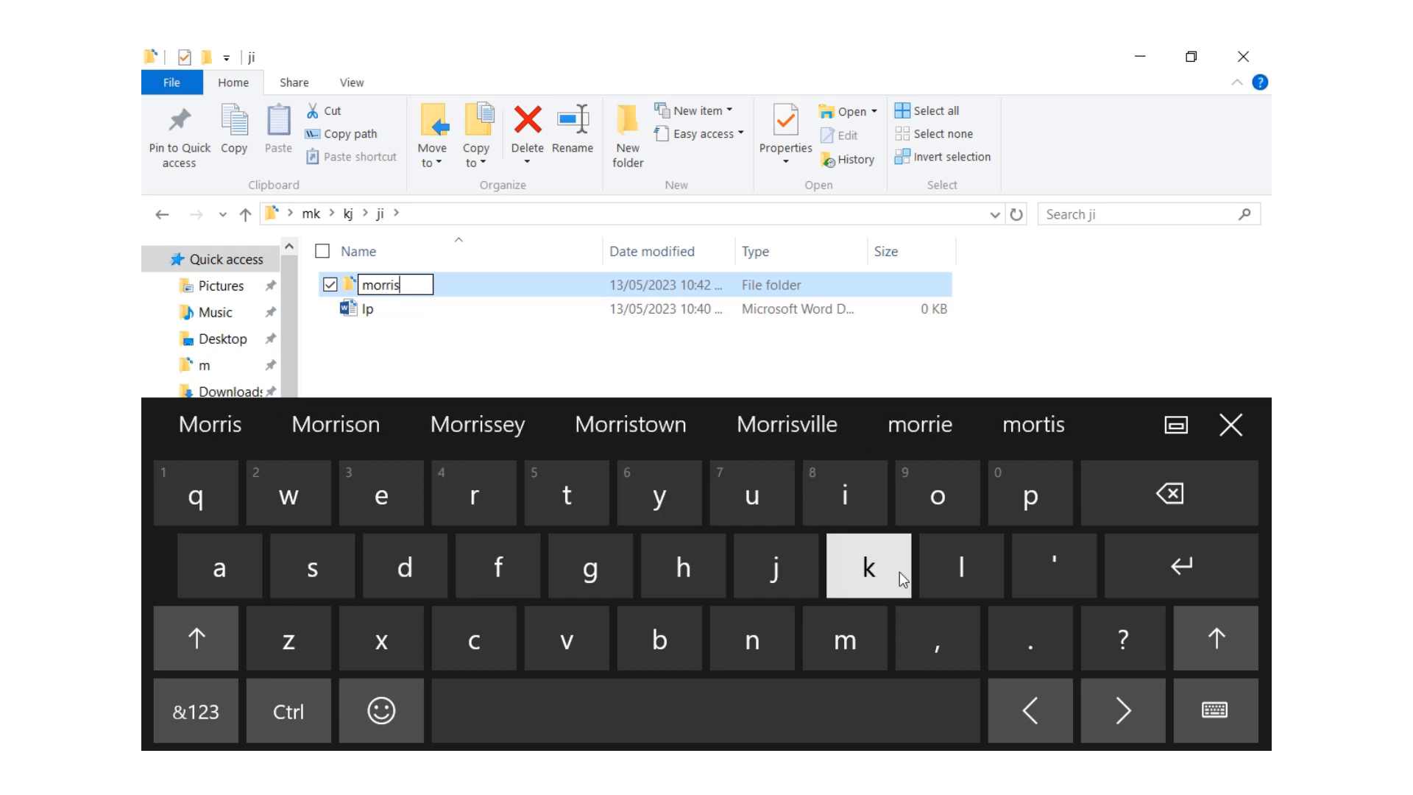
click(1171, 578)
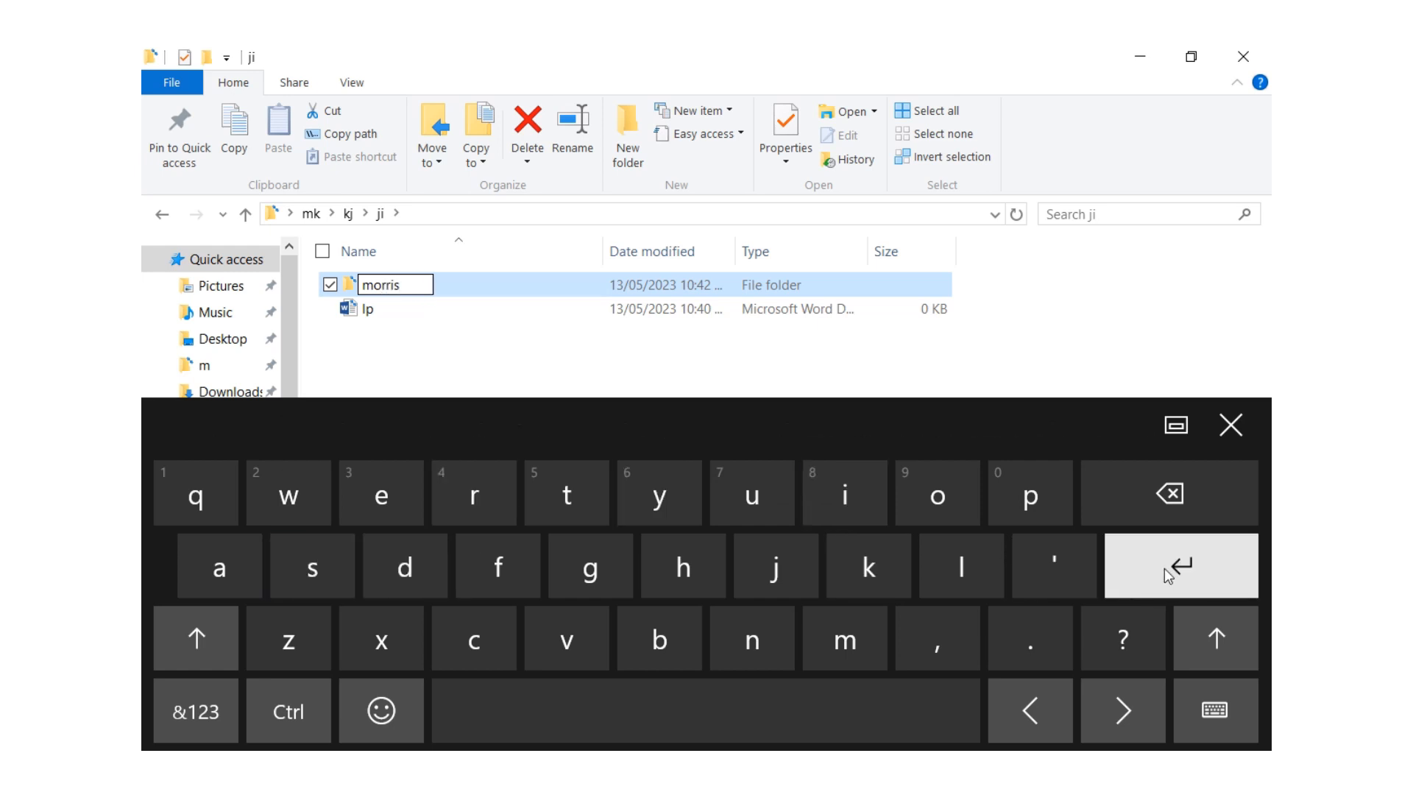
click(1230, 425)
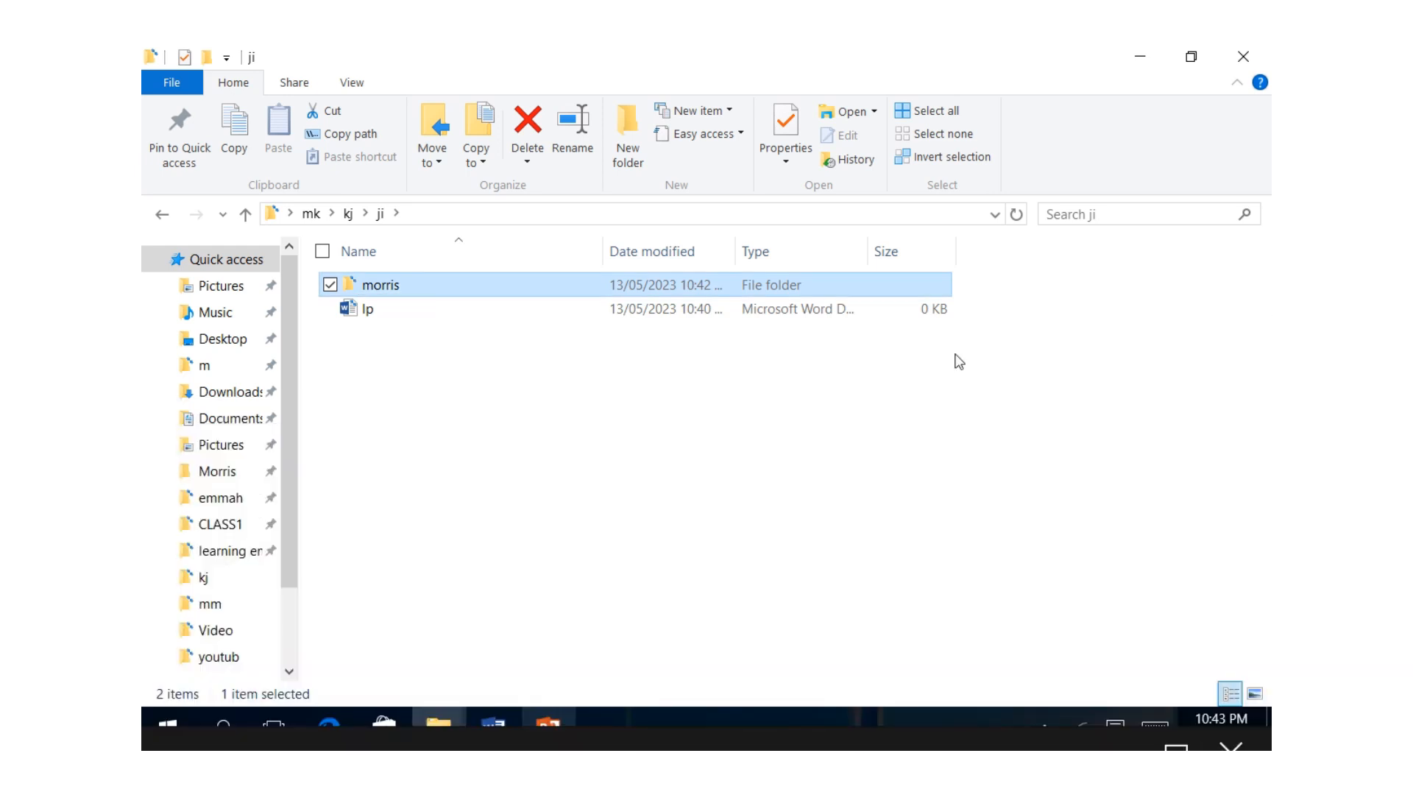
- Rename the lp Word document in the ji folder as mm
click(372, 309)
right_click(372, 311)
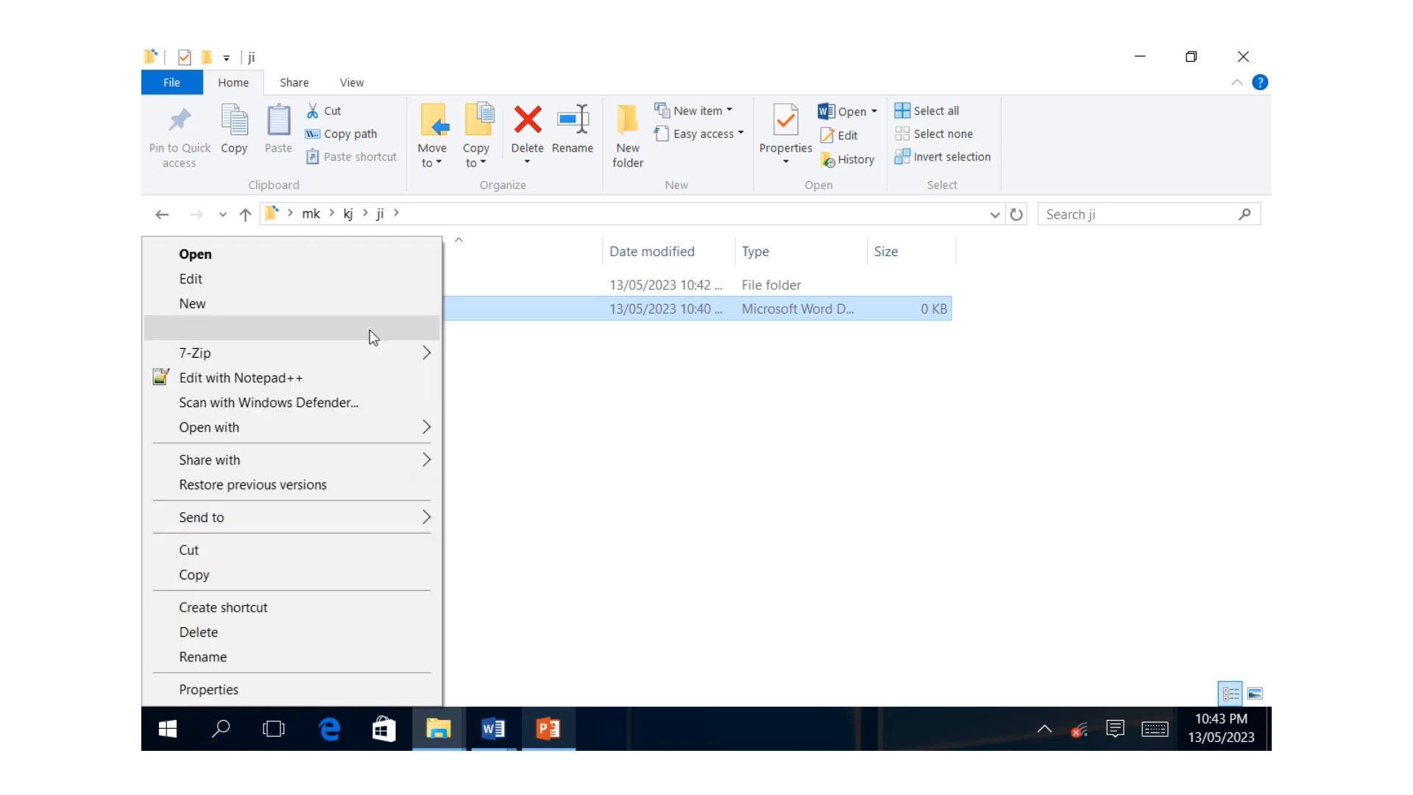
click(192, 655)
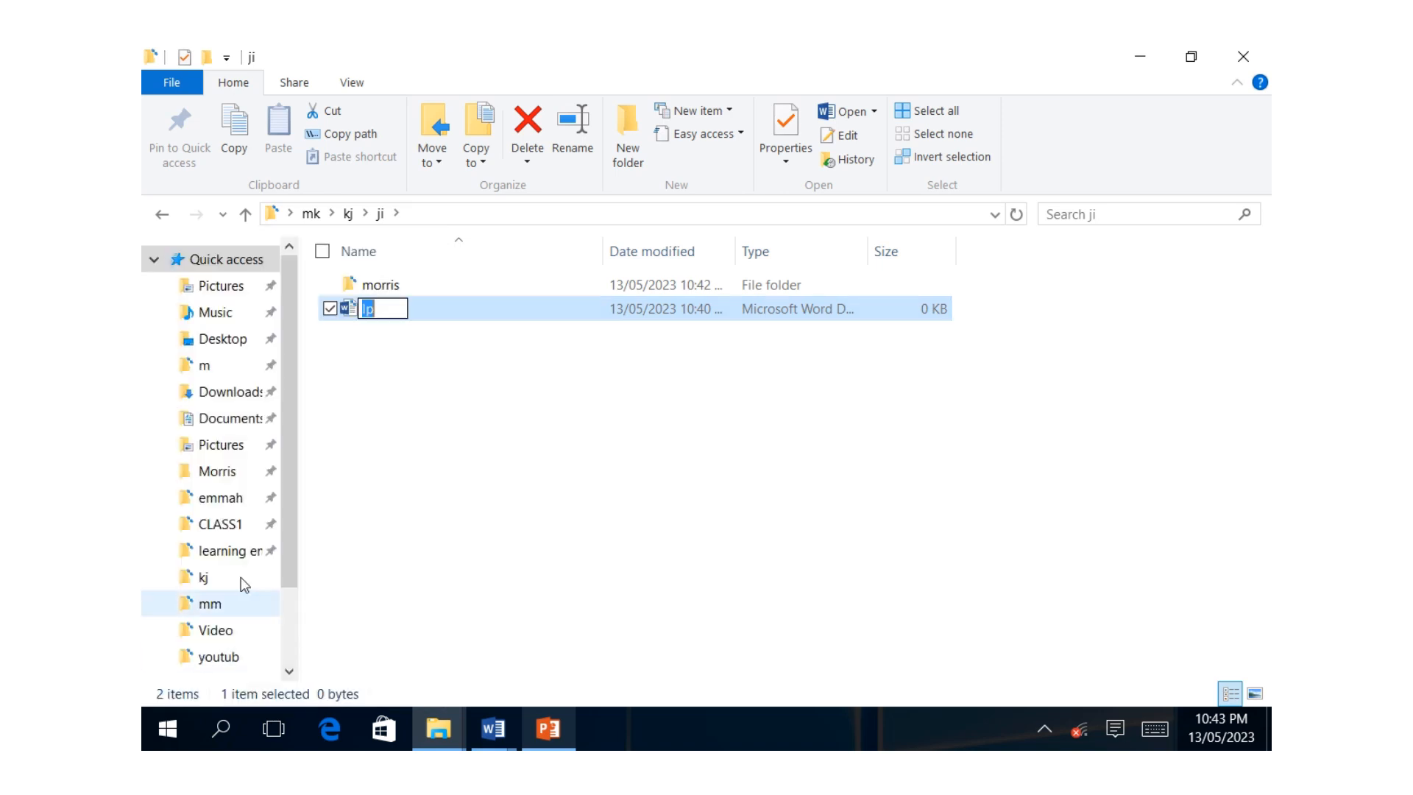
click(1154, 728)
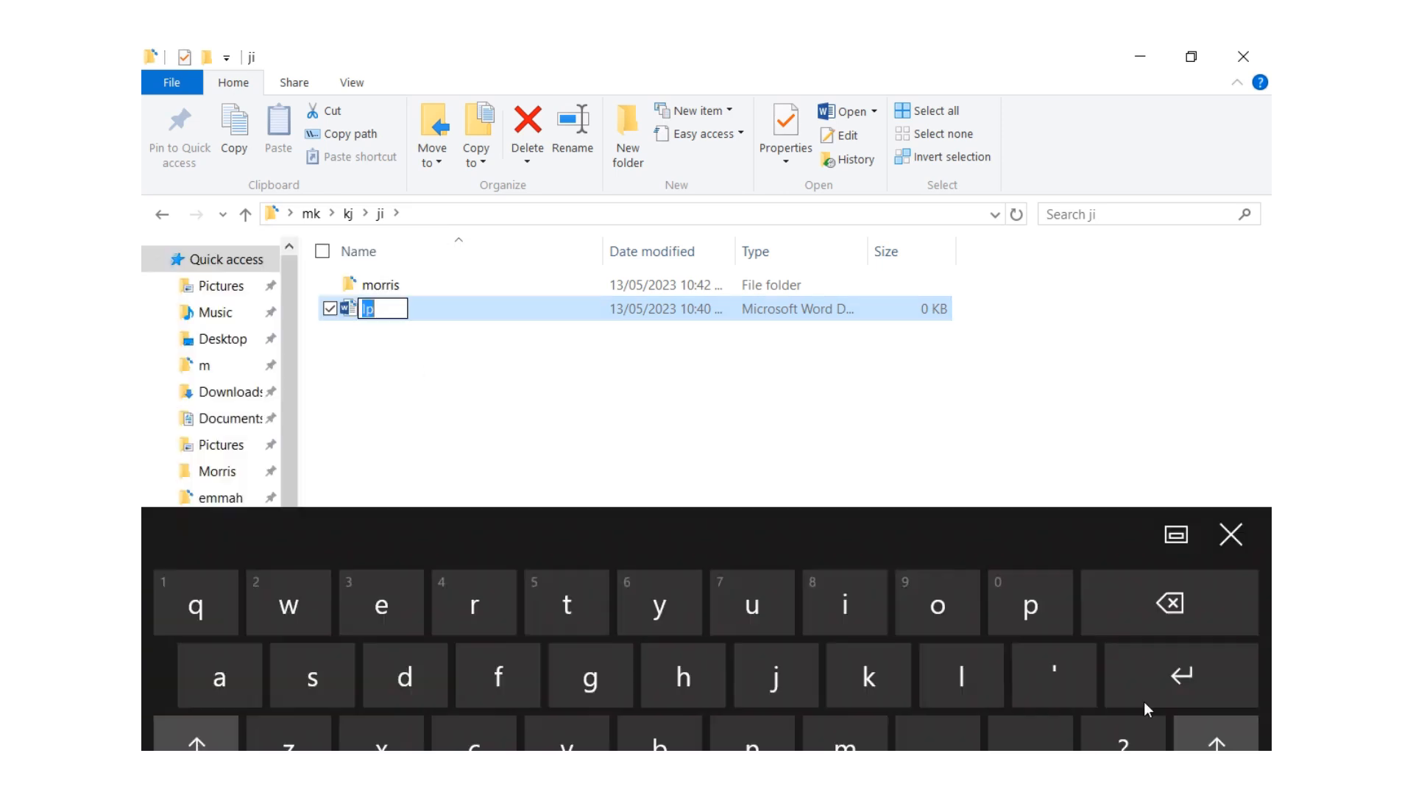
click(861, 640)
click(861, 640)
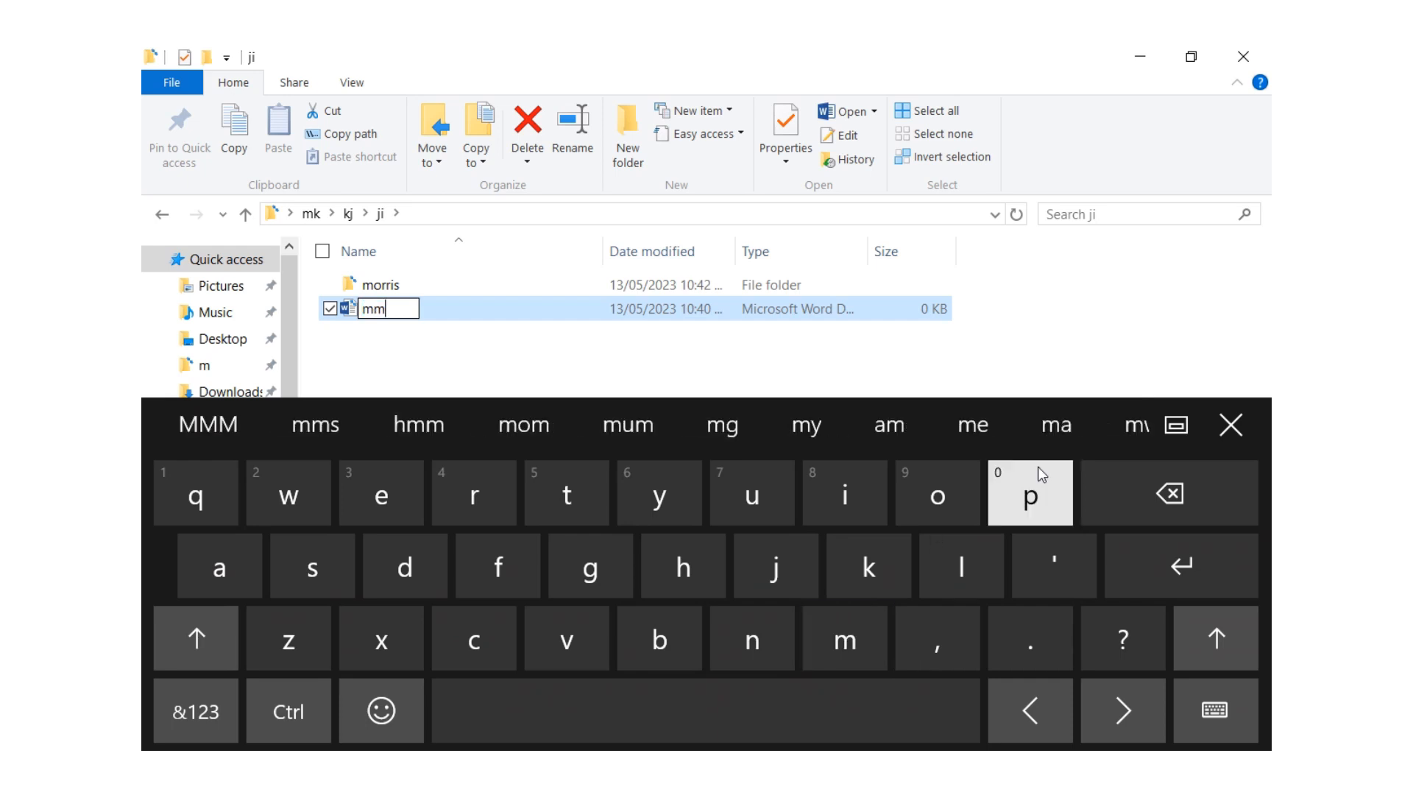
click(1158, 573)
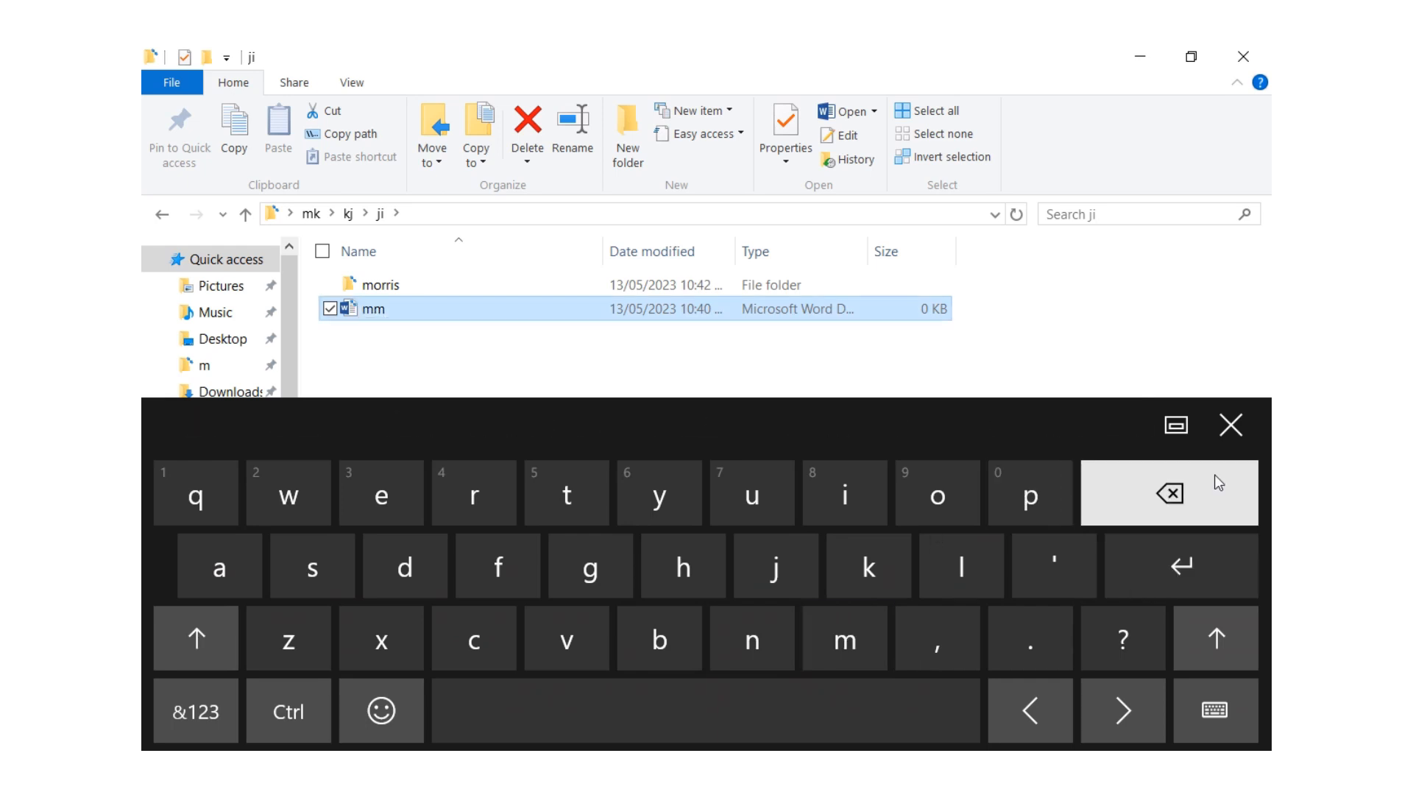
click(1229, 423)
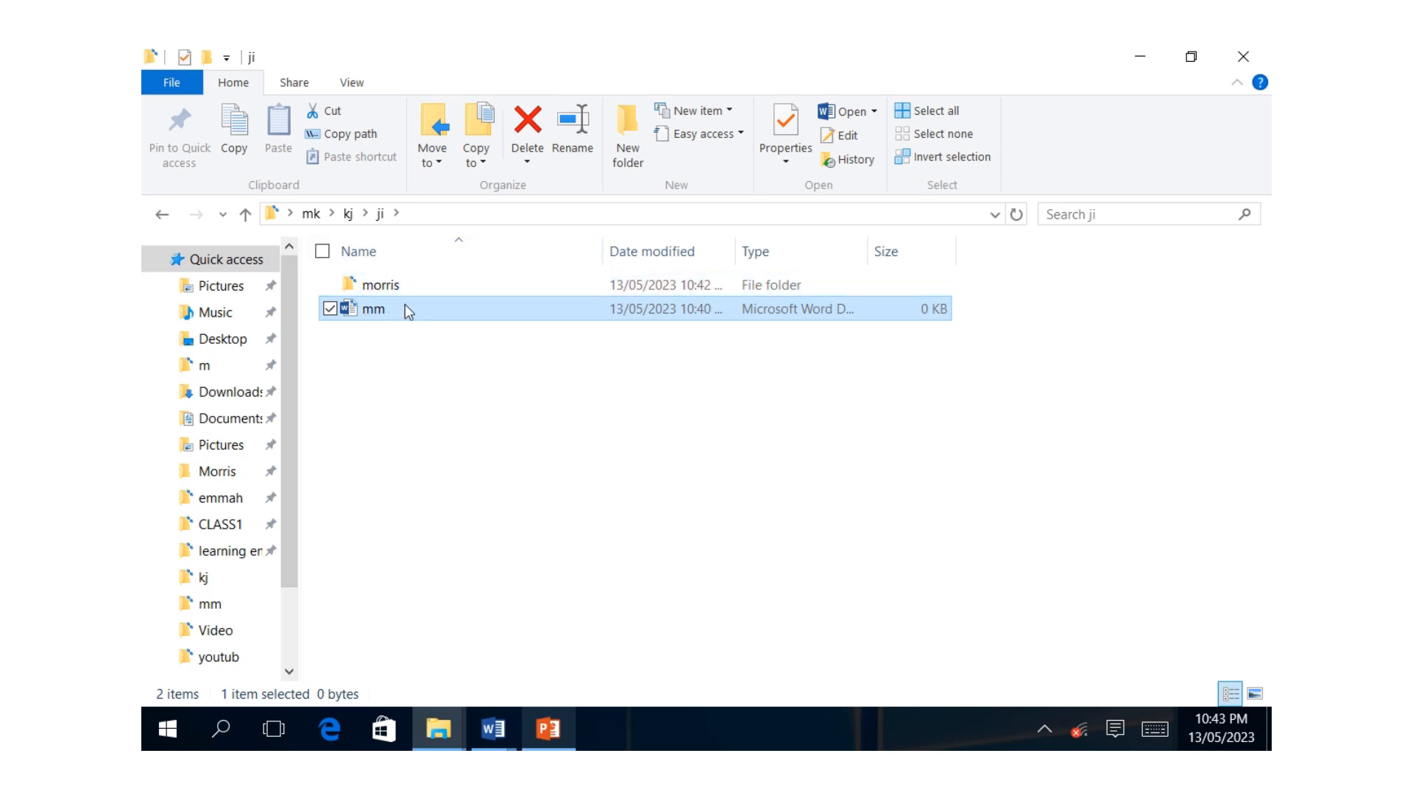
click(409, 284)
right_click(410, 284)
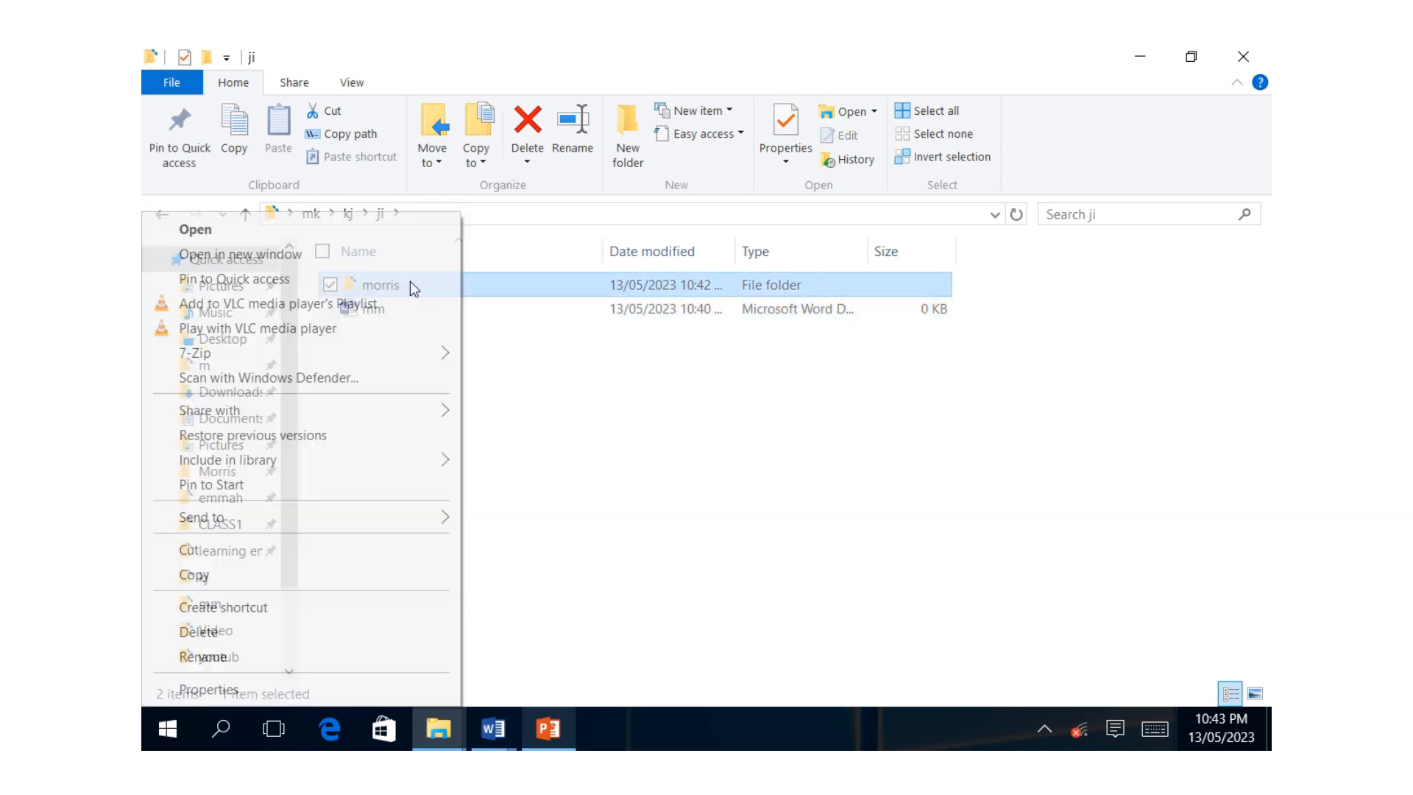
click(203, 657)
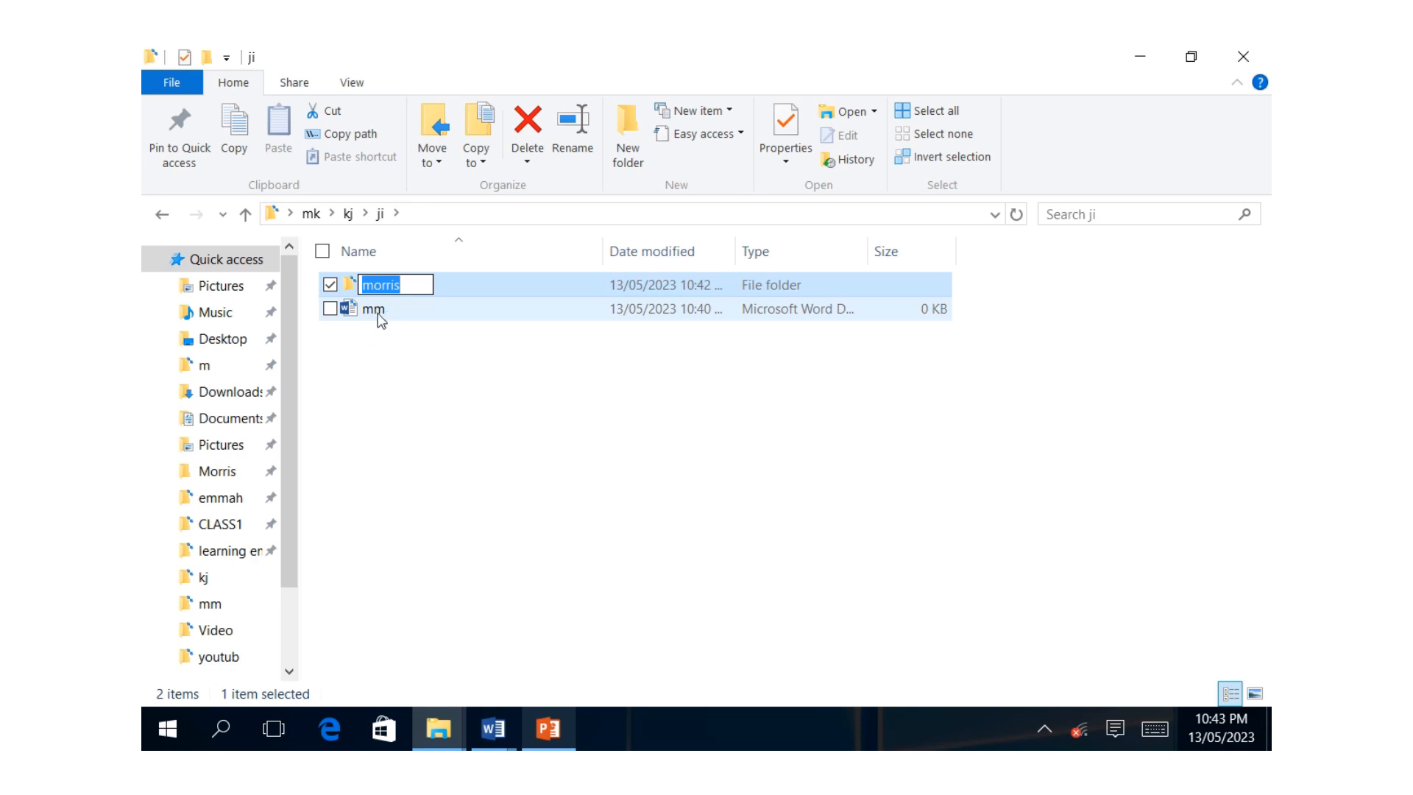
- Go back to the mk folder and search it for mm
click(312, 213)
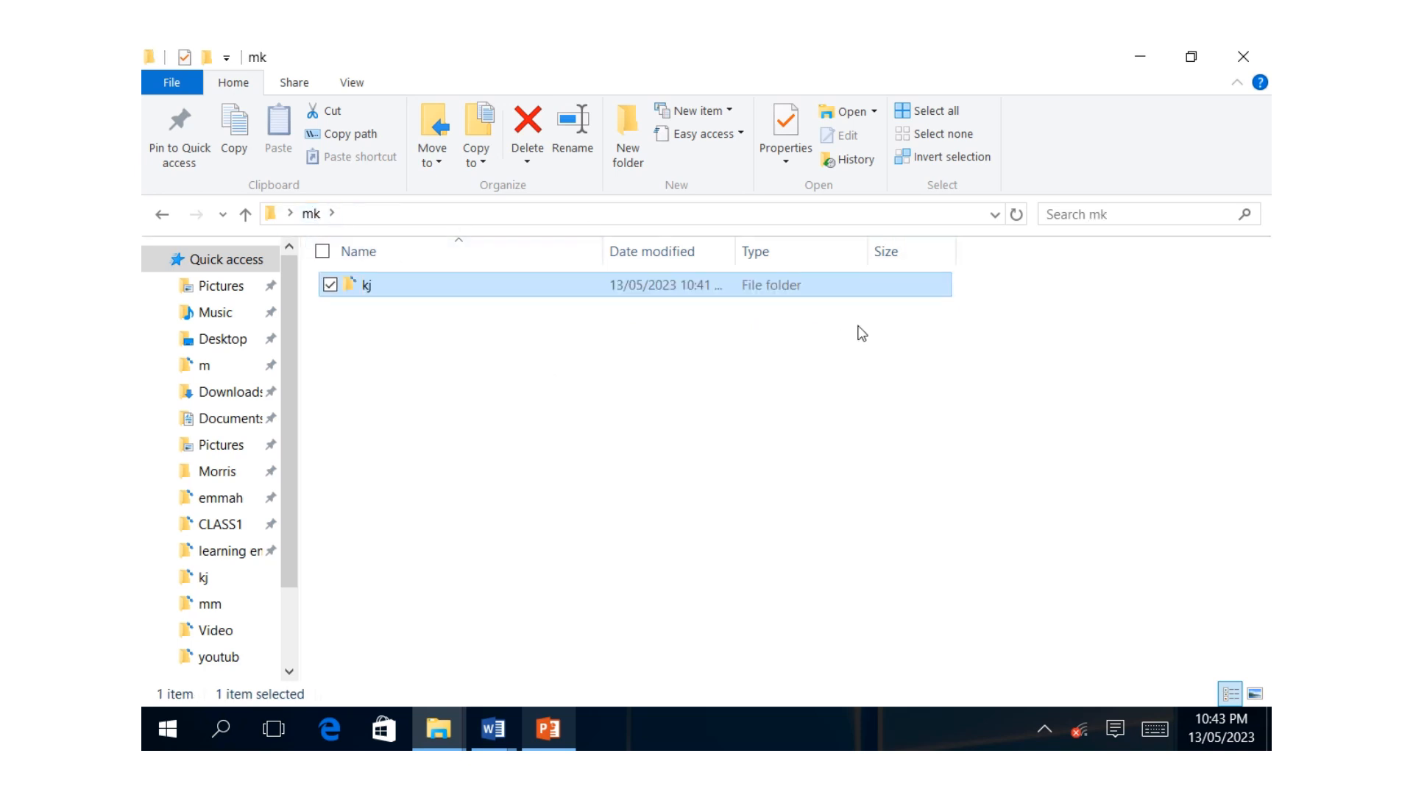
click(1070, 213)
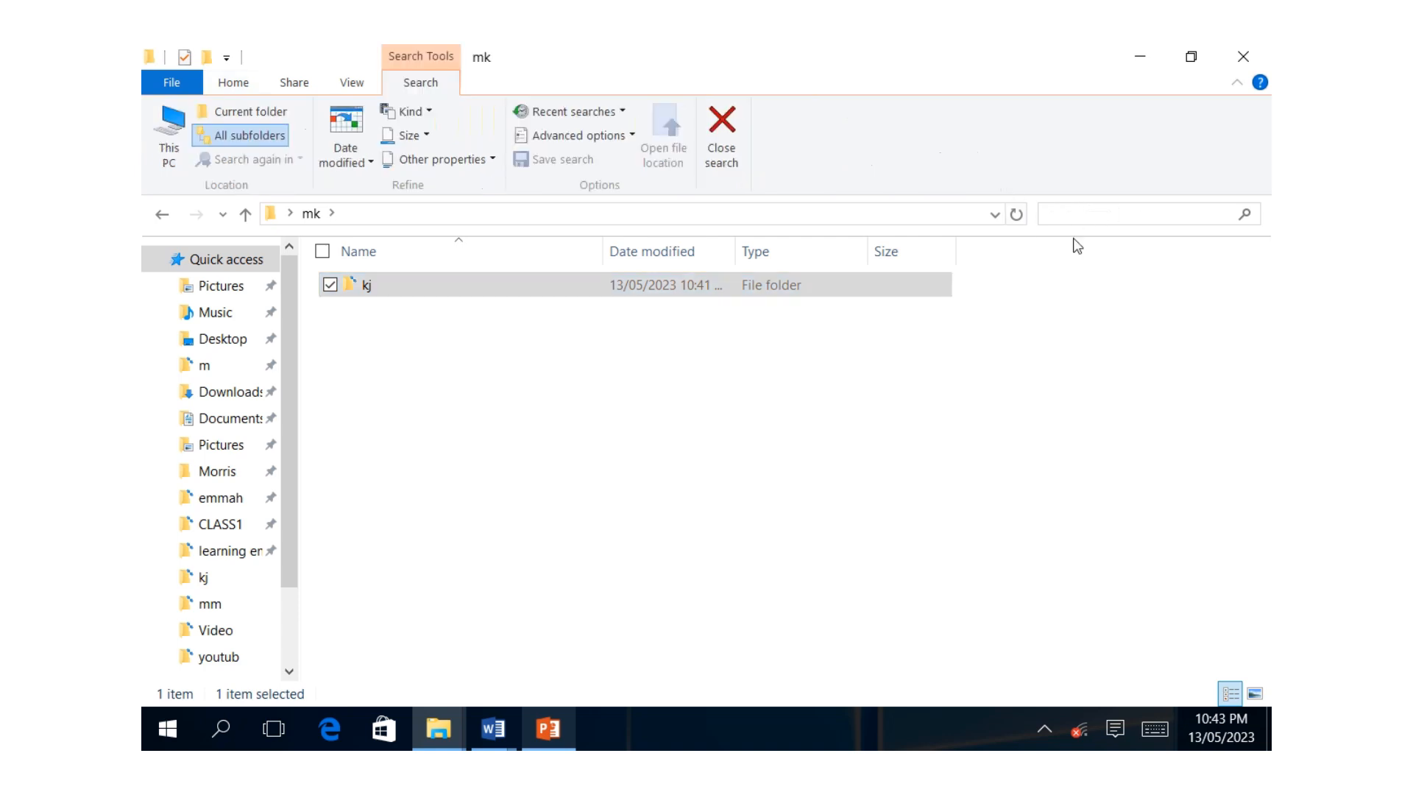
click(1159, 729)
click(865, 645)
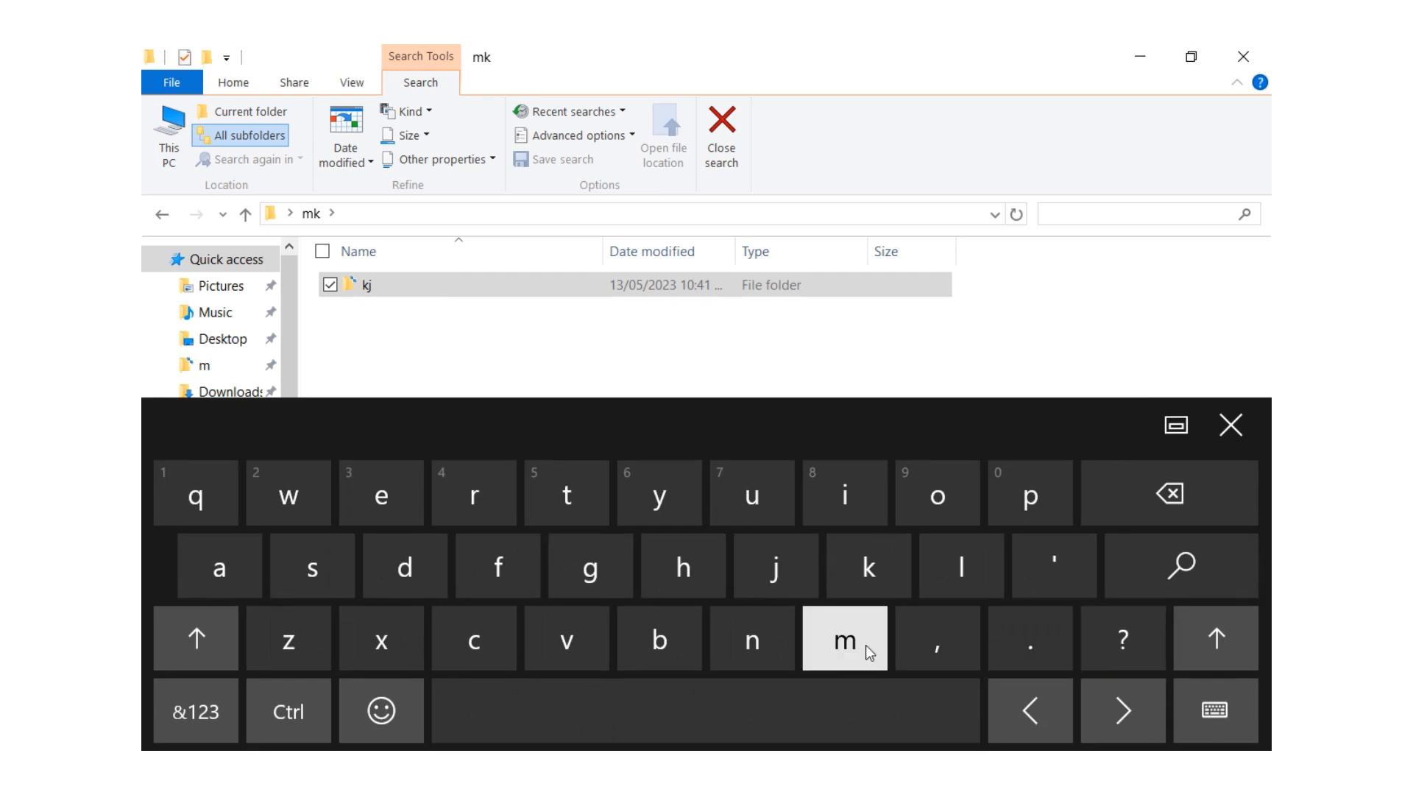
click(864, 645)
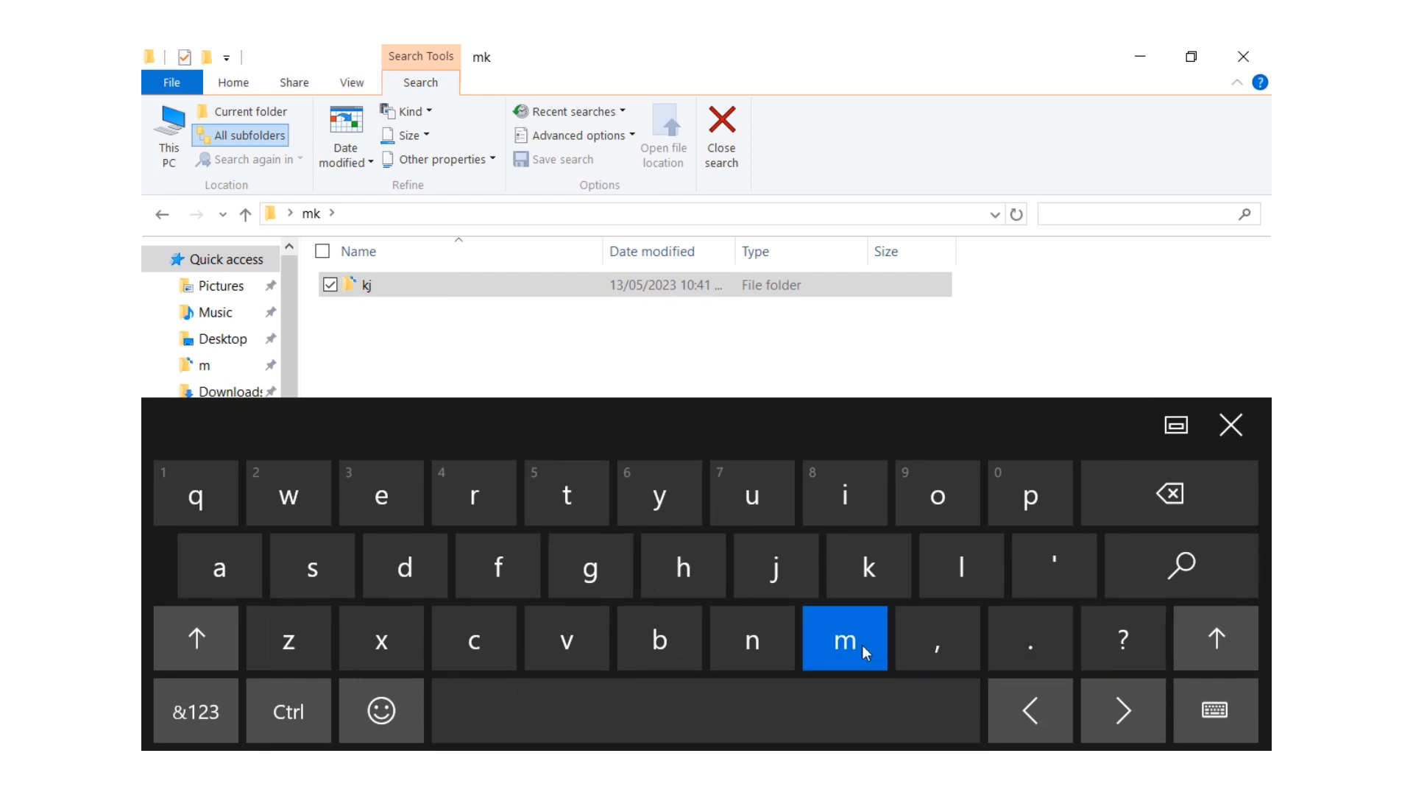
click(862, 644)
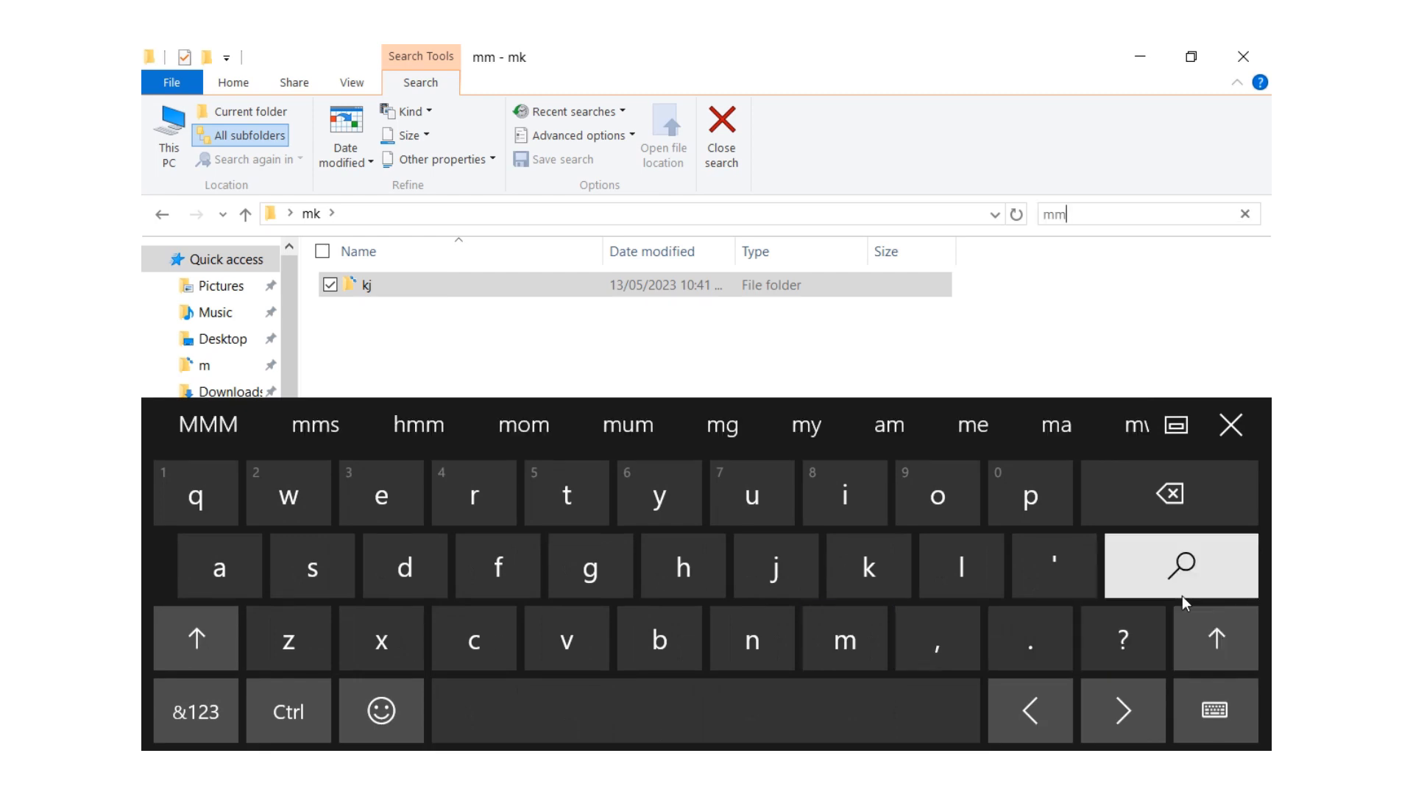
click(1177, 572)
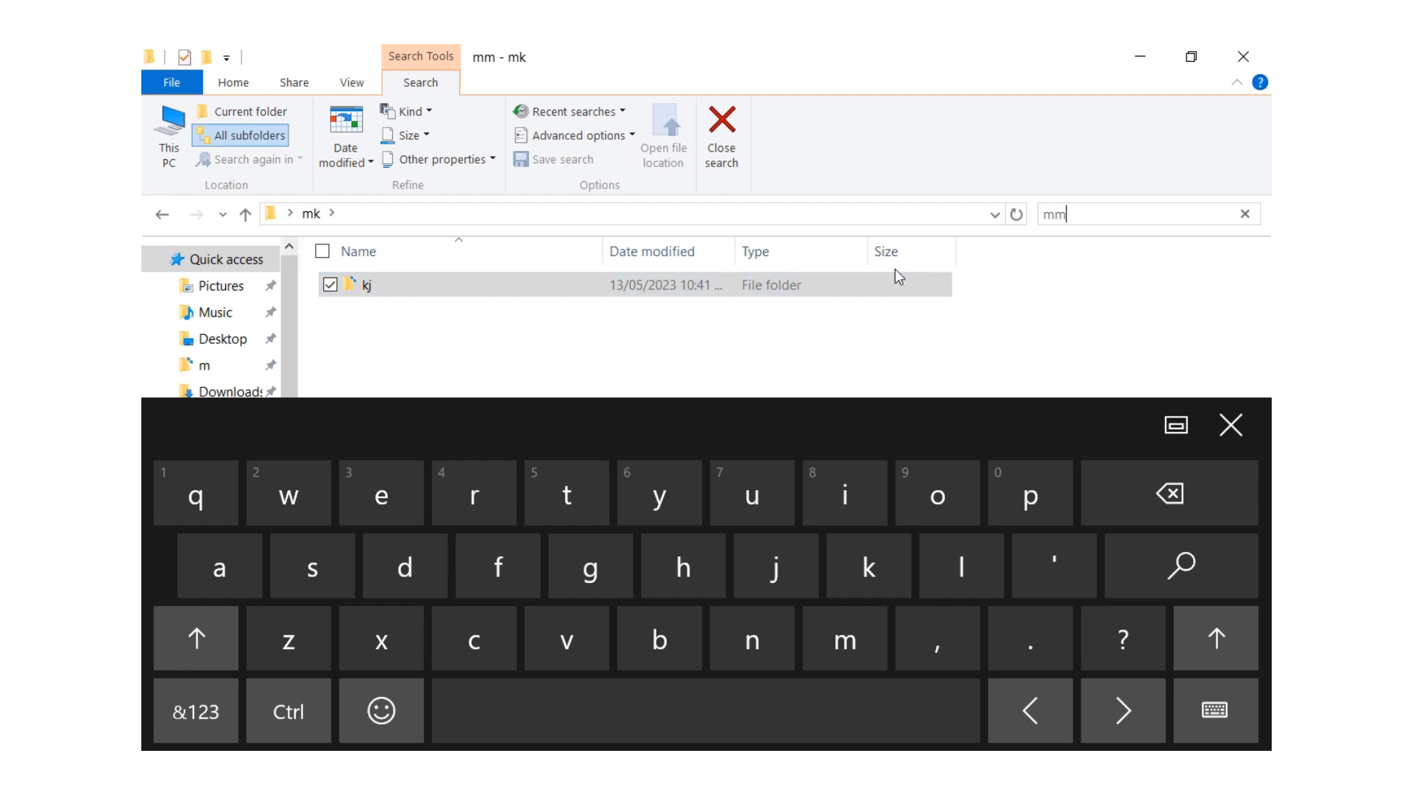
- Open the kj folder and its ji subfolder, and hide the on-screen keyboard
double_click(505, 285)
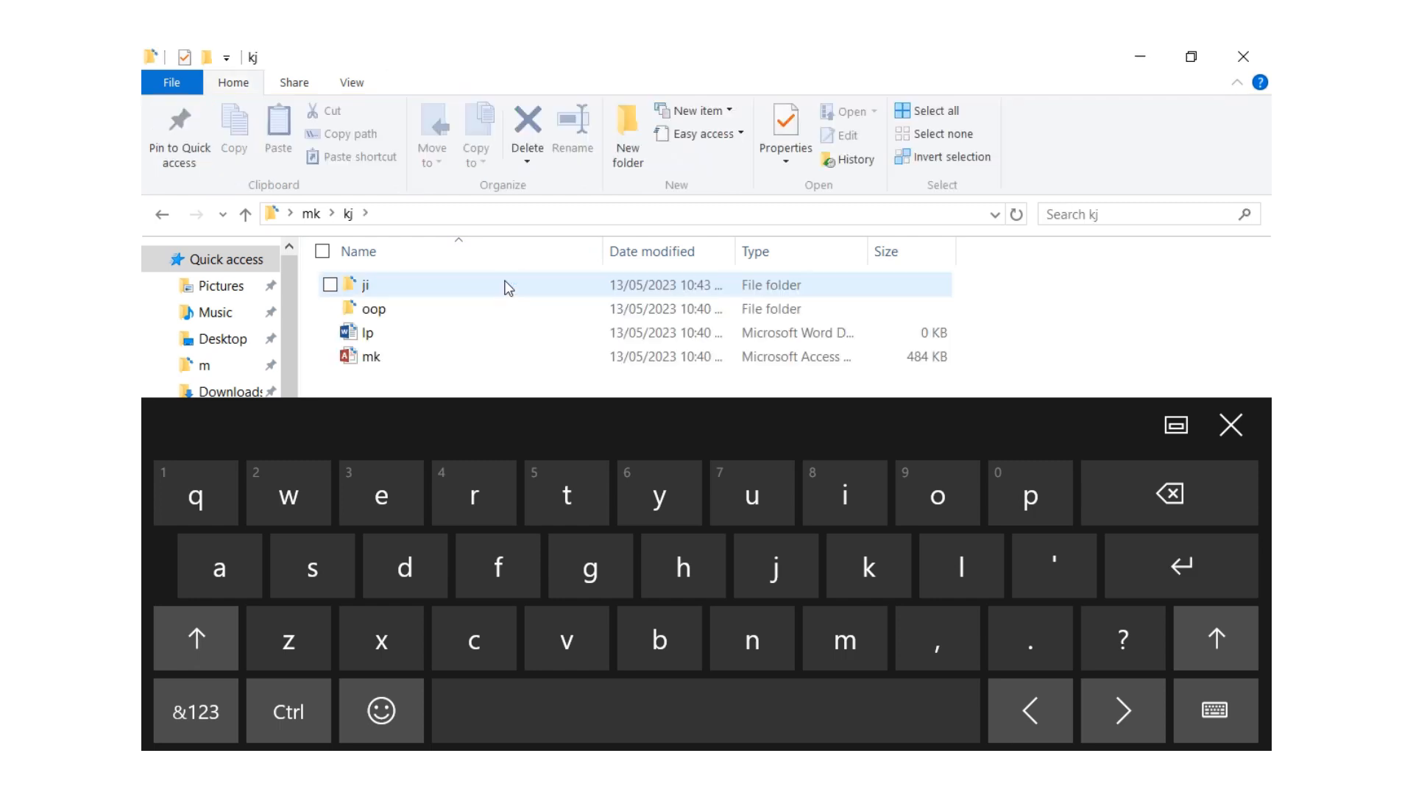
click(378, 292)
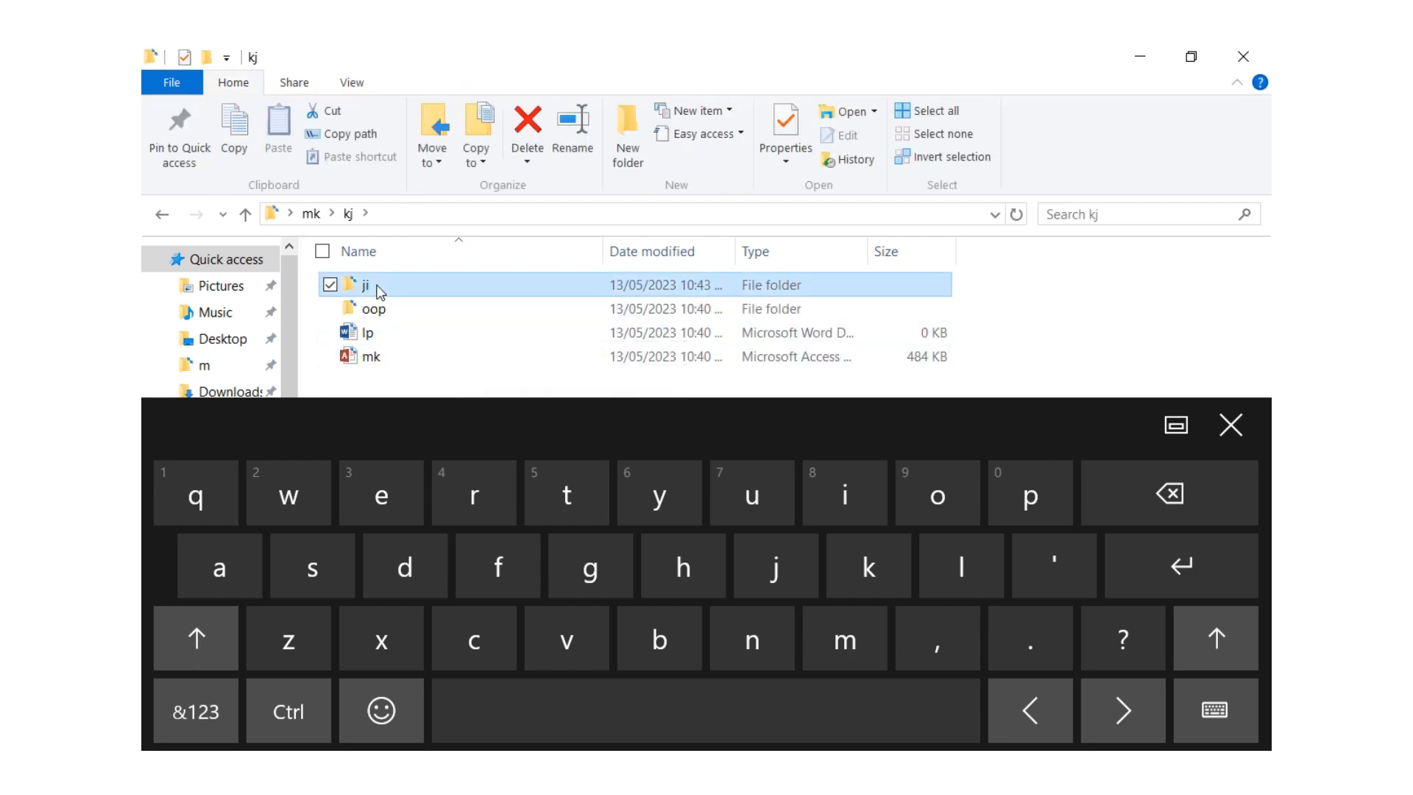
double_click(377, 288)
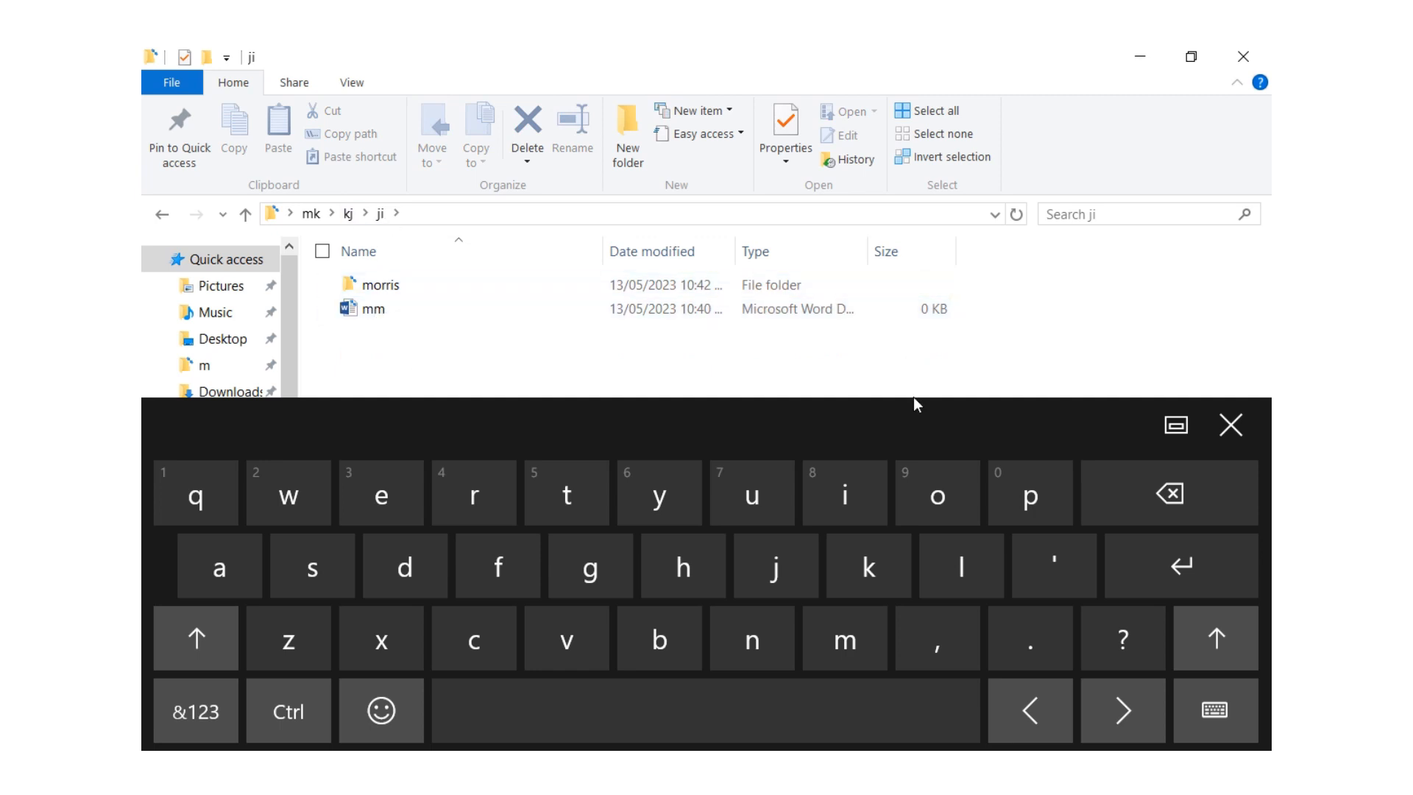
click(1227, 433)
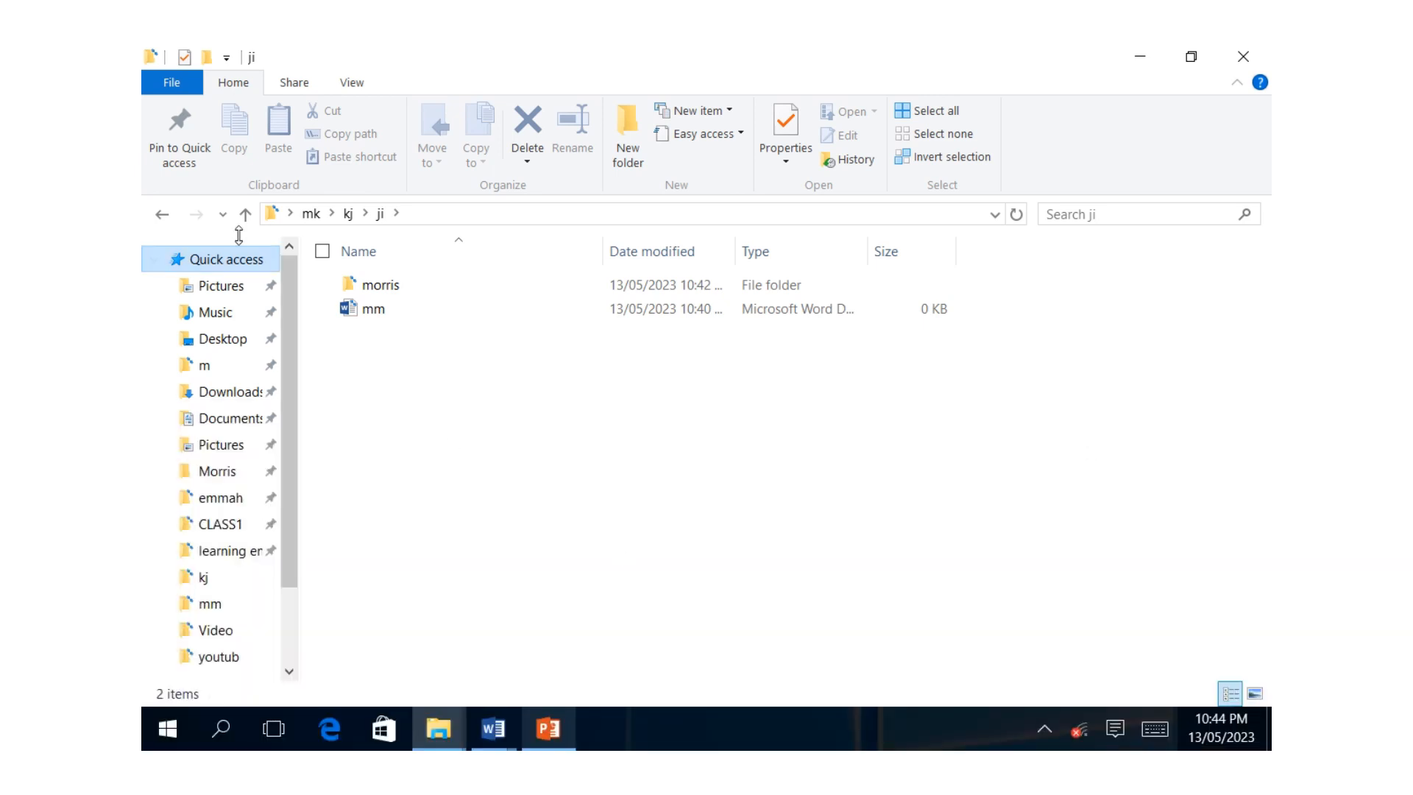
- Return to the kj folder and look through the grouping options without applying one
click(348, 214)
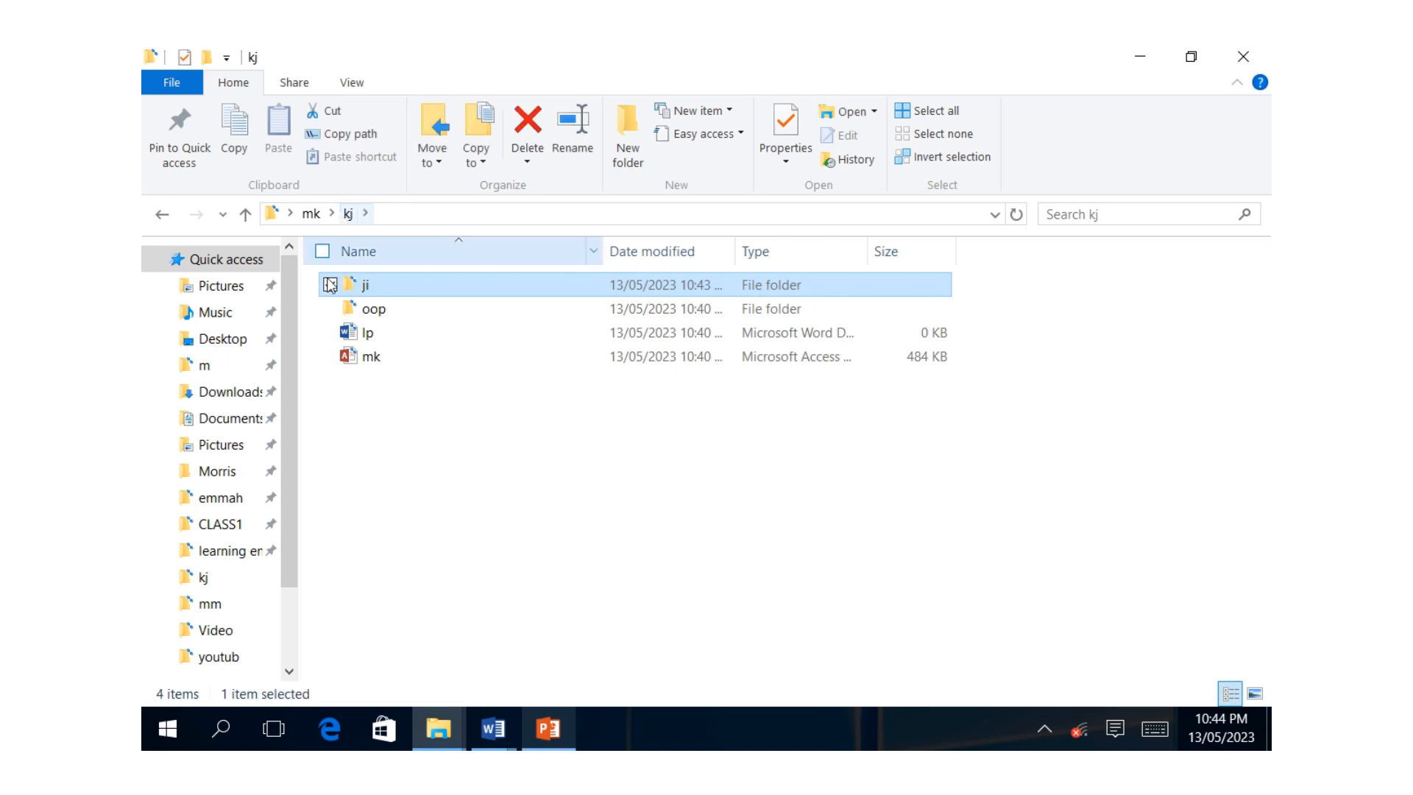
click(351, 84)
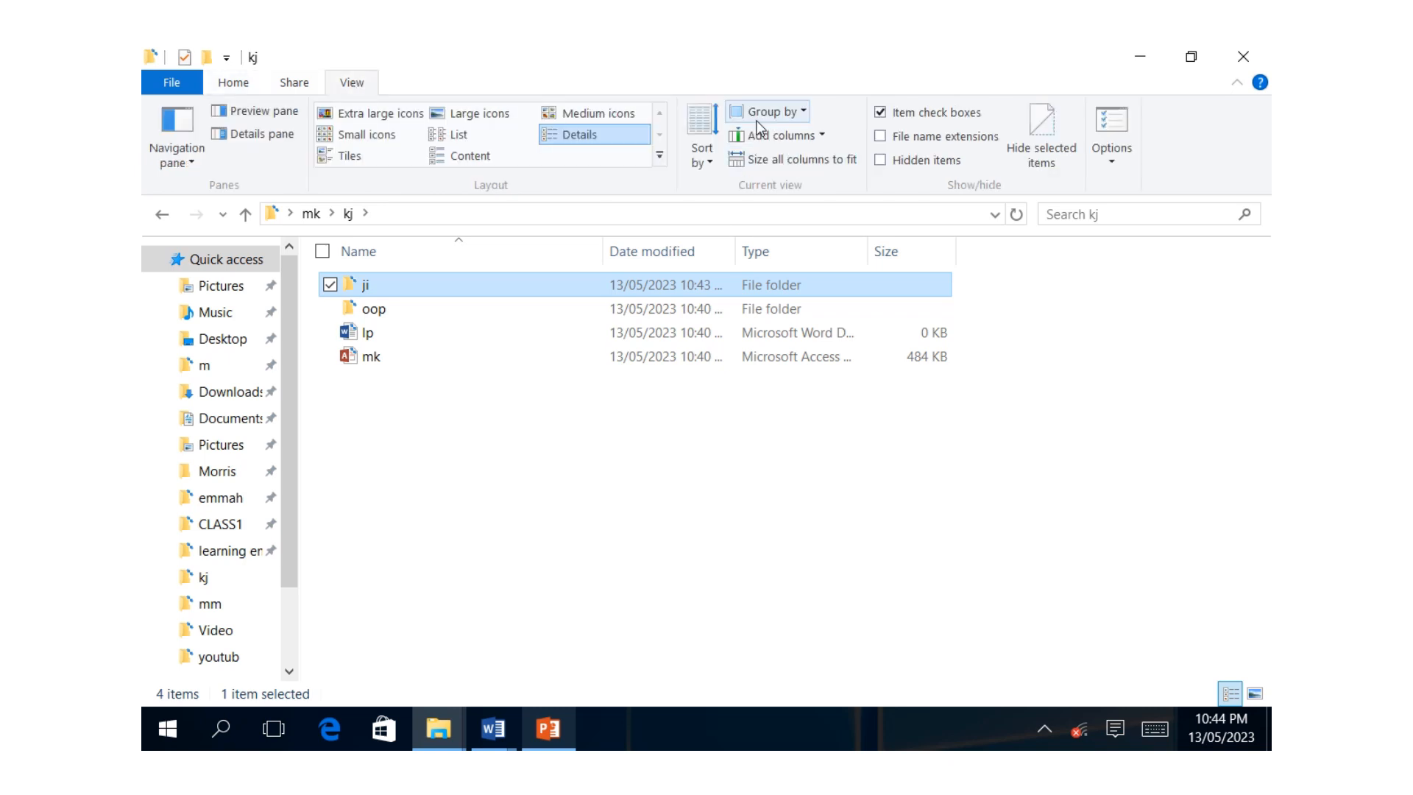
click(802, 112)
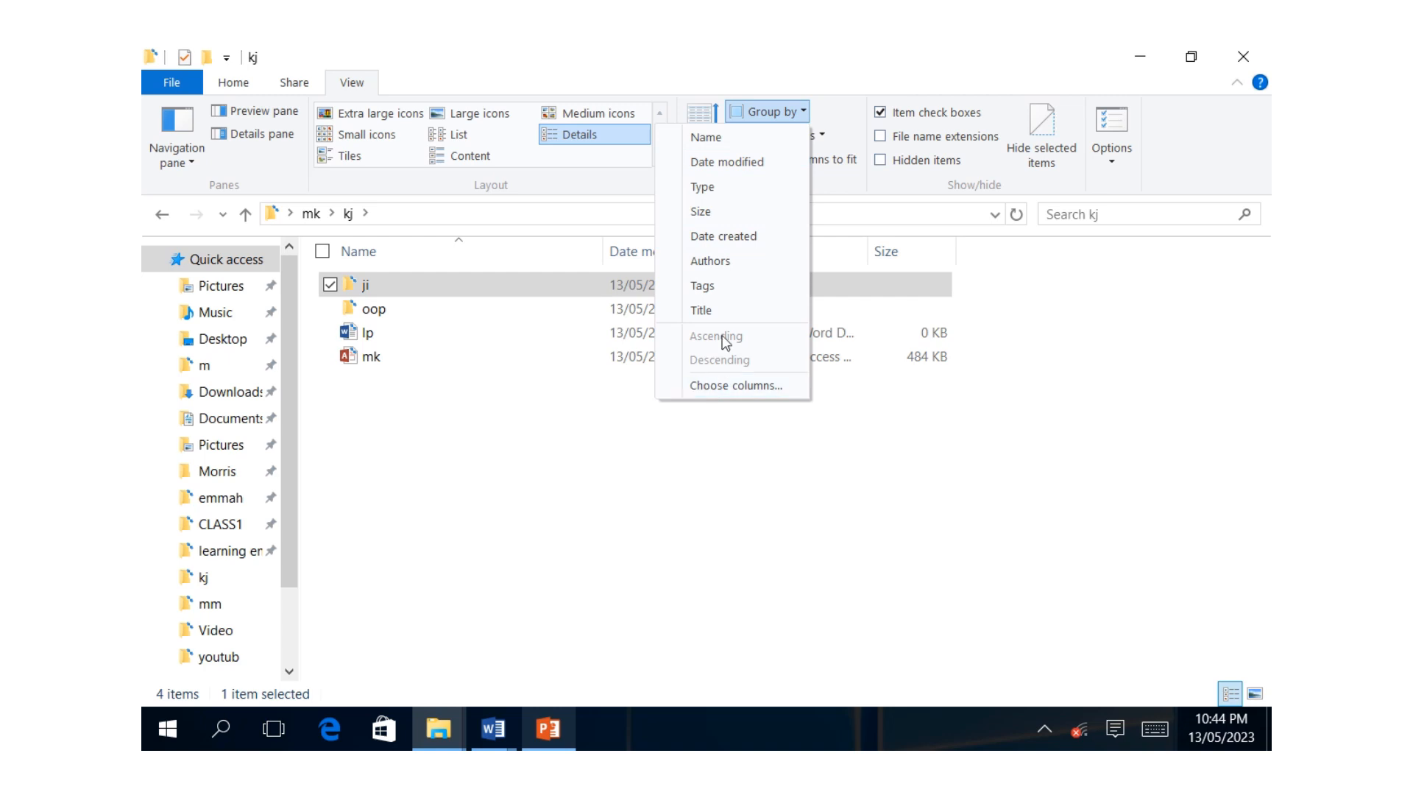
click(861, 403)
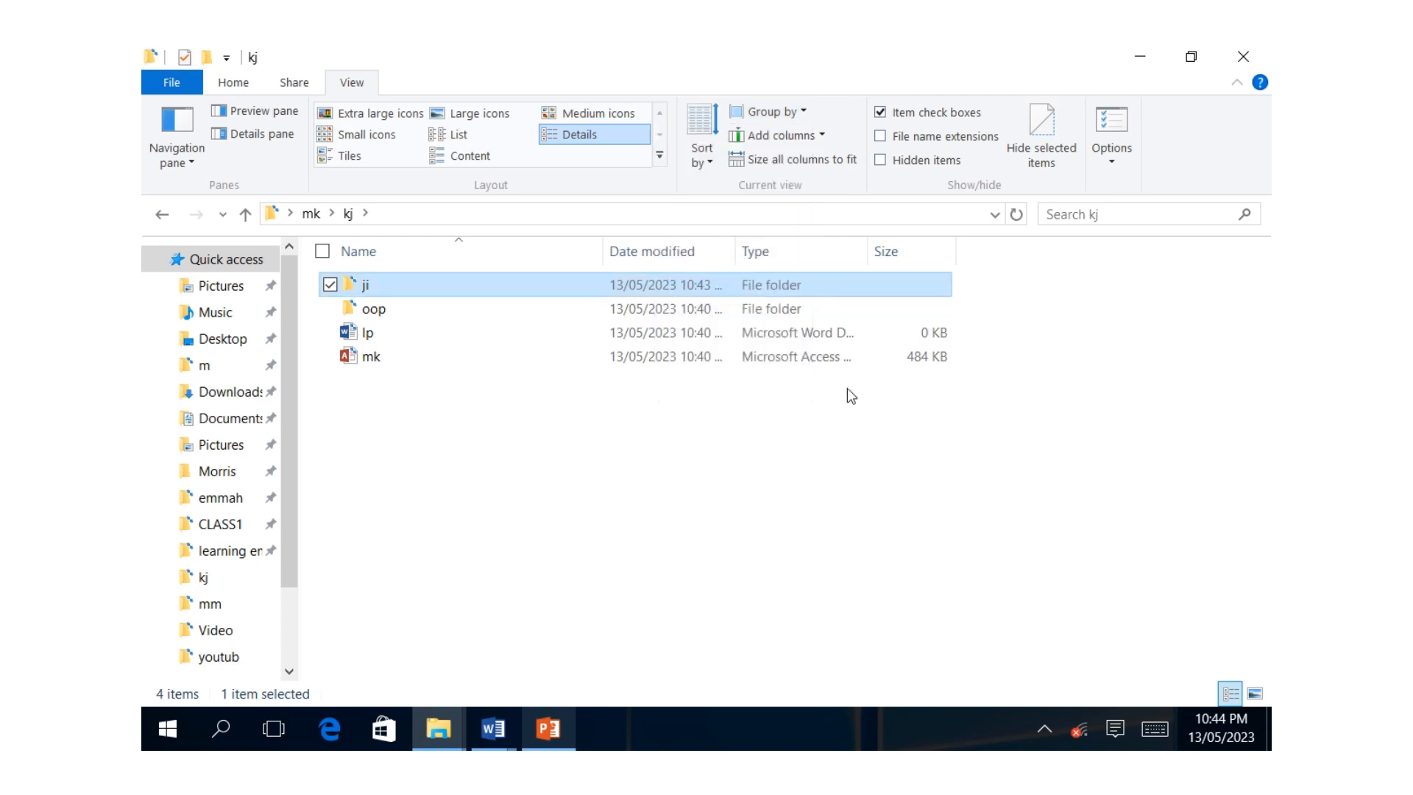
- Try the medium icons, details and list layouts in the kj folder, ending with small icons
click(588, 112)
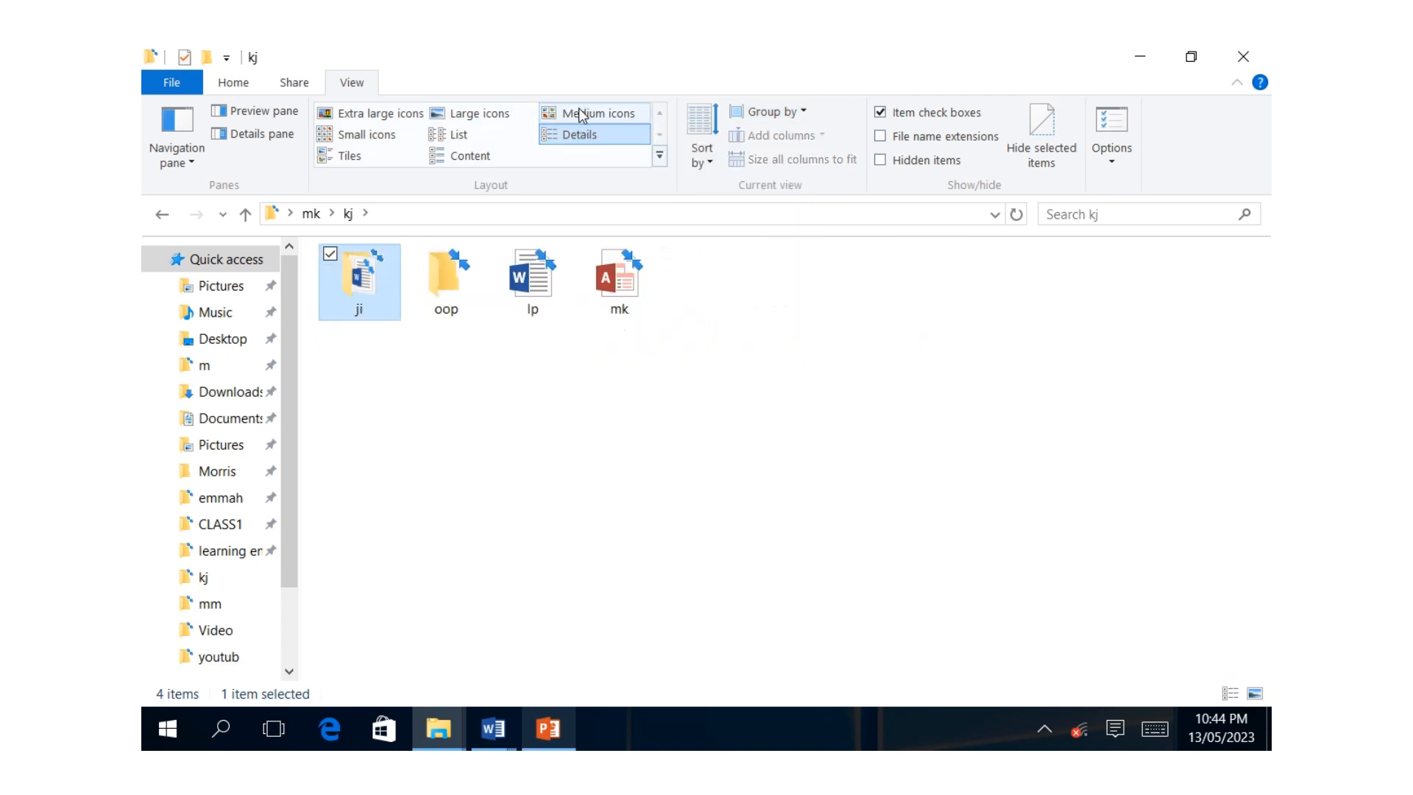
click(552, 133)
click(471, 135)
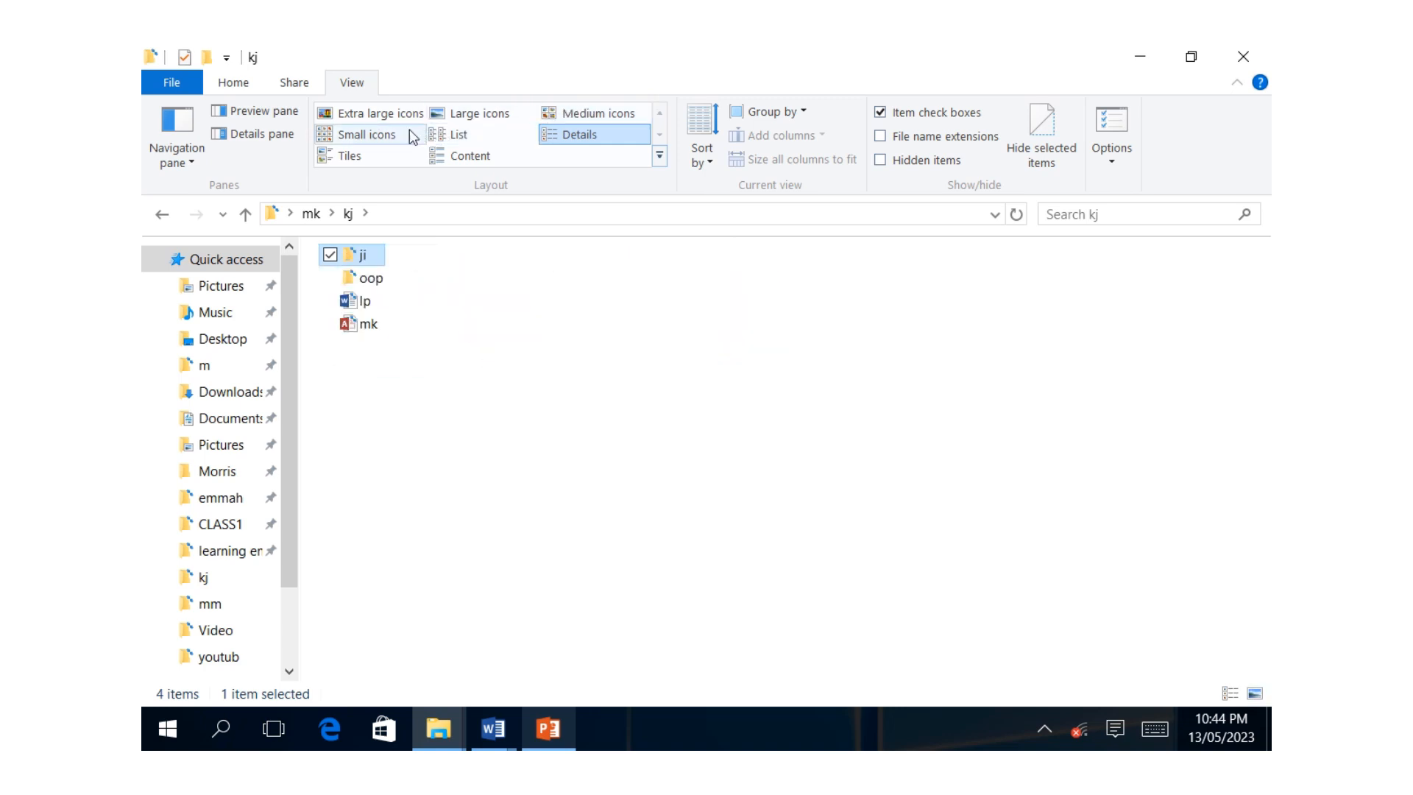
click(368, 137)
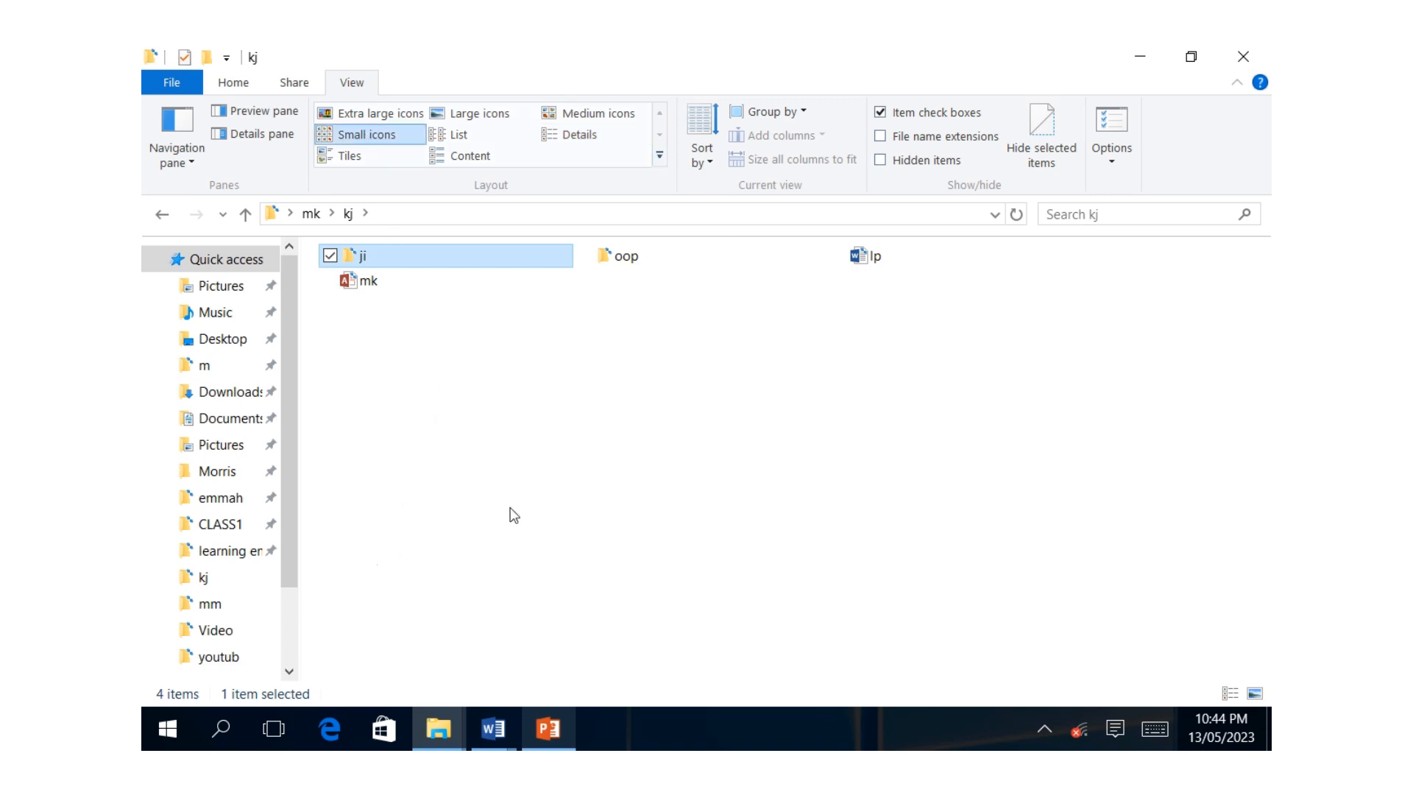
- Close the kj folder window and open Command Prompt
click(1261, 51)
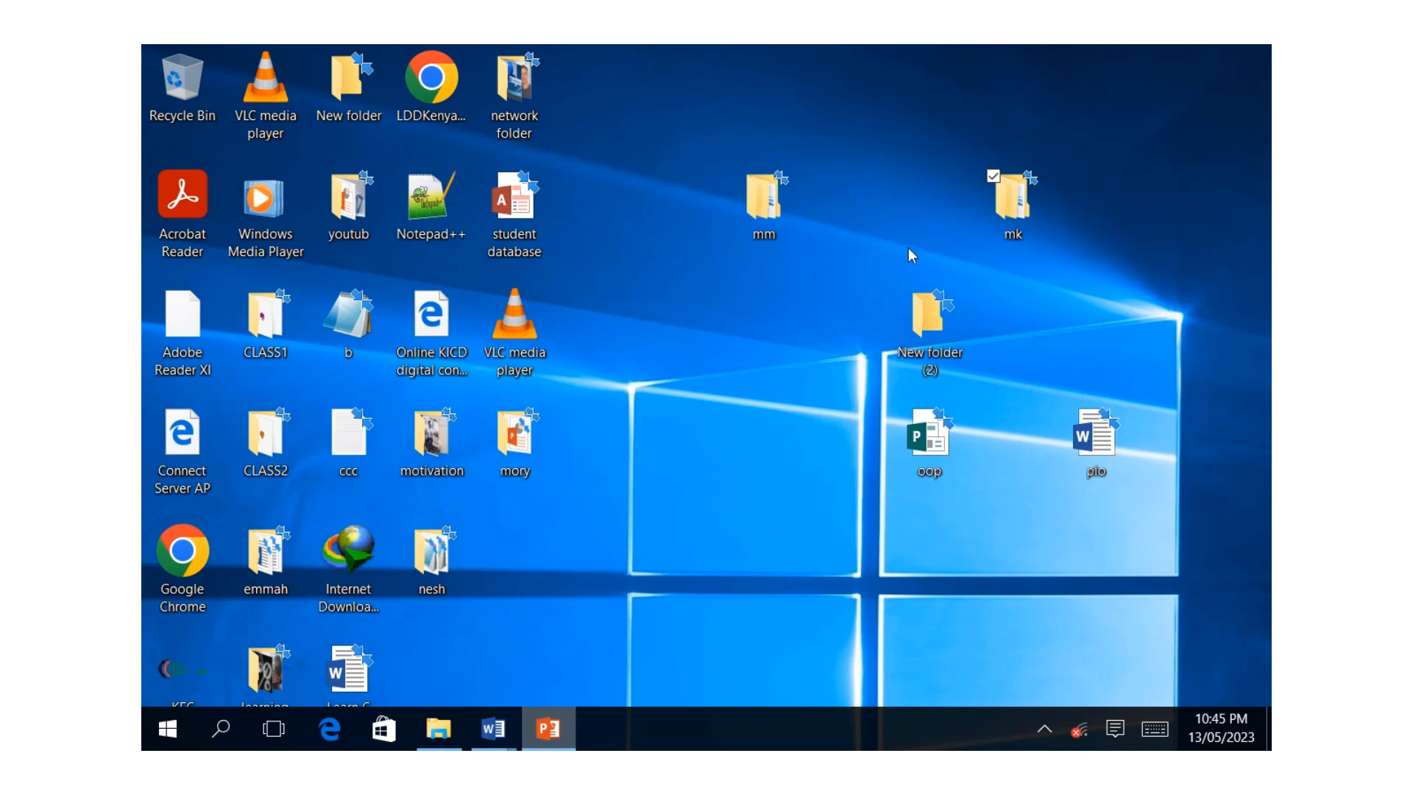
right_click(169, 727)
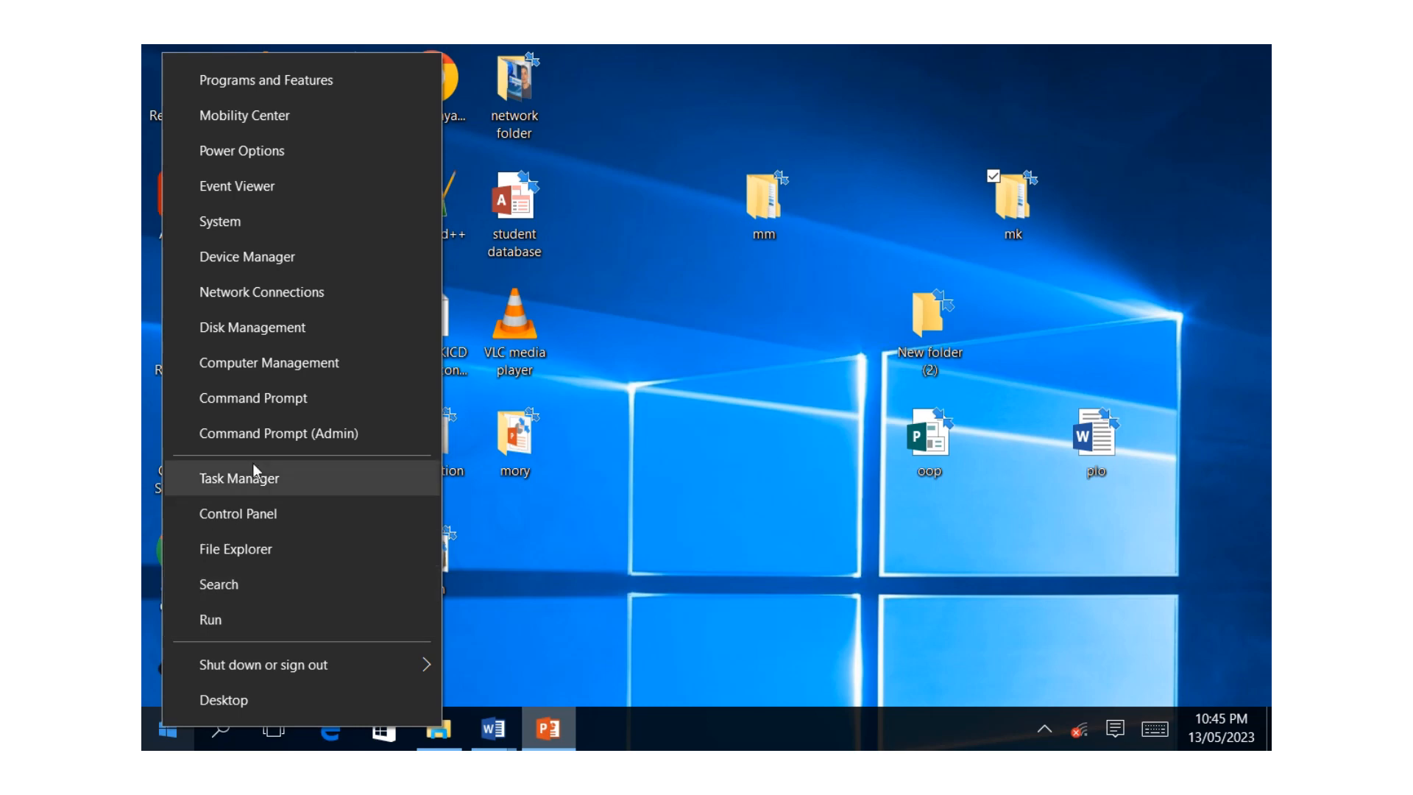
click(259, 395)
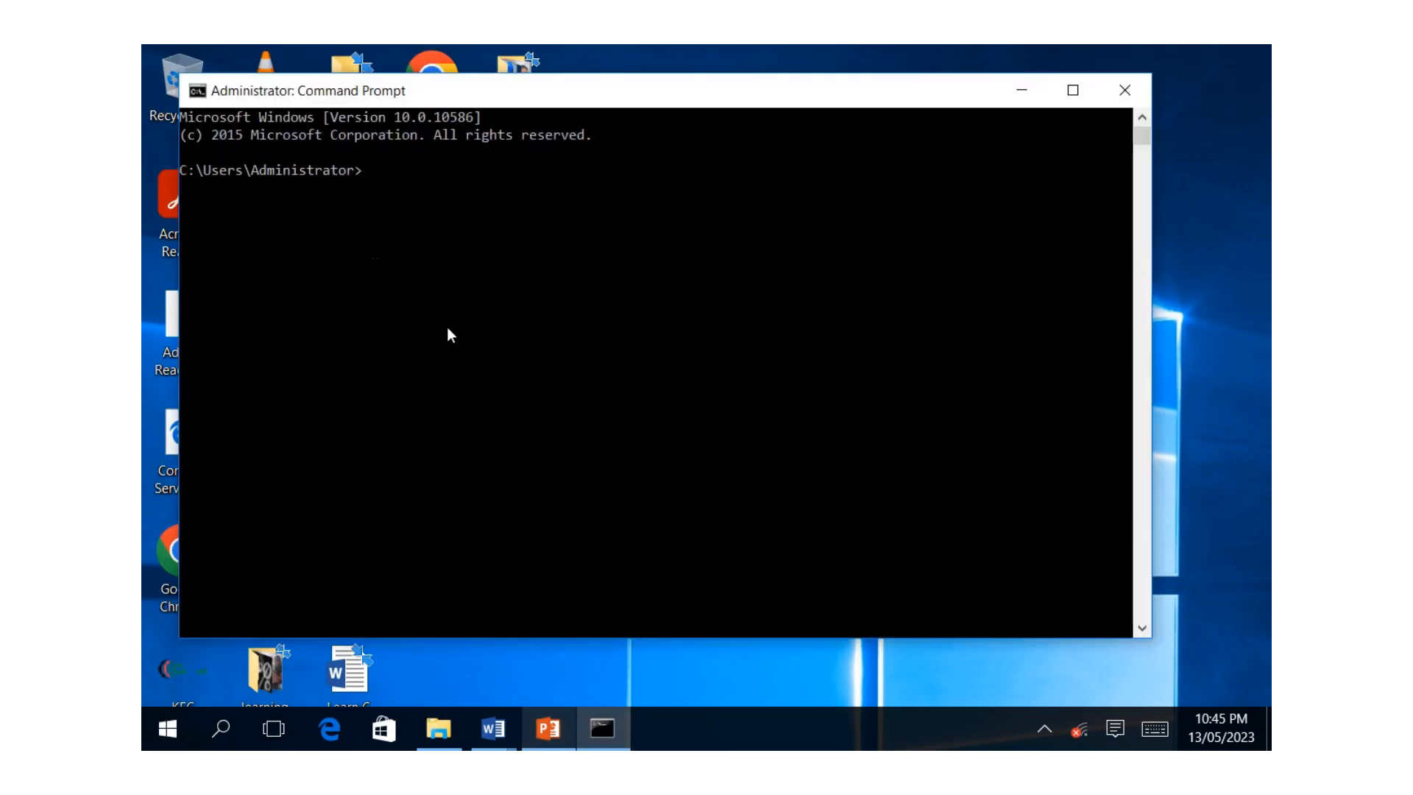
- Change the Command Prompt directory to the desktop with cd desktop, using the on-screen keyboard
click(1155, 729)
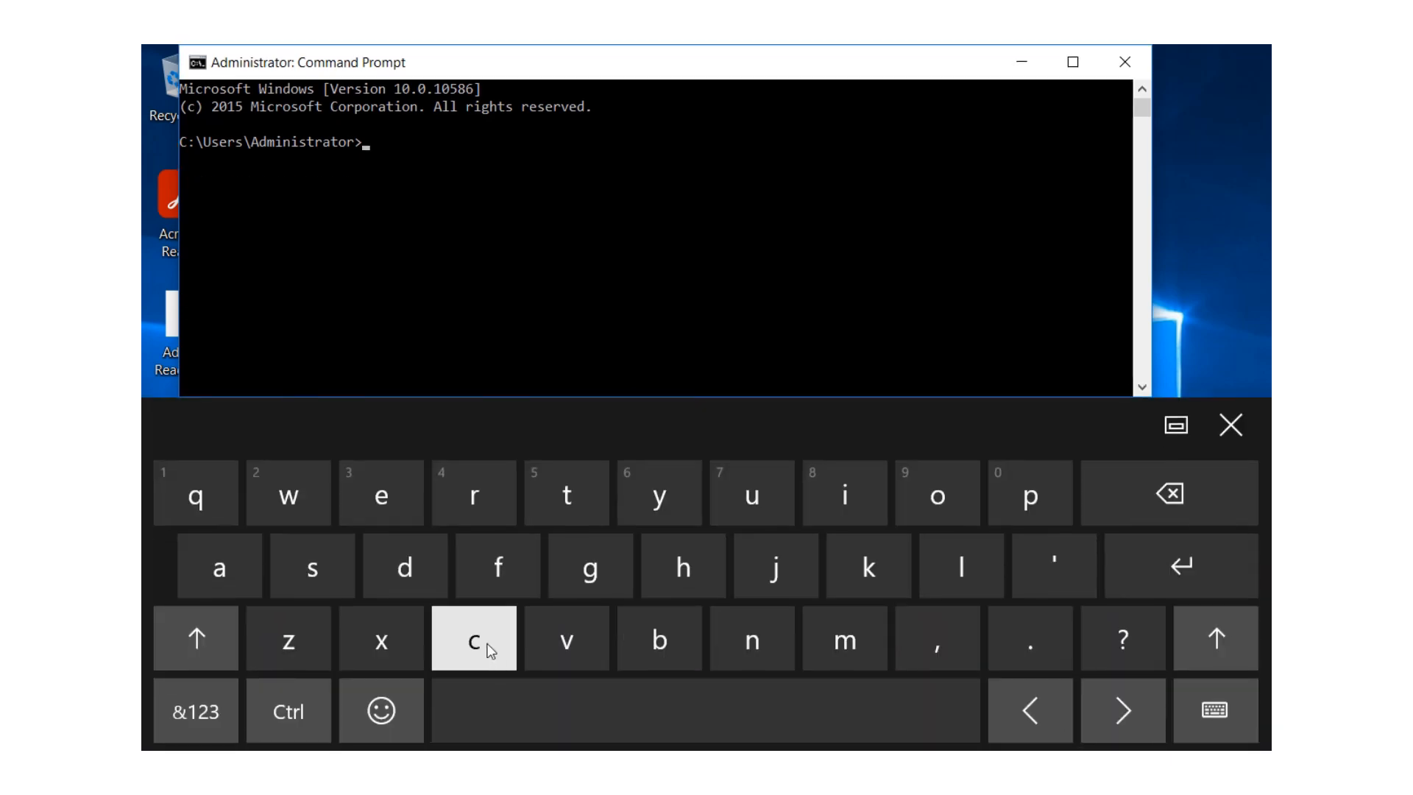
click(481, 640)
click(422, 577)
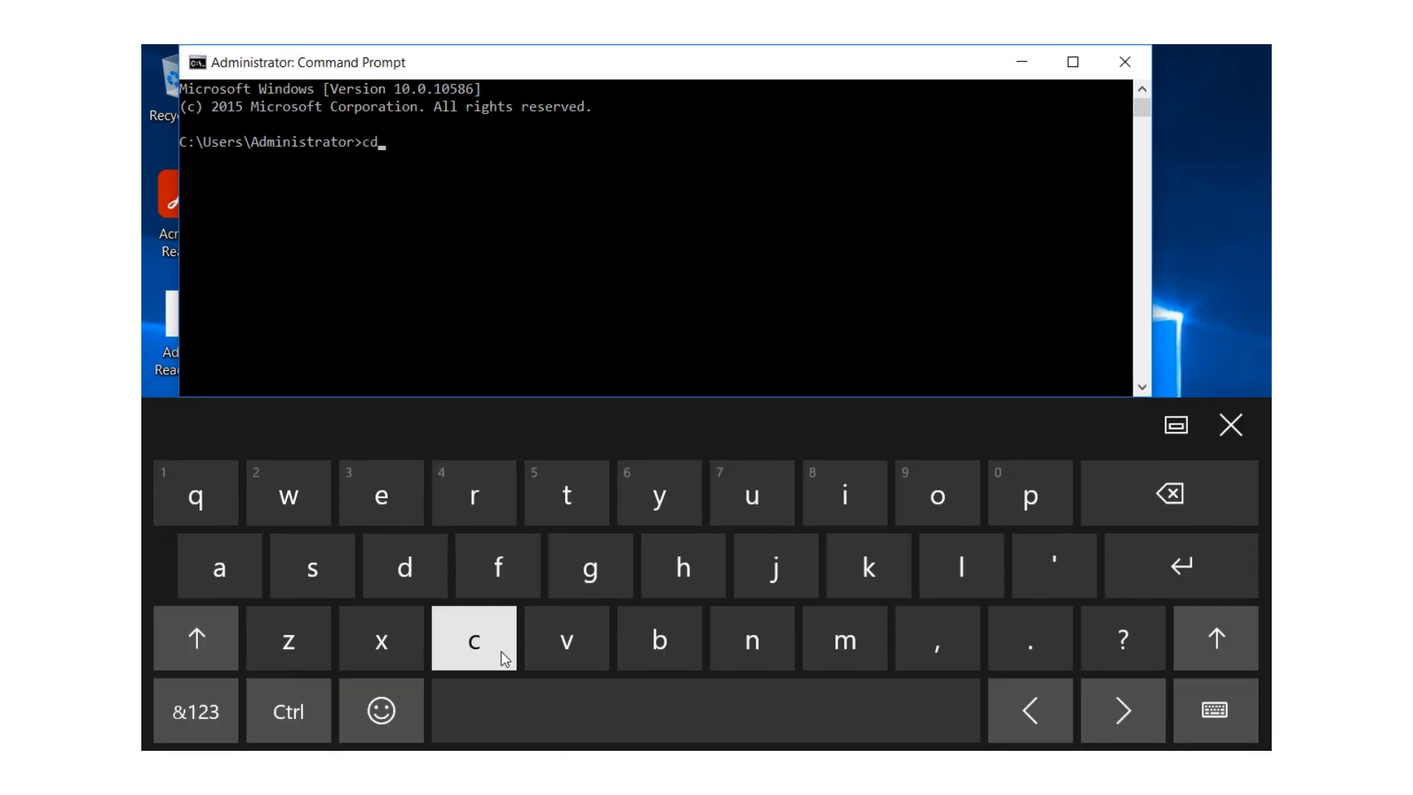
click(581, 704)
click(402, 565)
click(380, 494)
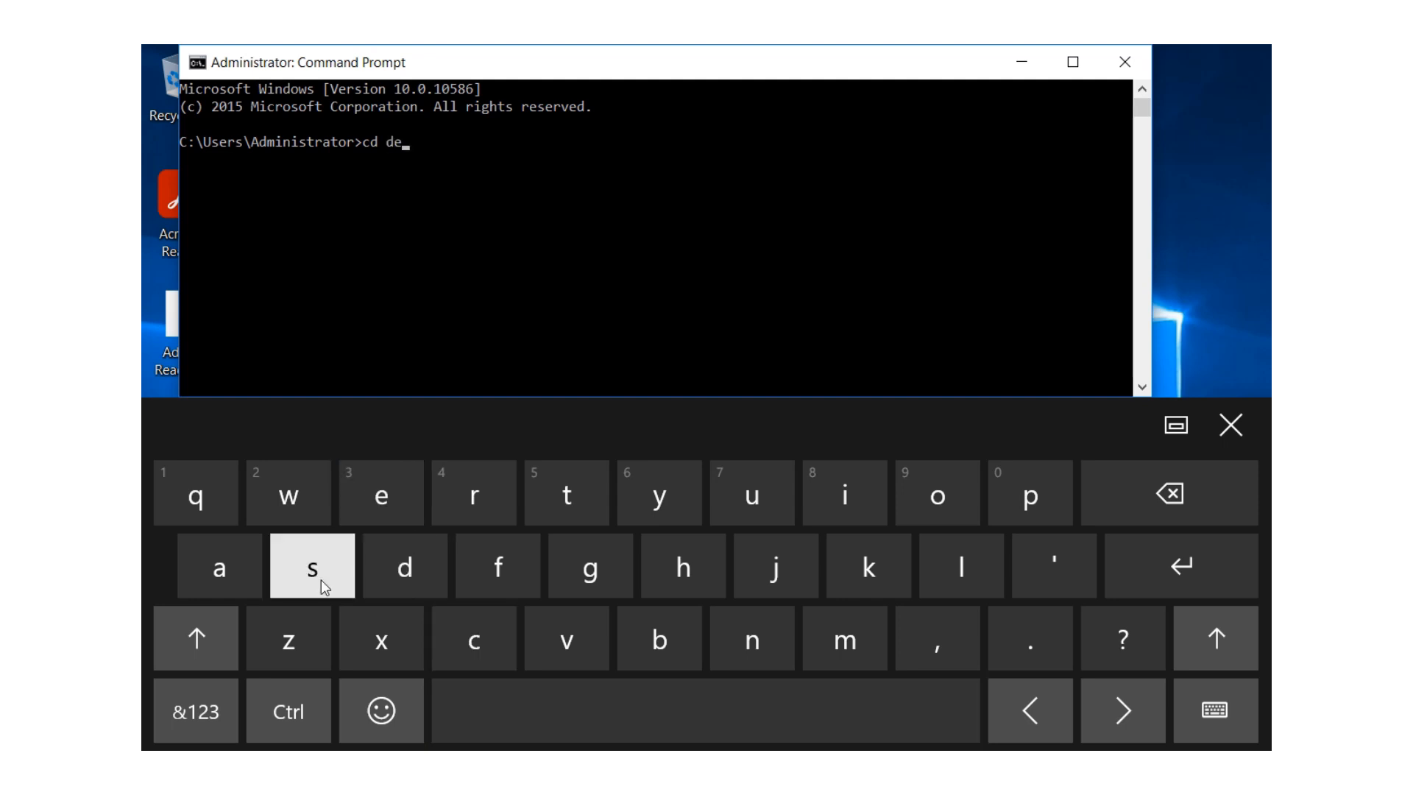
click(320, 577)
click(867, 579)
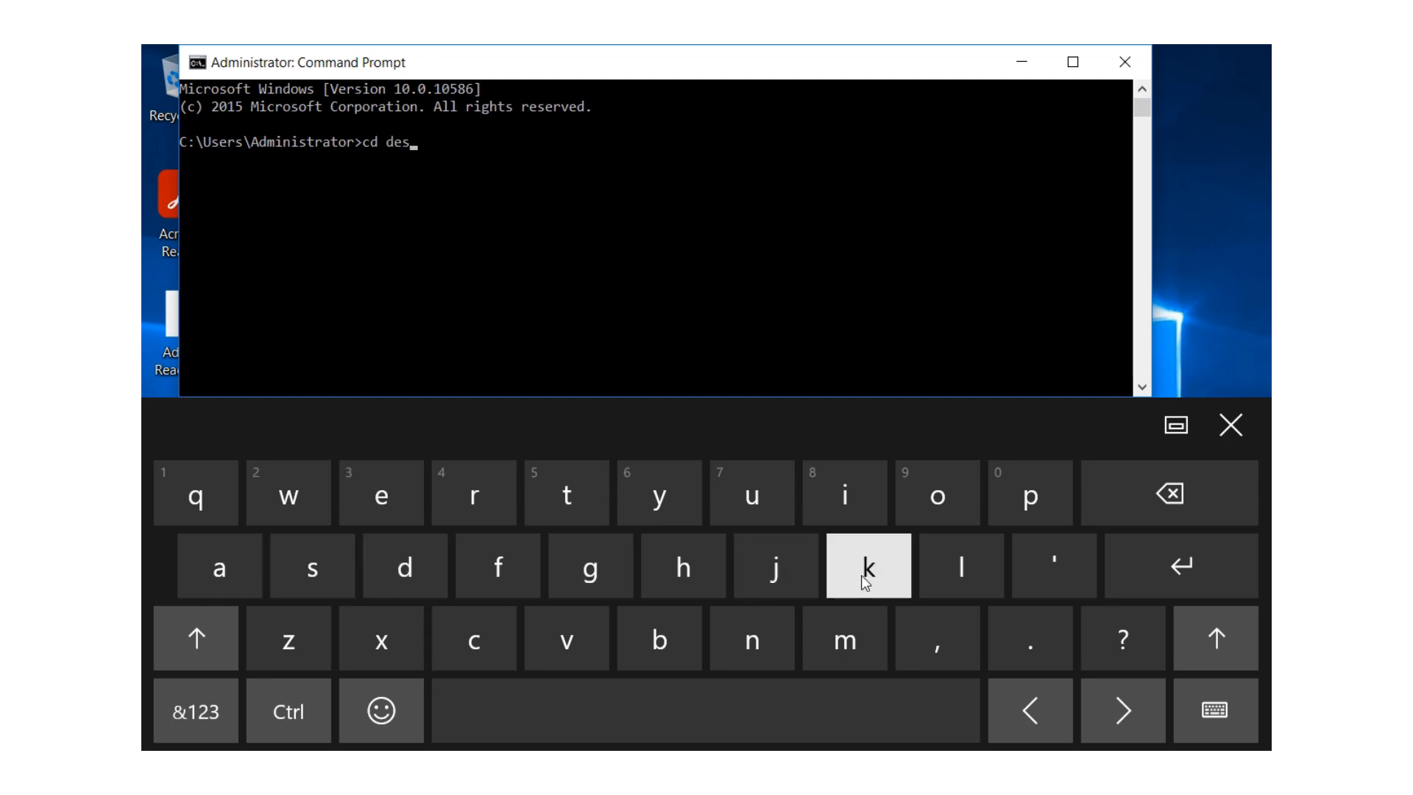
click(574, 496)
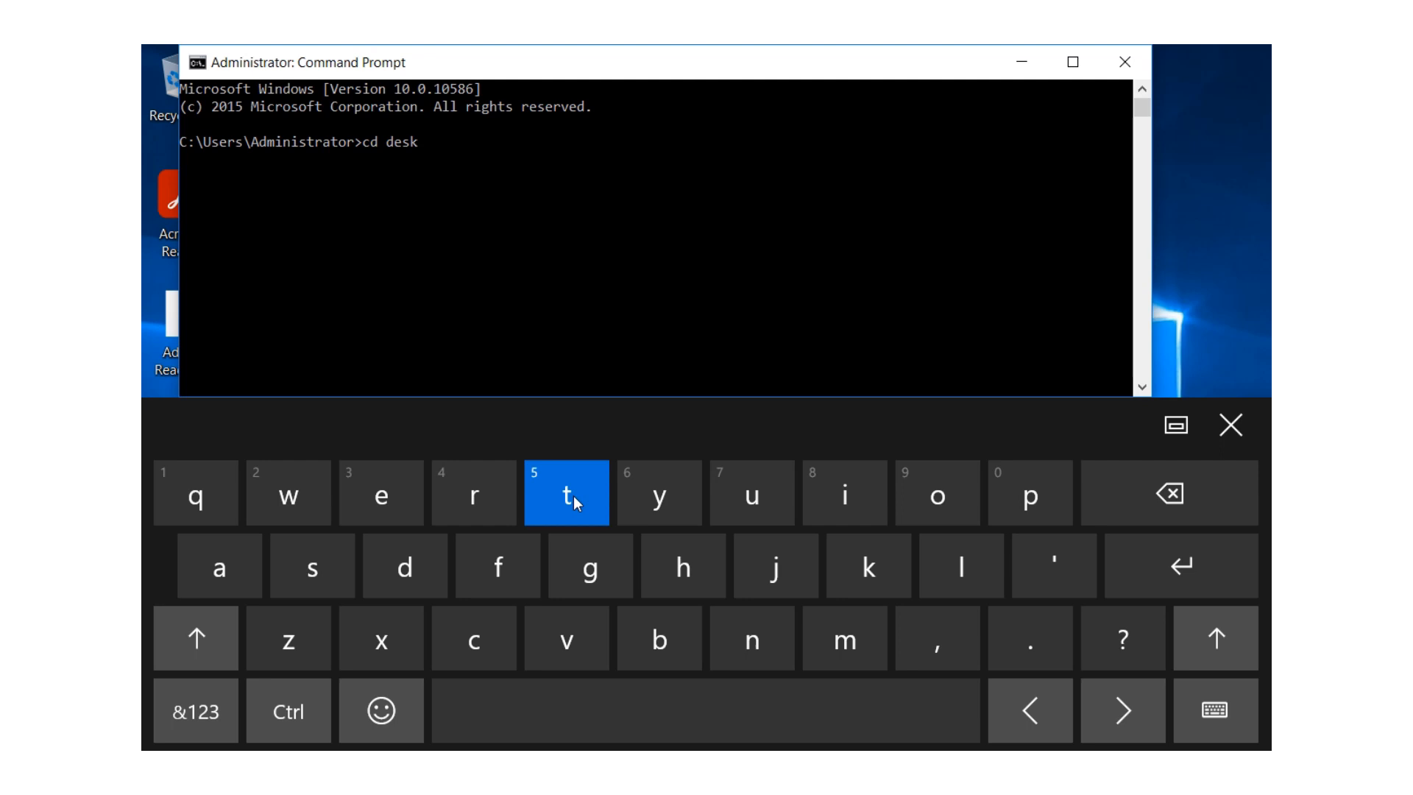
click(919, 515)
click(1030, 500)
click(1181, 565)
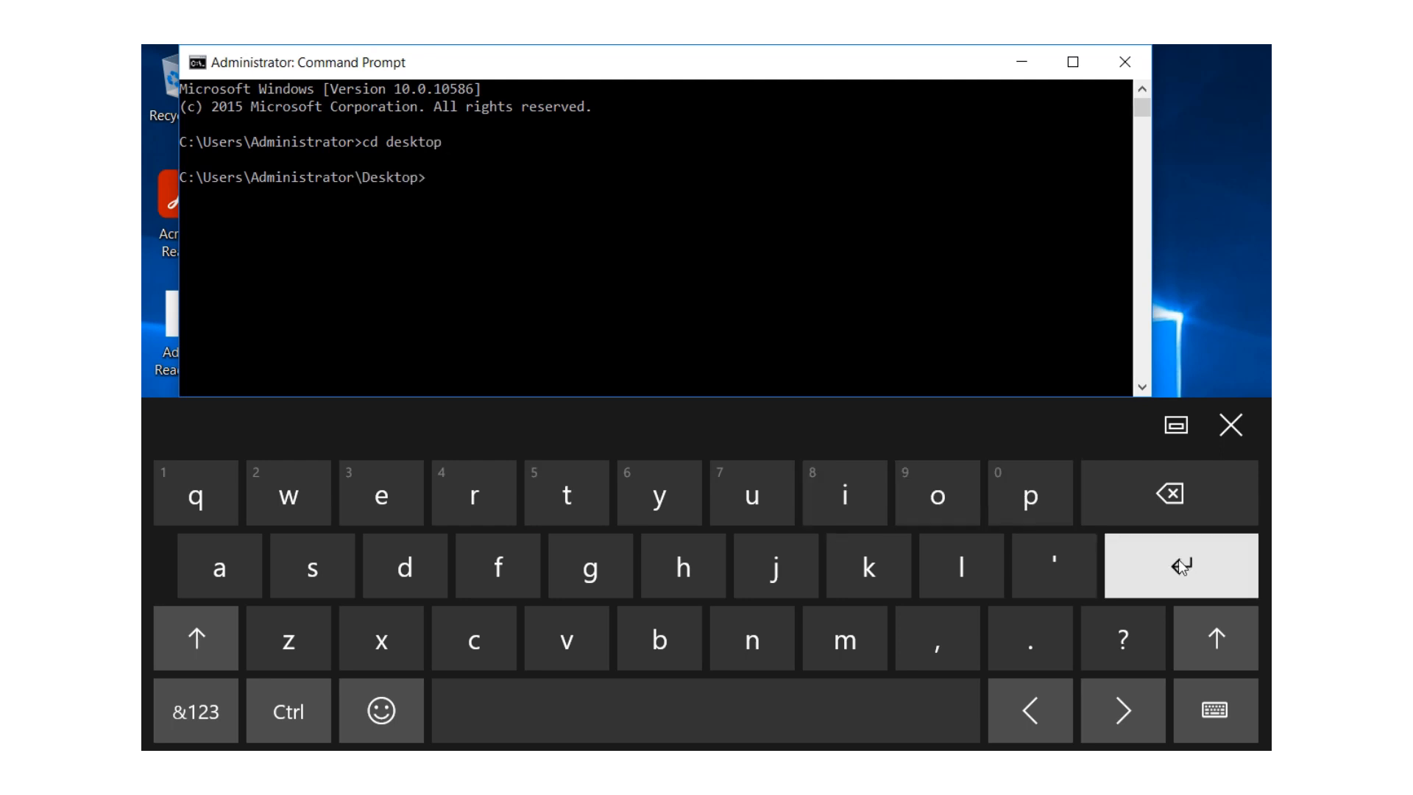
- Try to run the mkdir command in the Desktop directory without a folder name
click(666, 724)
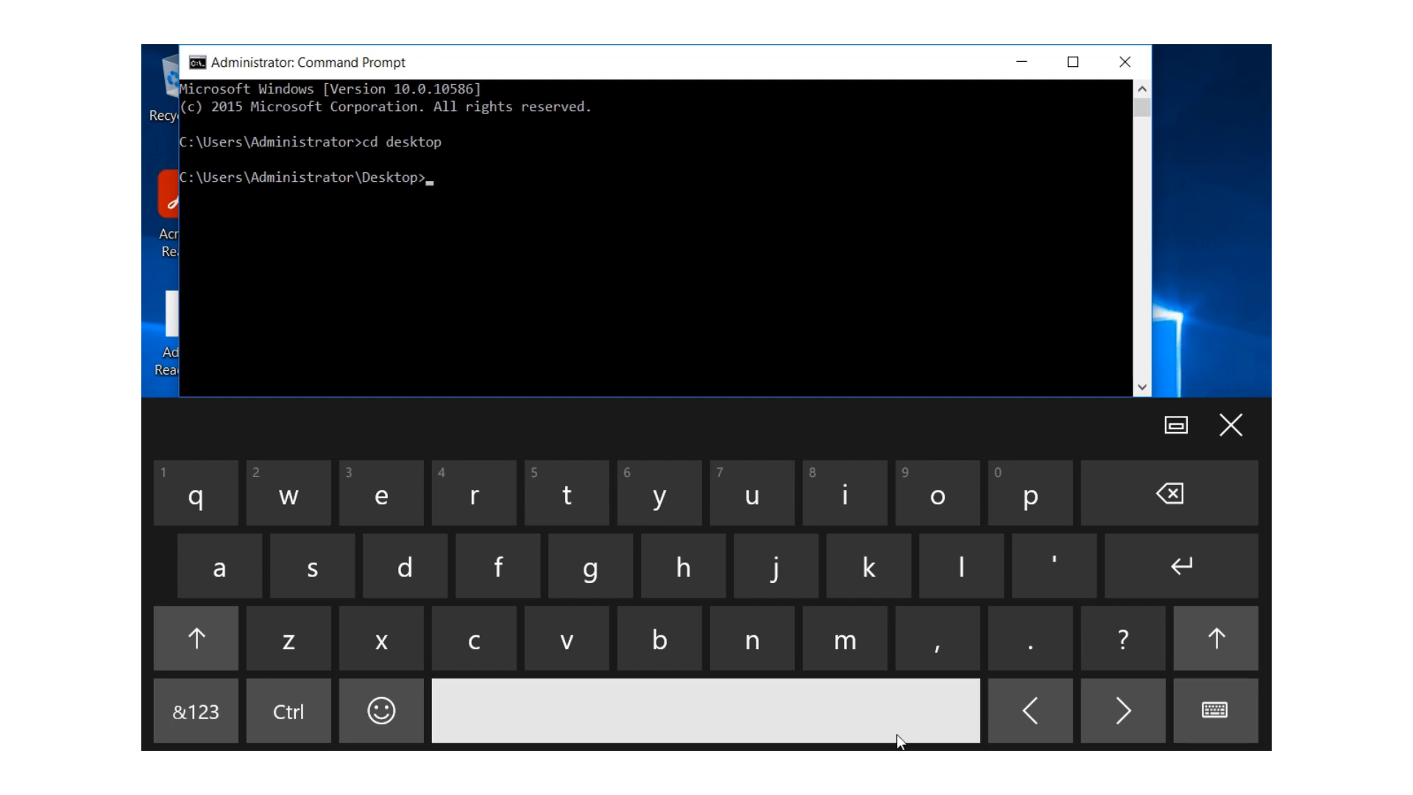
click(834, 653)
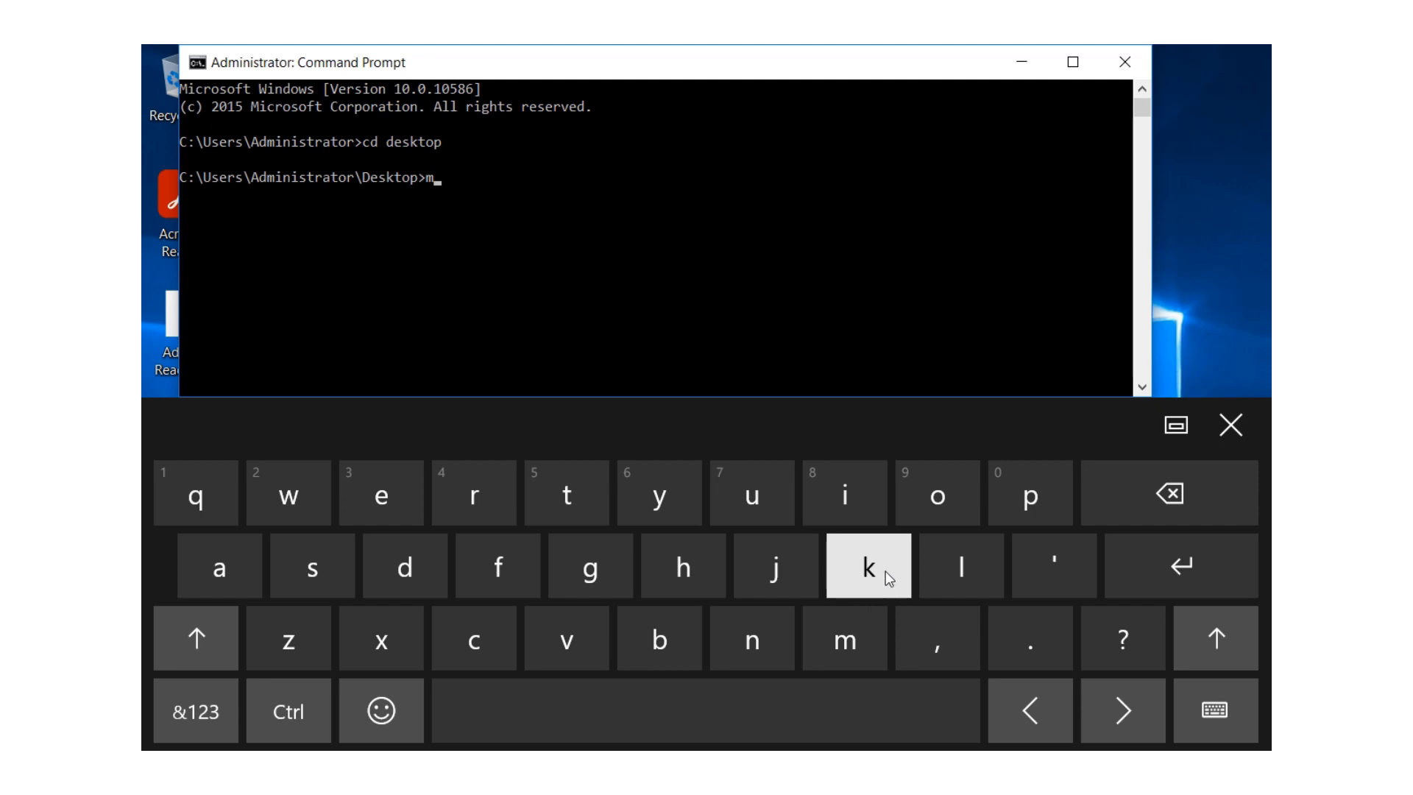
click(883, 576)
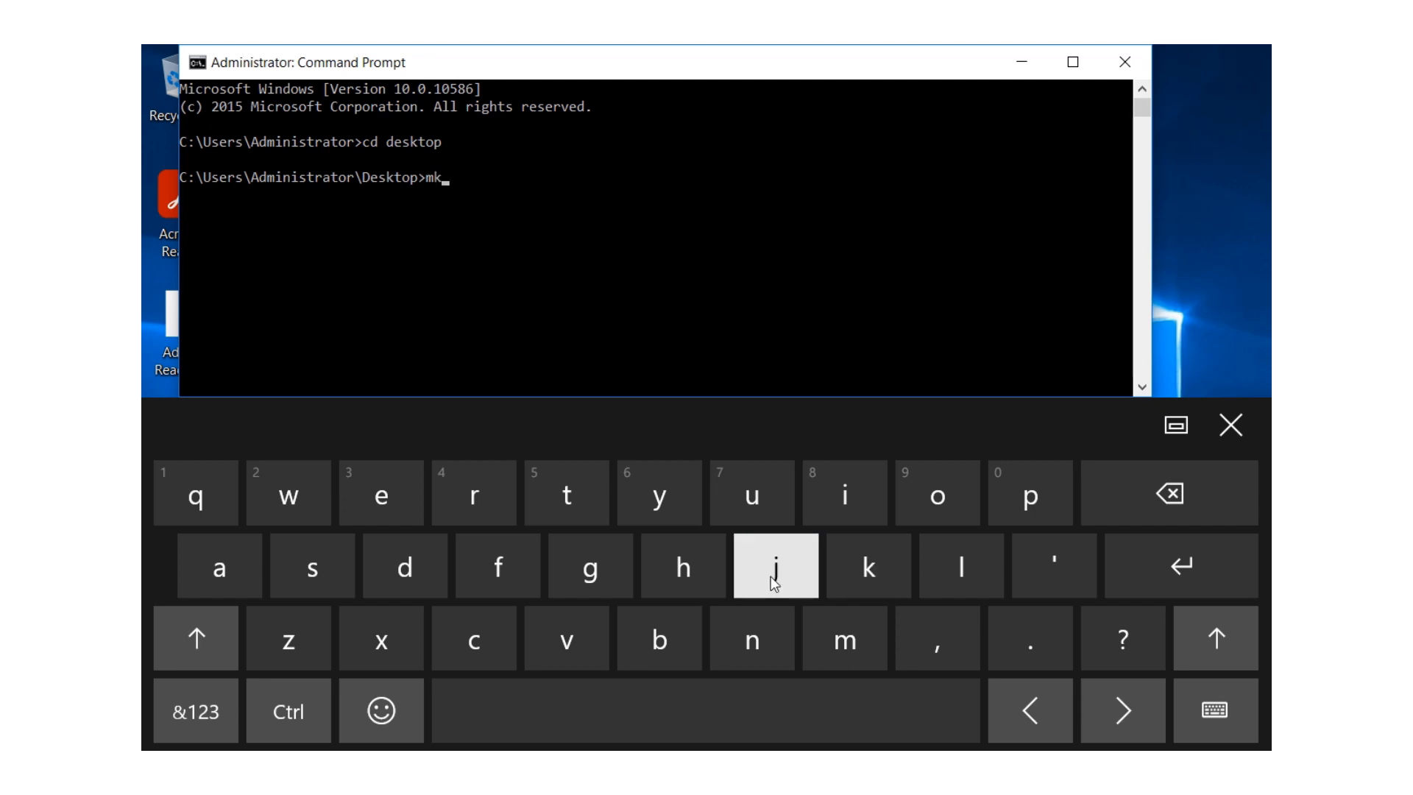
click(409, 572)
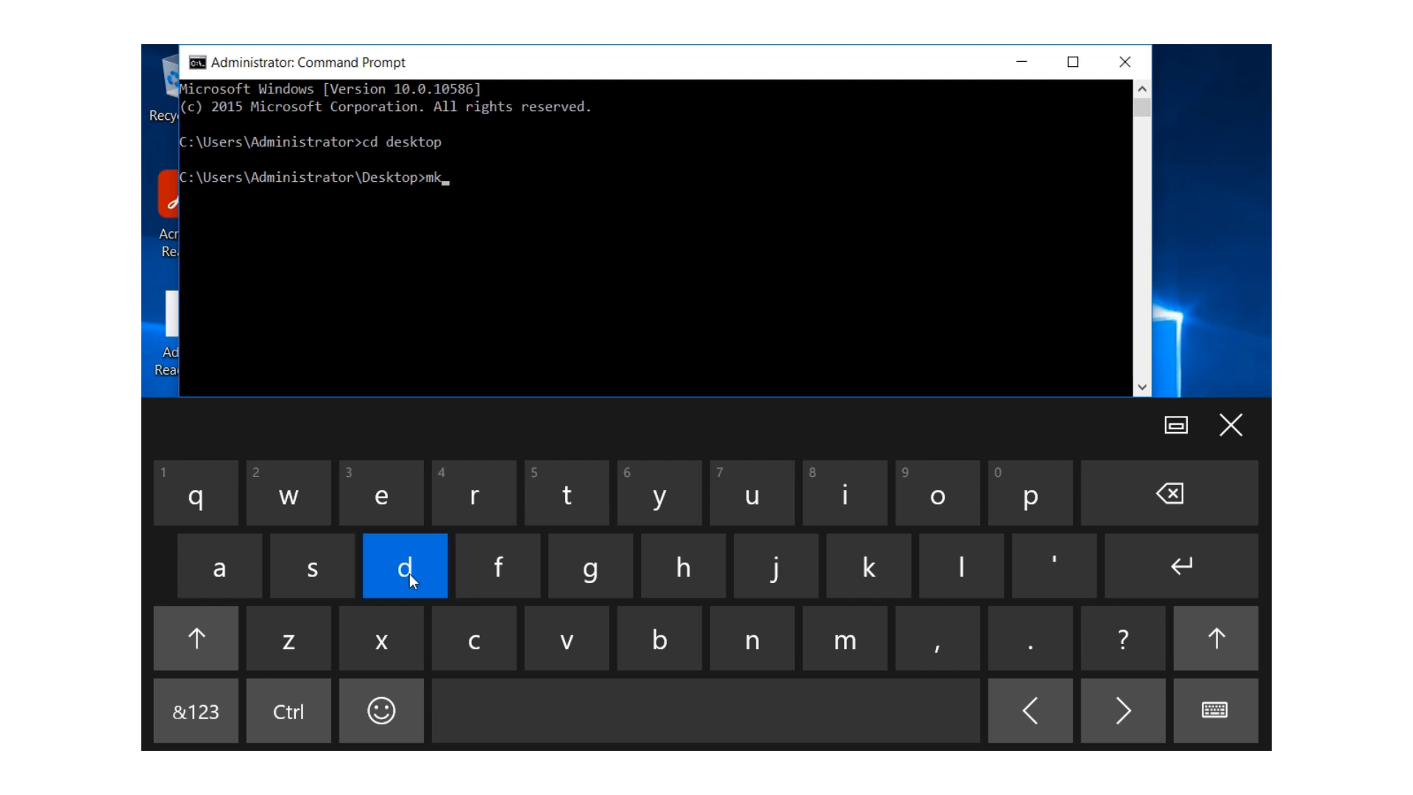
click(831, 511)
click(495, 505)
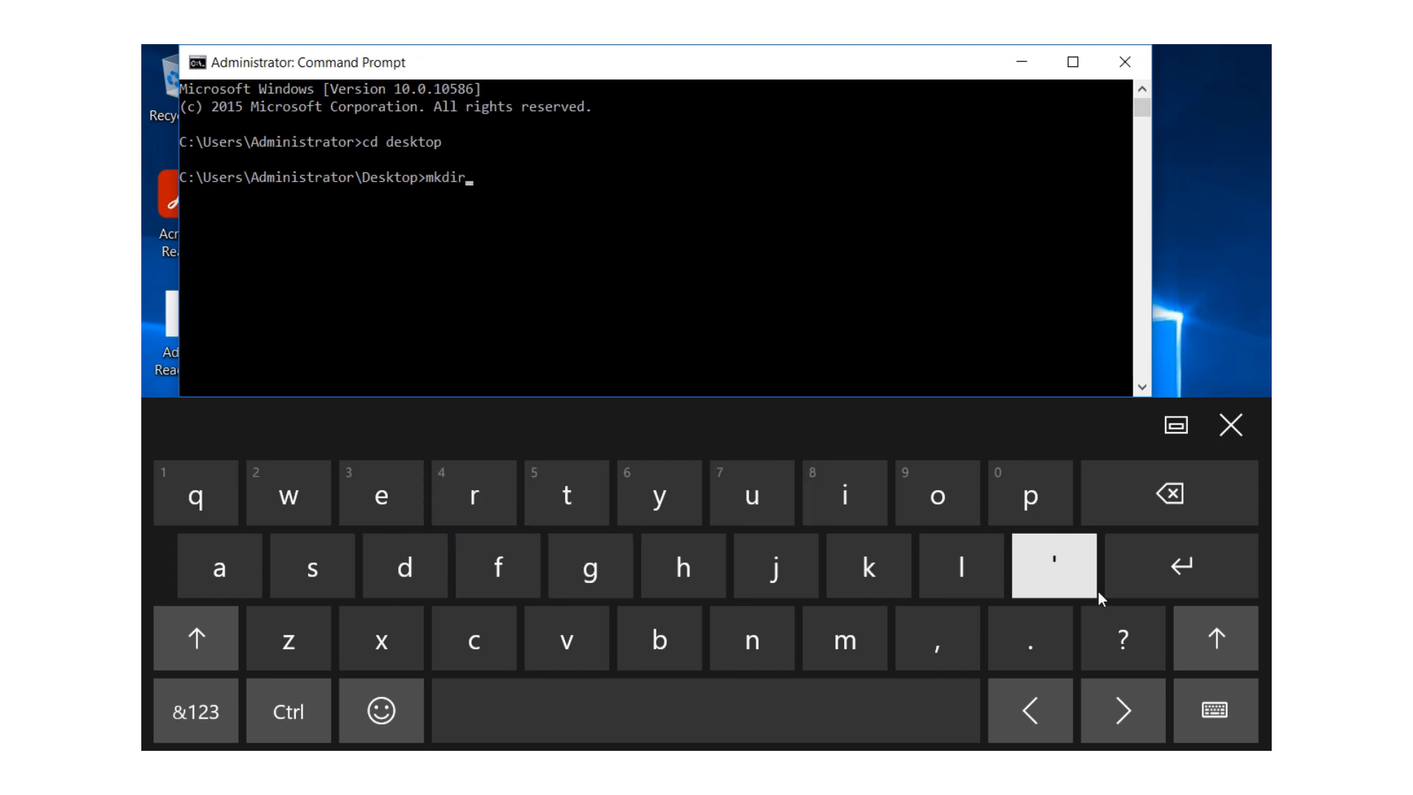
click(1170, 579)
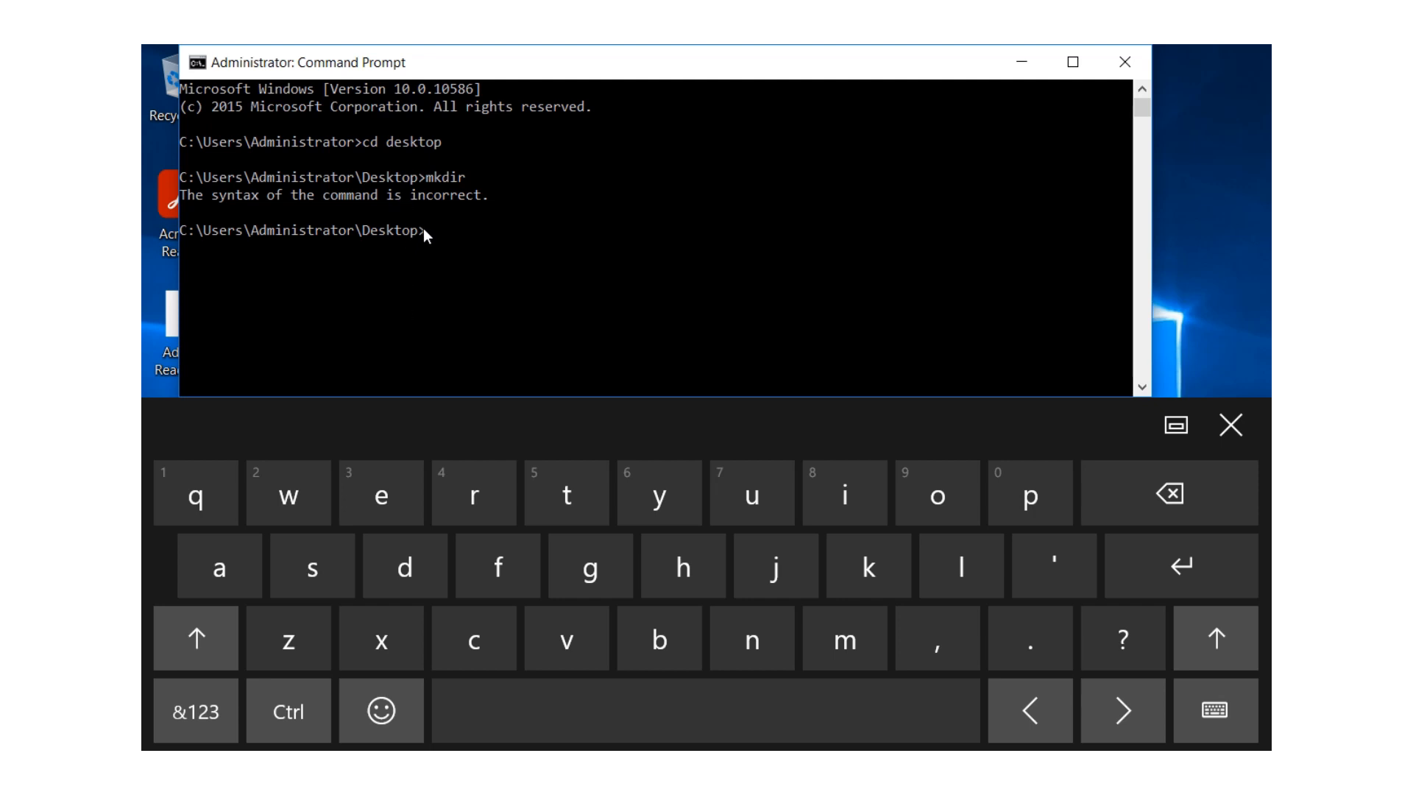
- Try the mkdir command once more on its own at the Desktop prompt
click(840, 641)
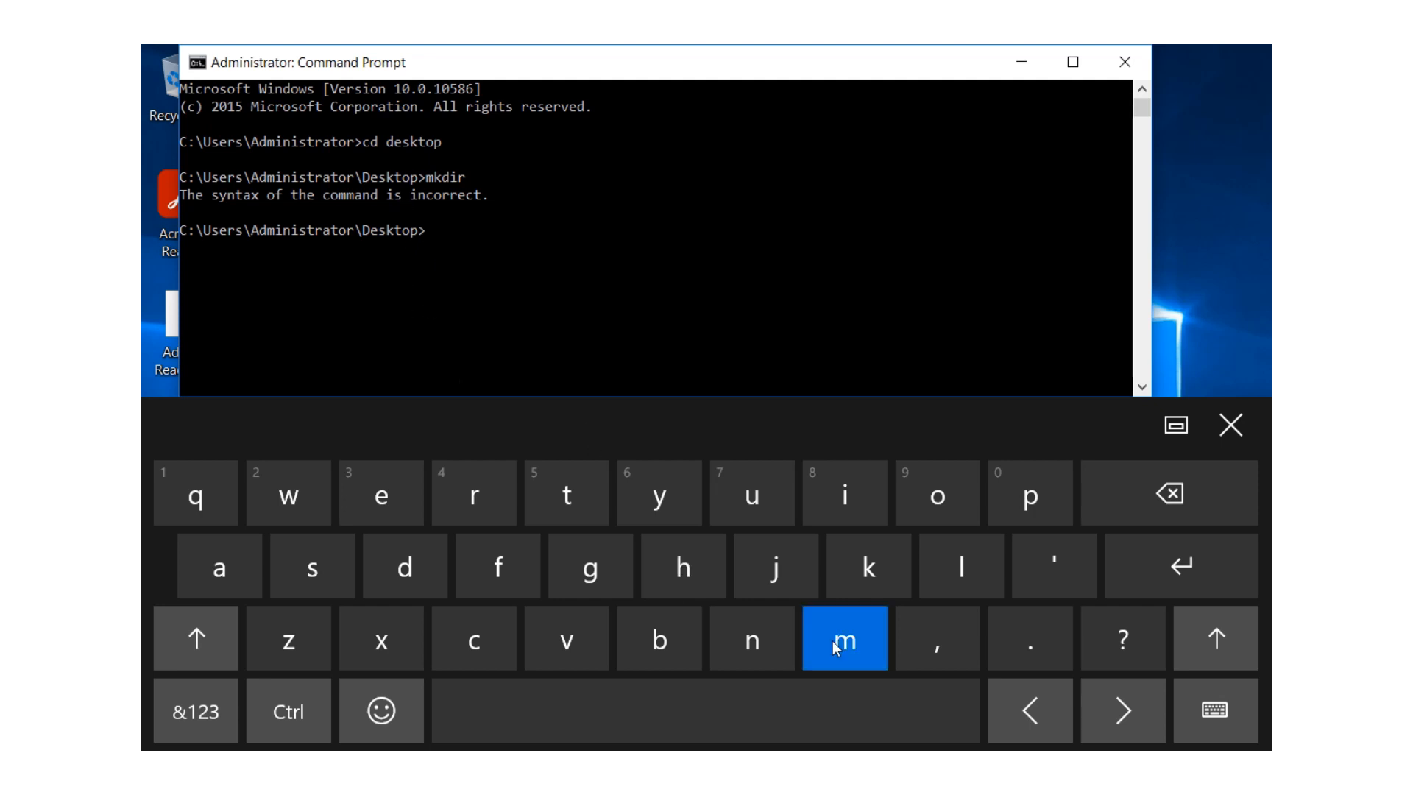
click(868, 577)
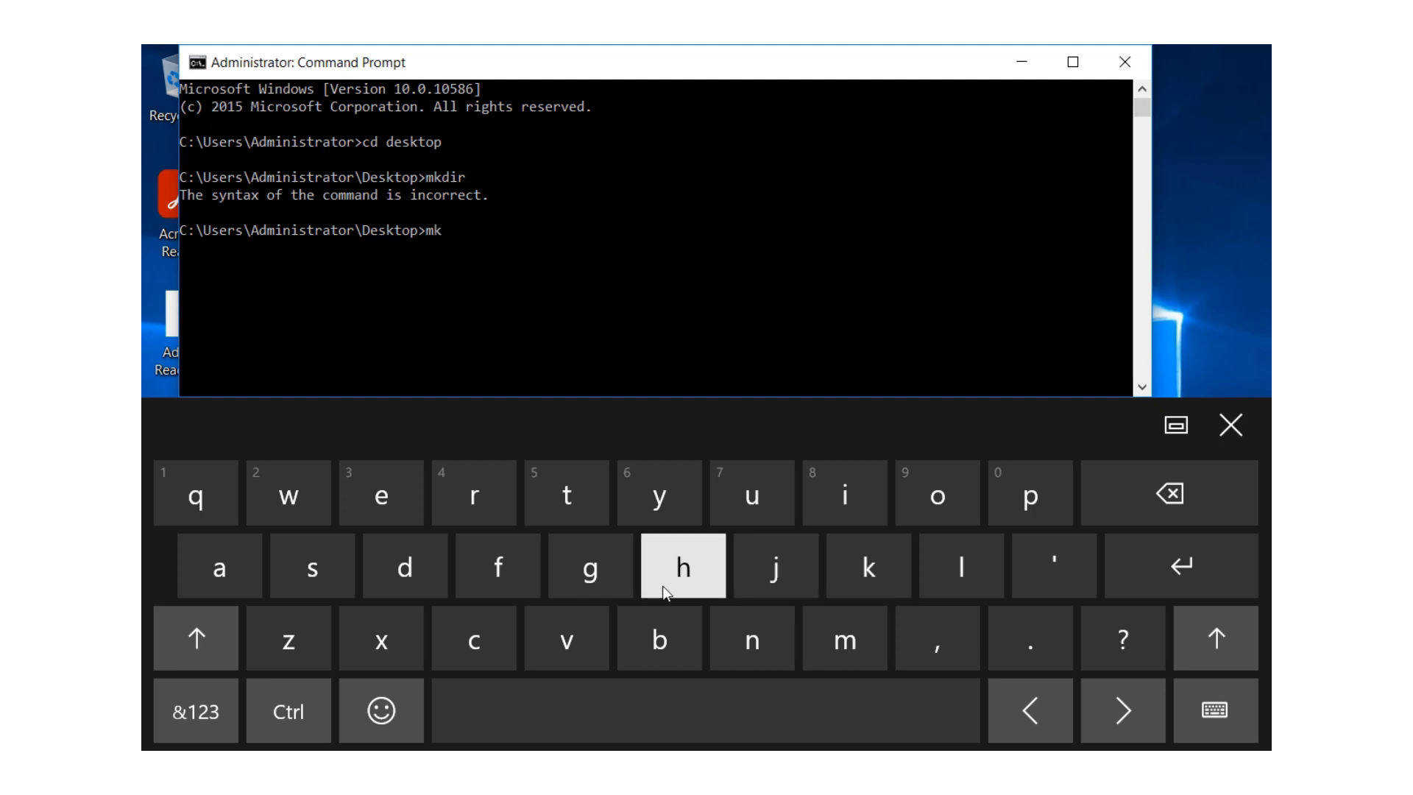
click(413, 571)
click(847, 496)
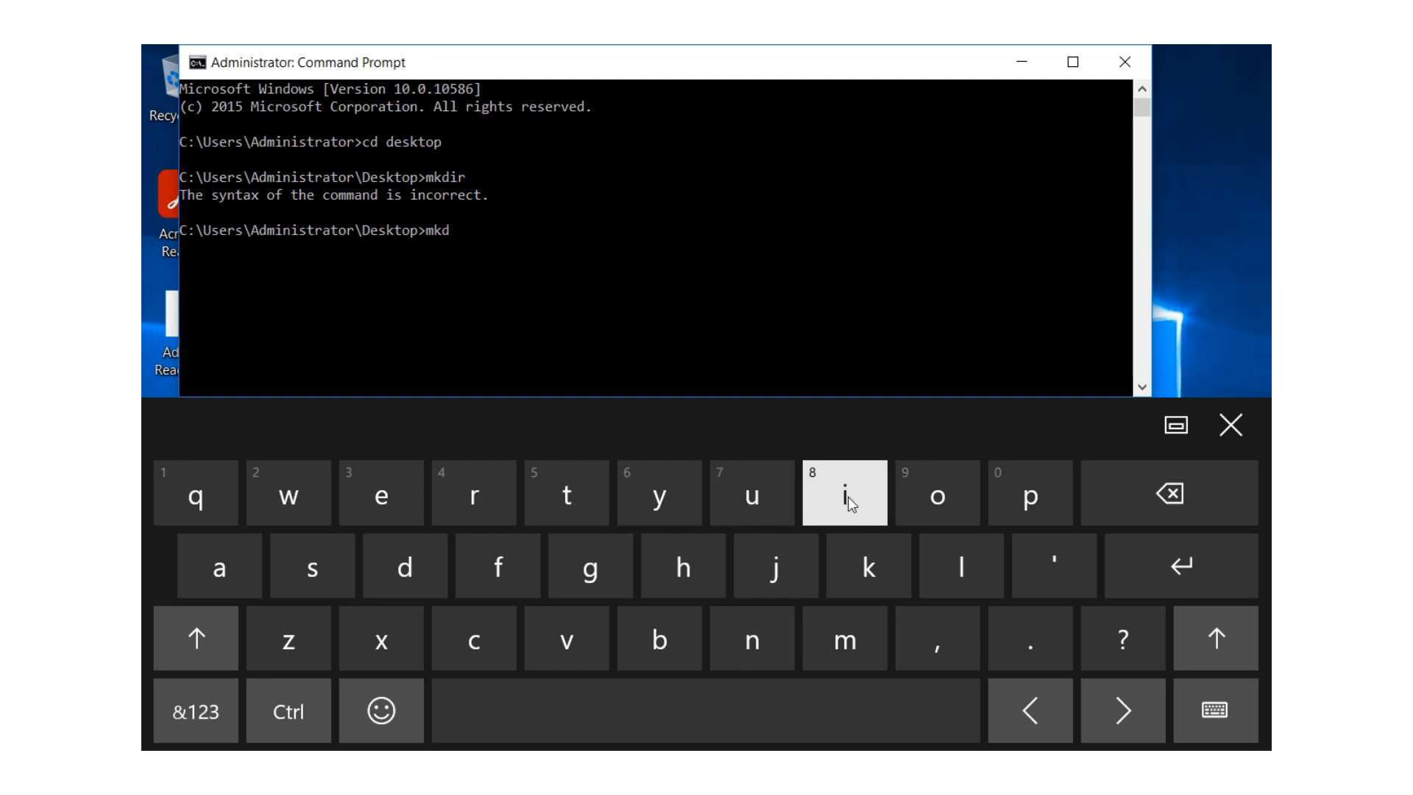
click(506, 500)
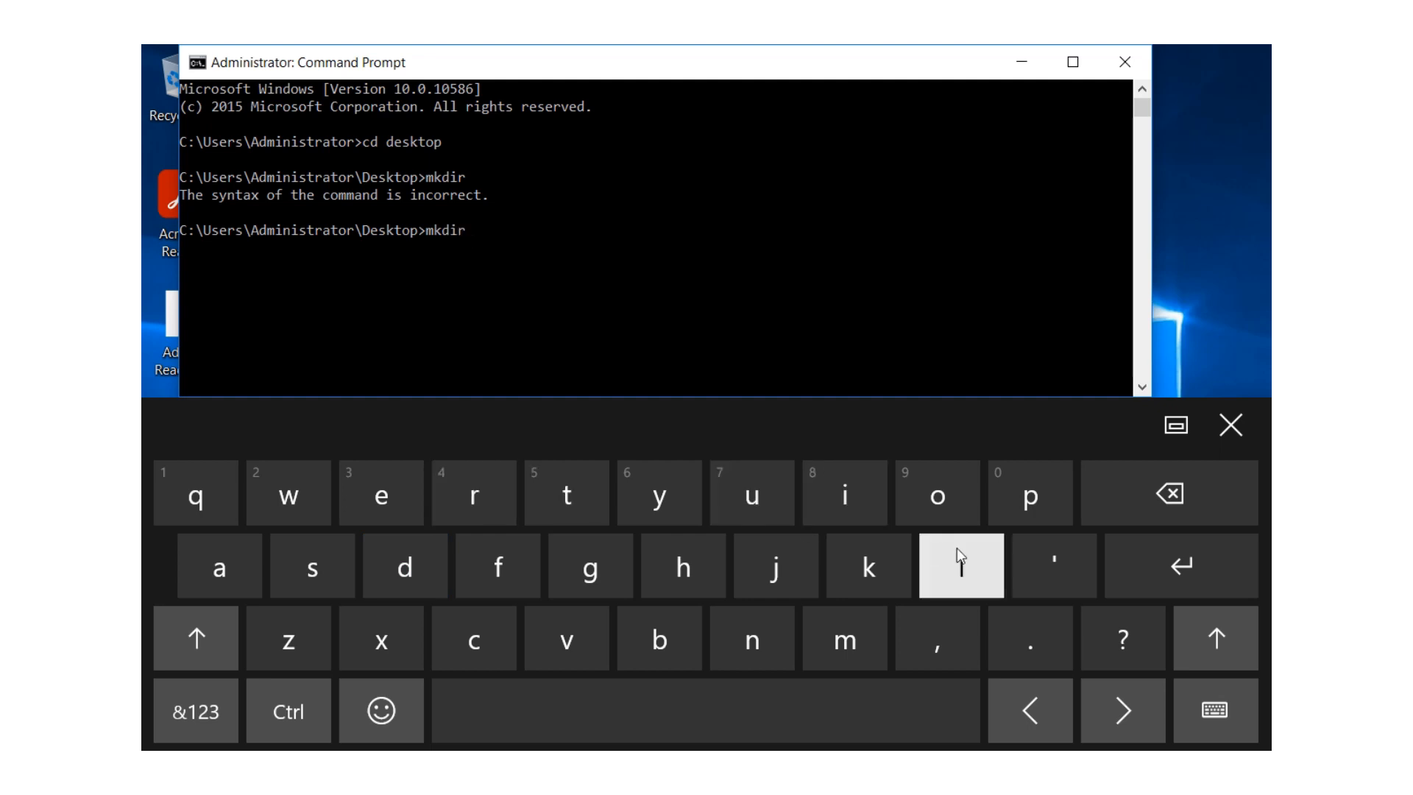
click(1133, 576)
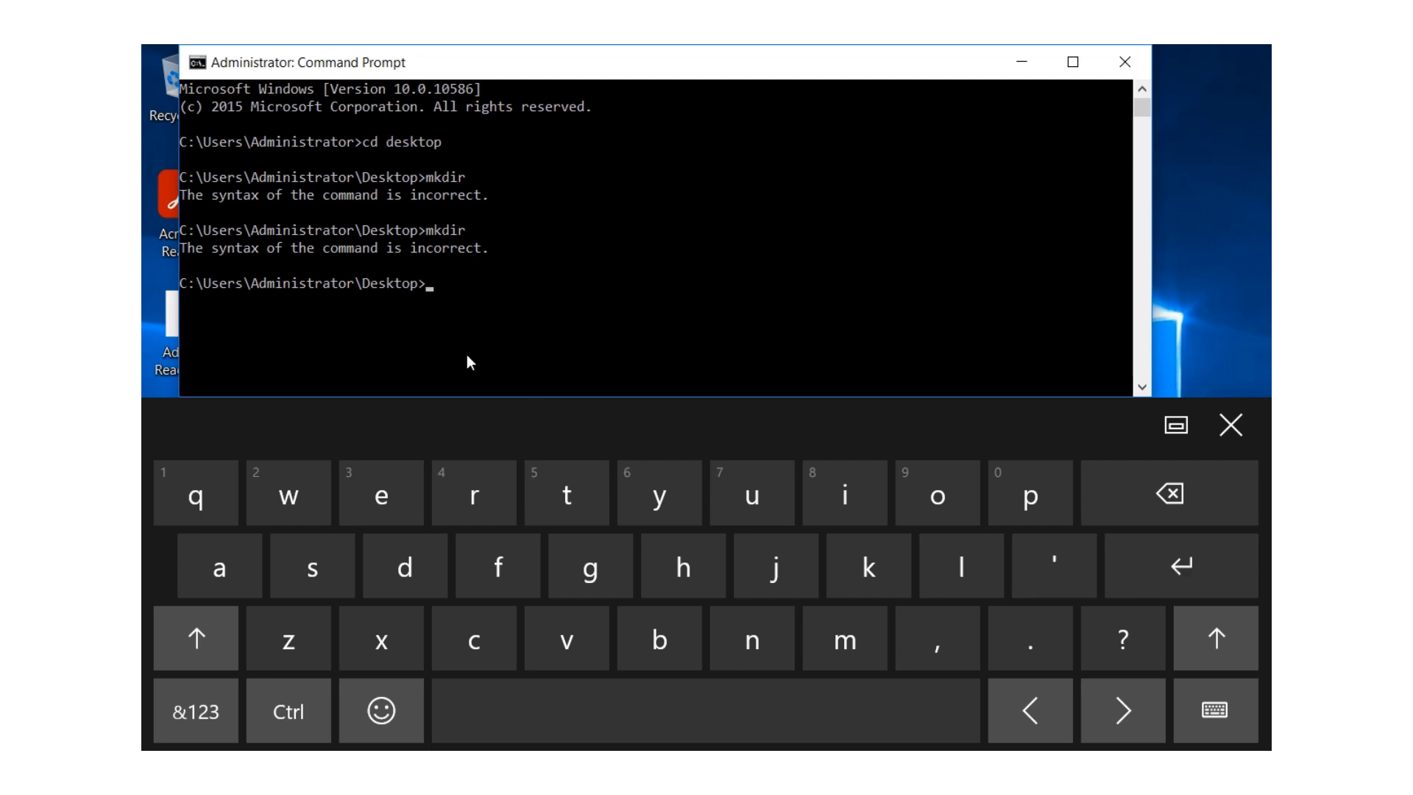
- Move up from the Desktop directory to its parent directory with cd.
click(484, 641)
click(404, 563)
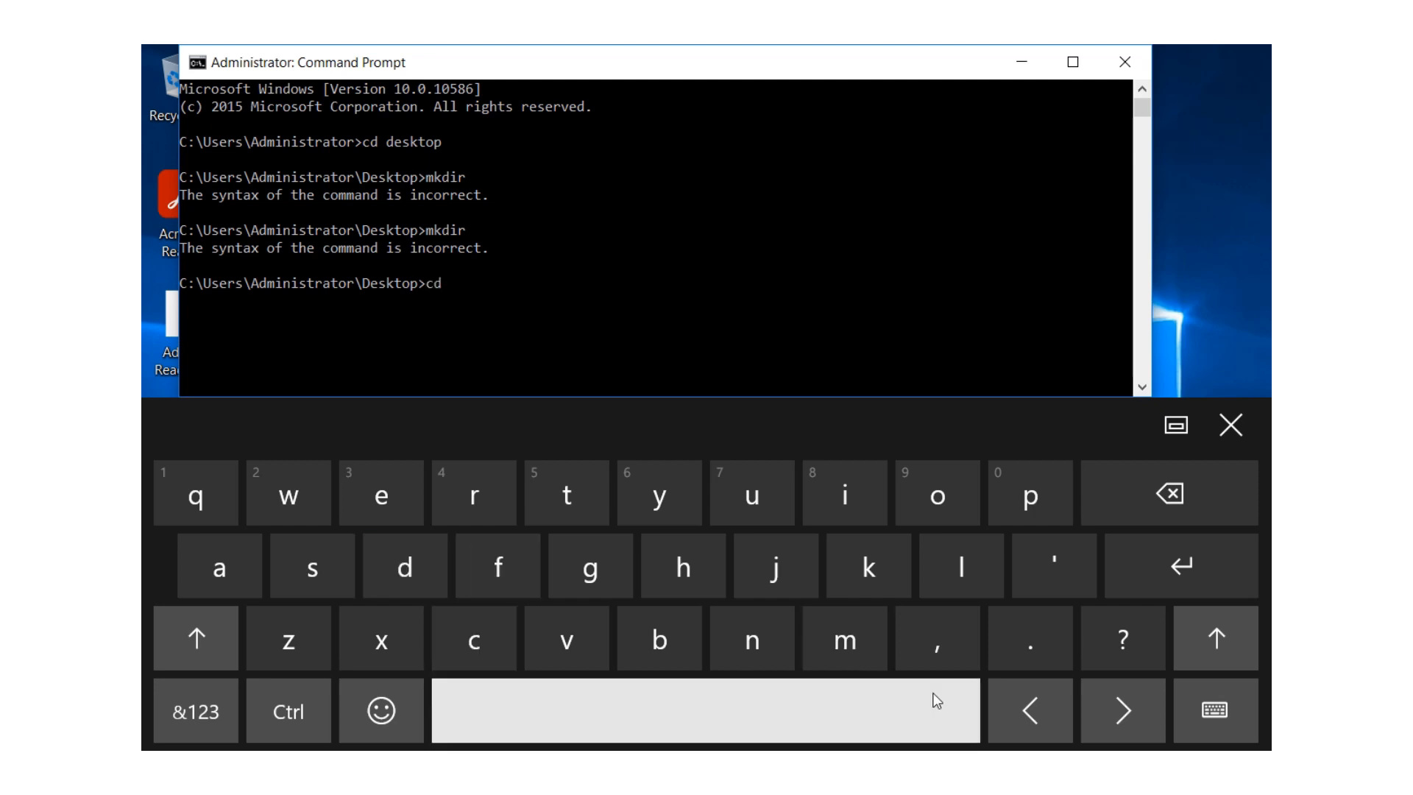
click(1036, 650)
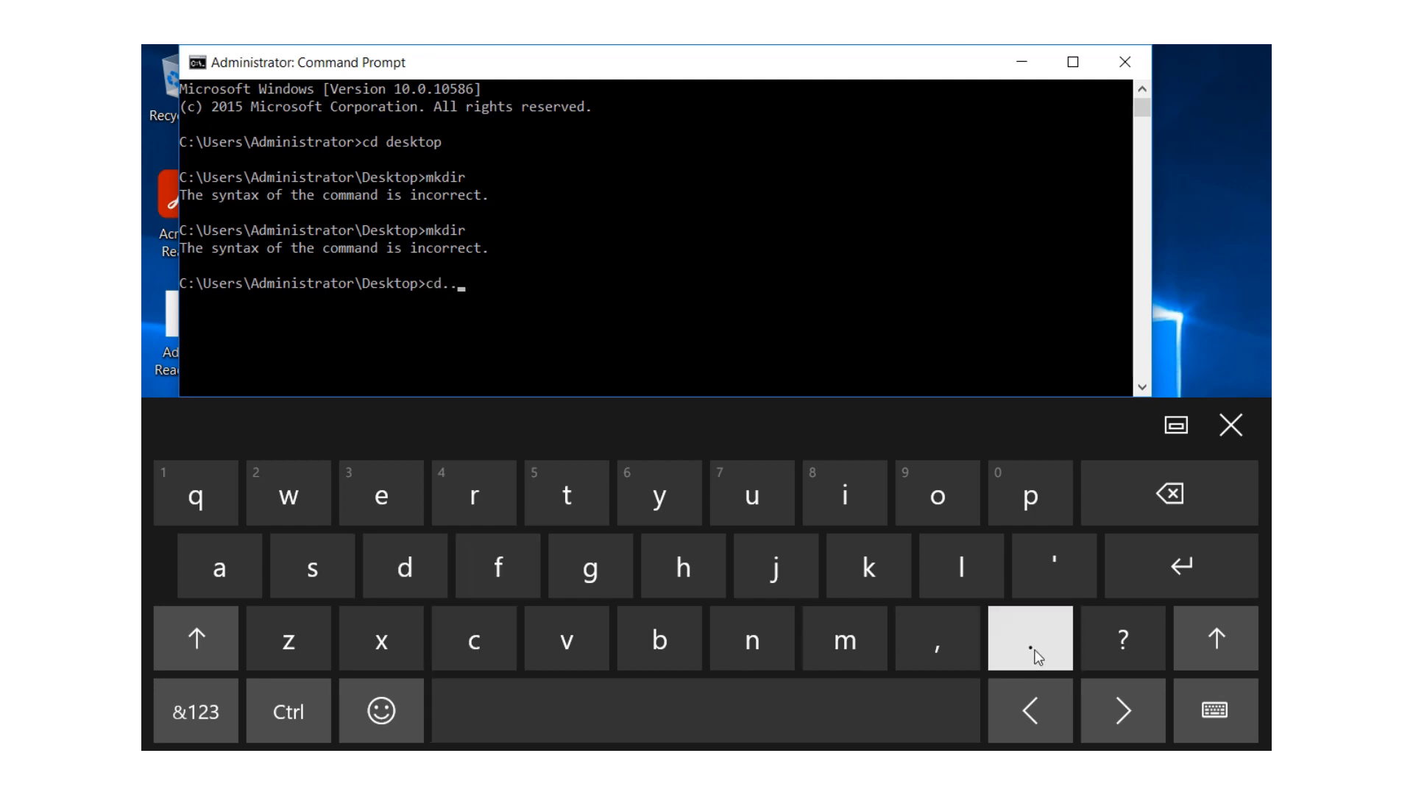
click(1164, 565)
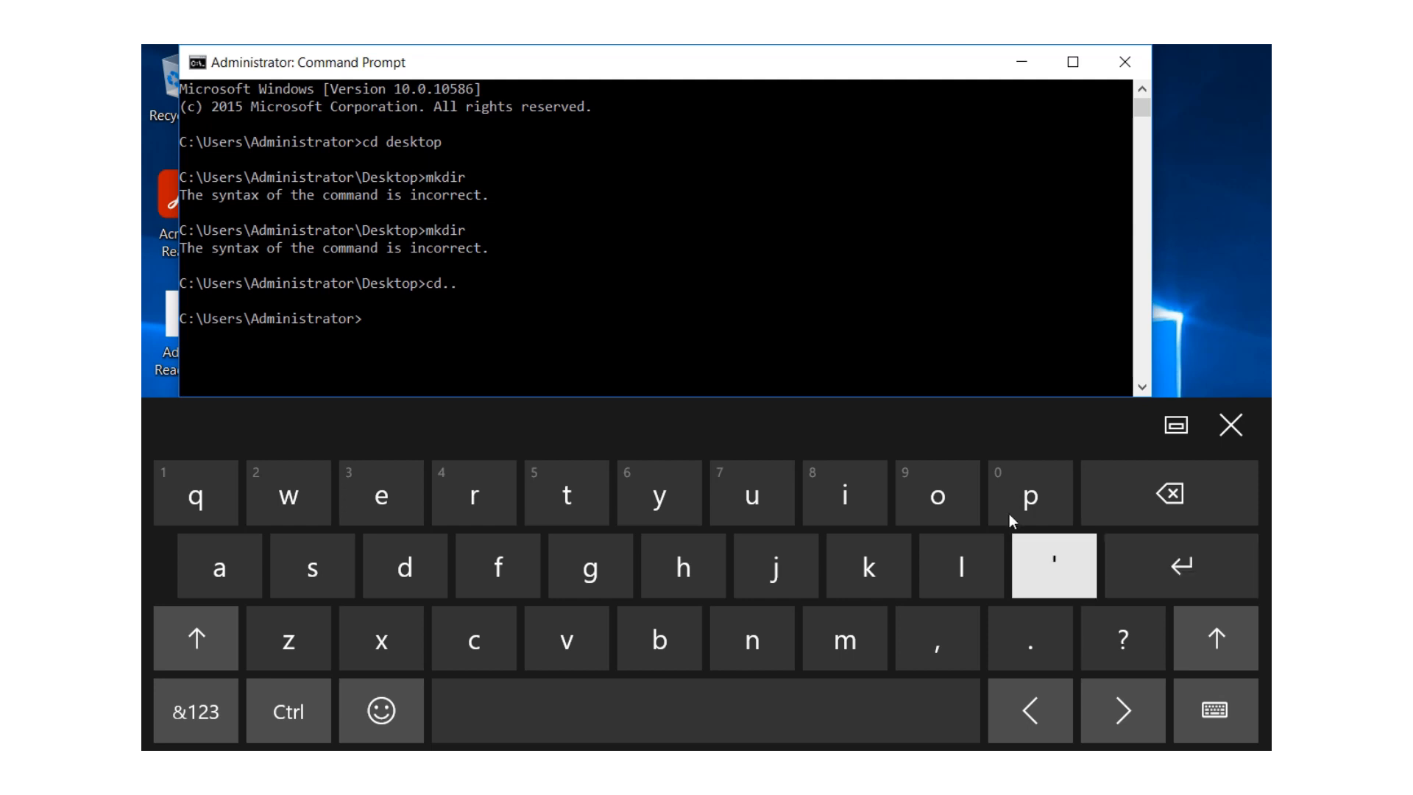
click(479, 641)
click(430, 581)
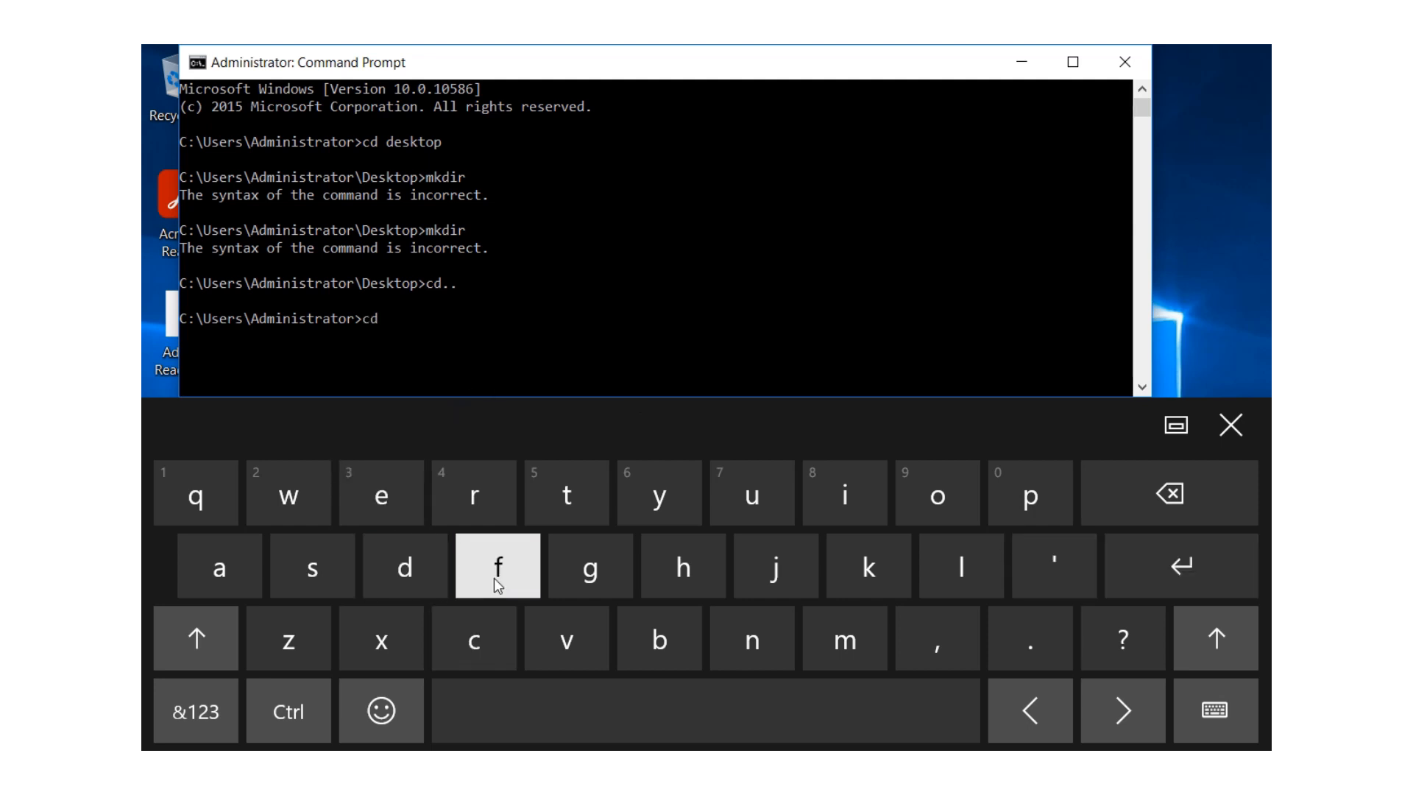
click(567, 703)
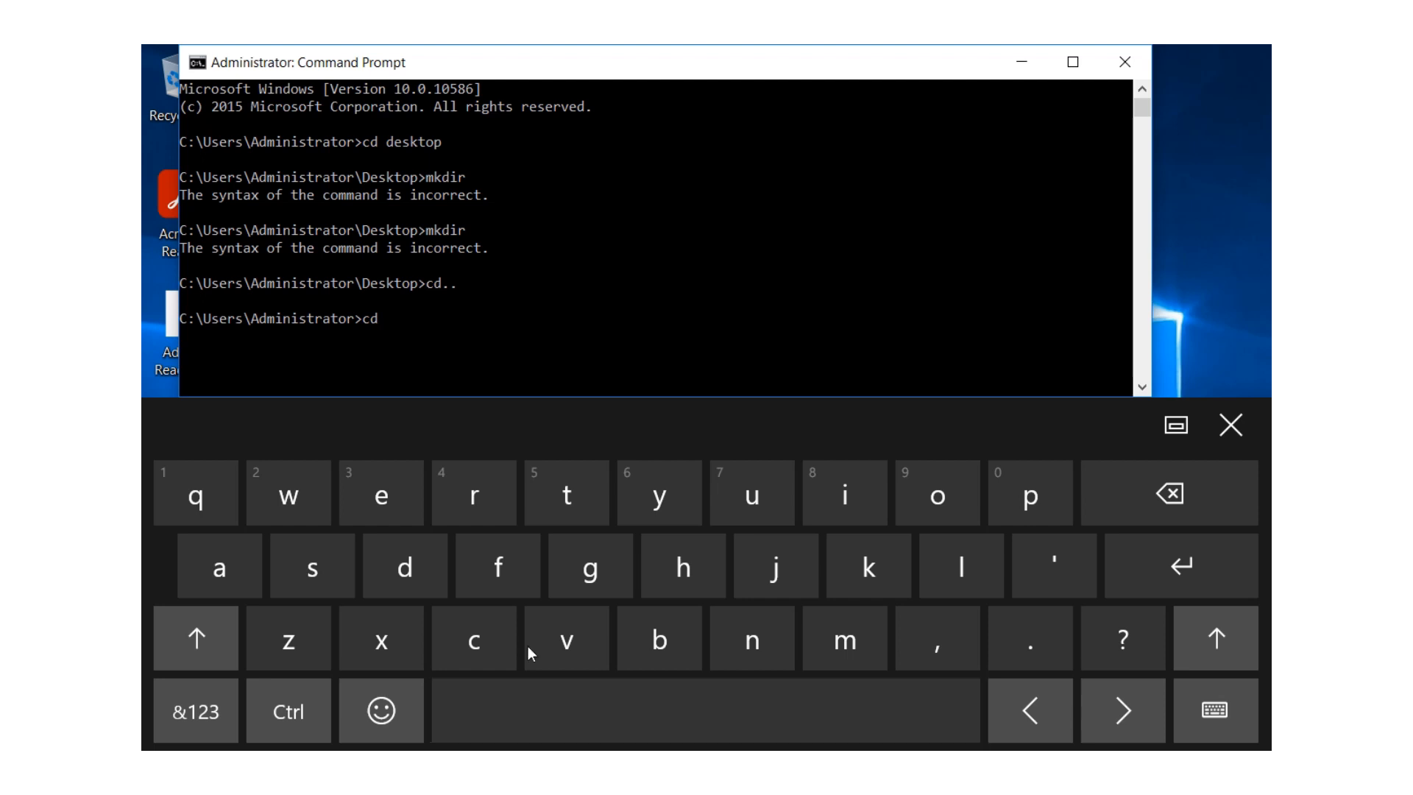
click(406, 566)
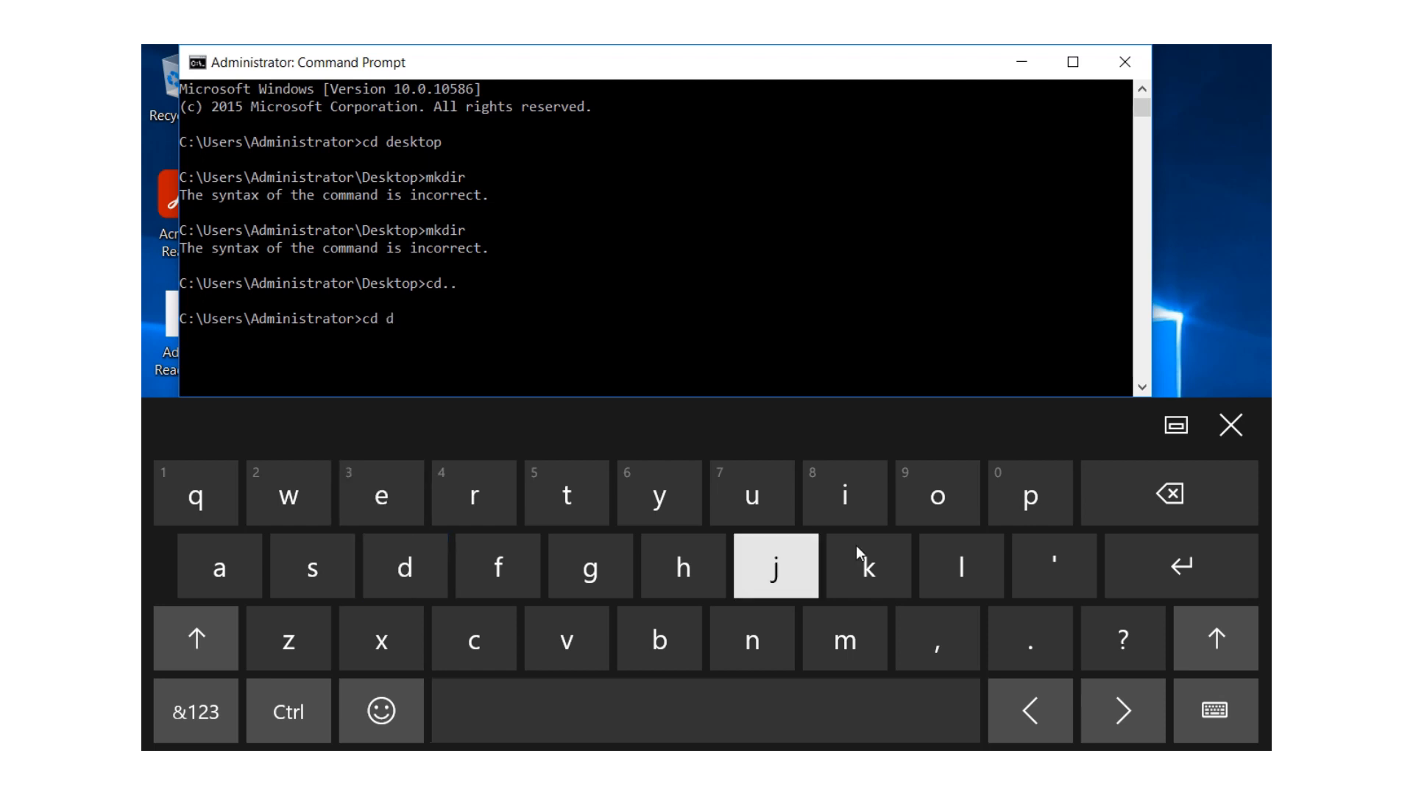
click(1183, 501)
click(1182, 496)
click(1181, 496)
click(1181, 497)
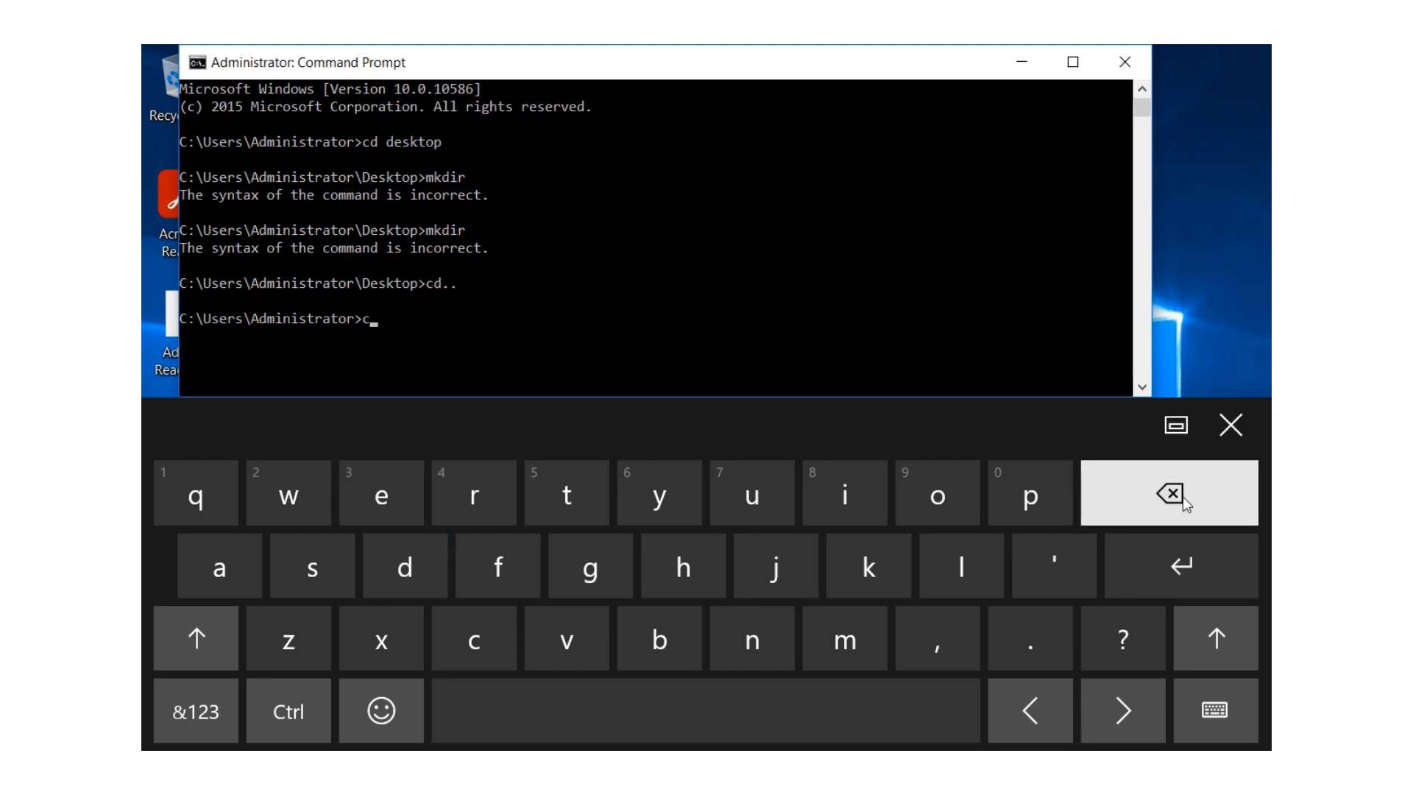
- Run the help command and look through the end of the command list with its descriptions
click(684, 577)
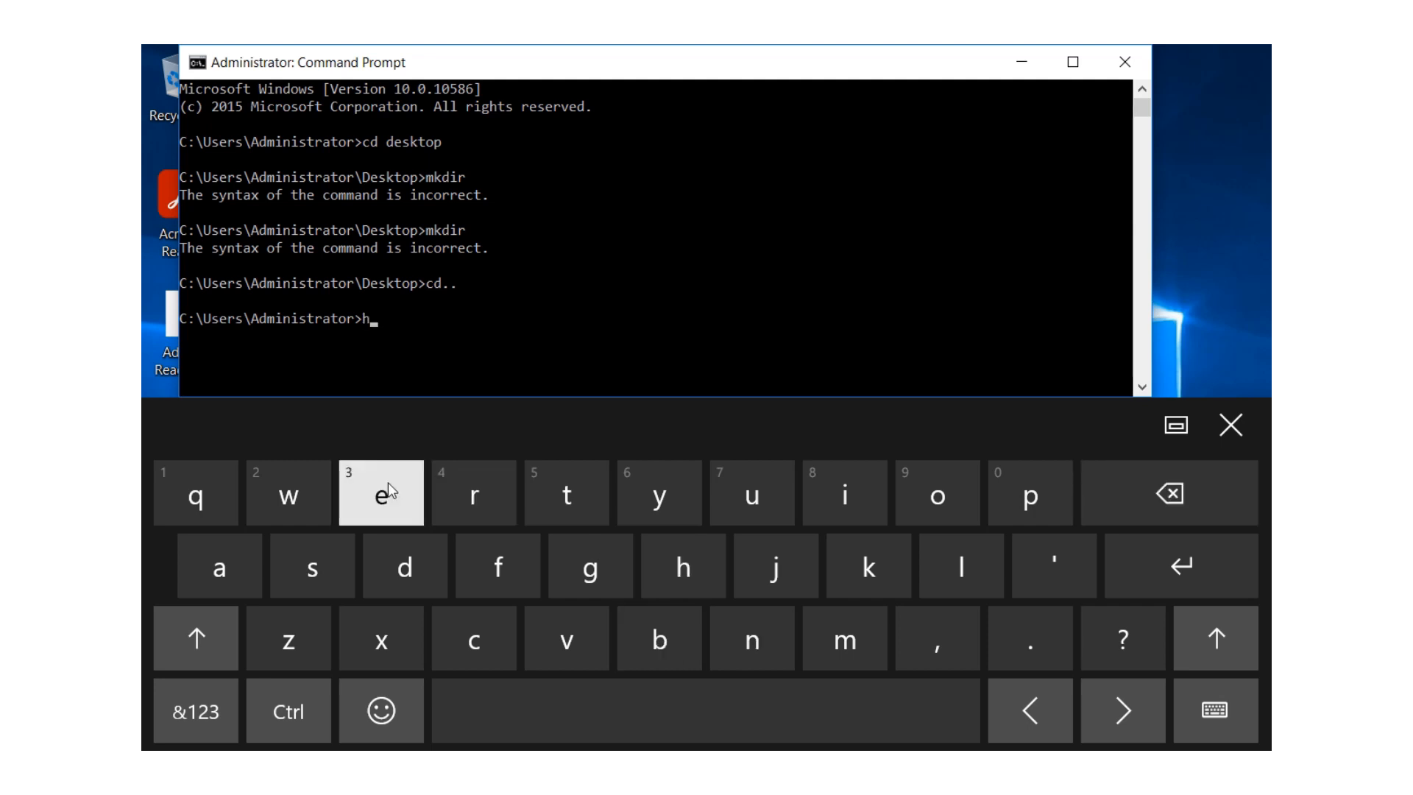
click(382, 494)
click(964, 581)
click(1022, 500)
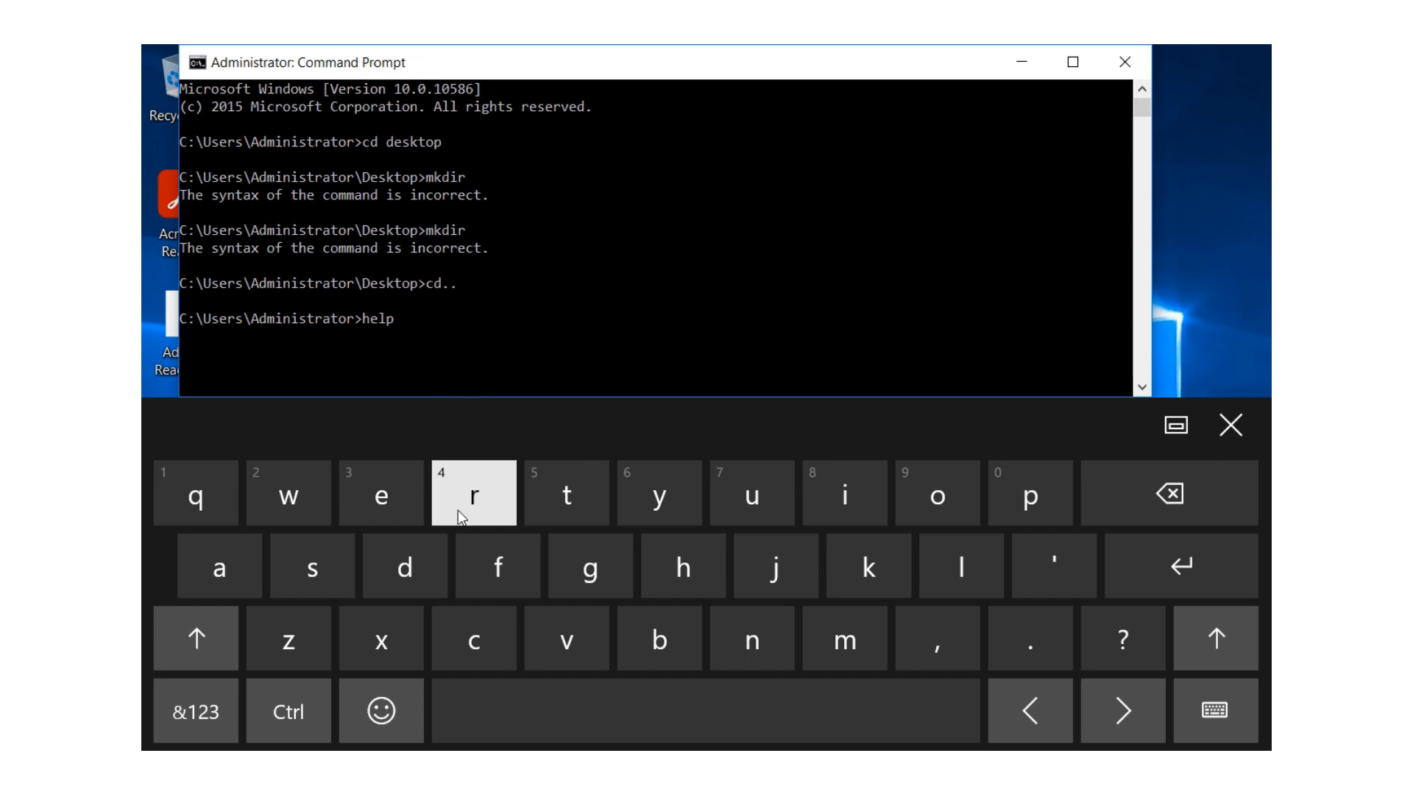
click(1214, 575)
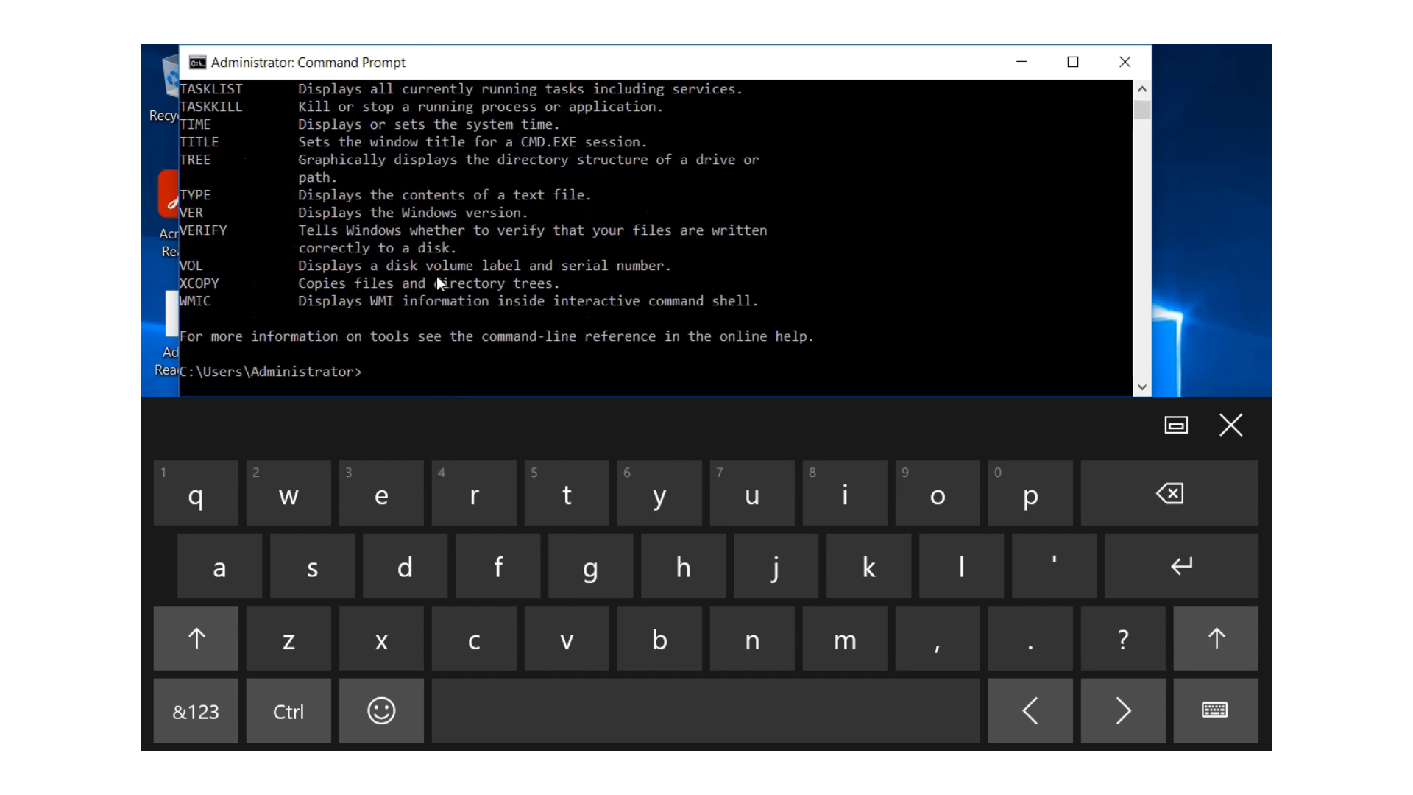
click(1139, 88)
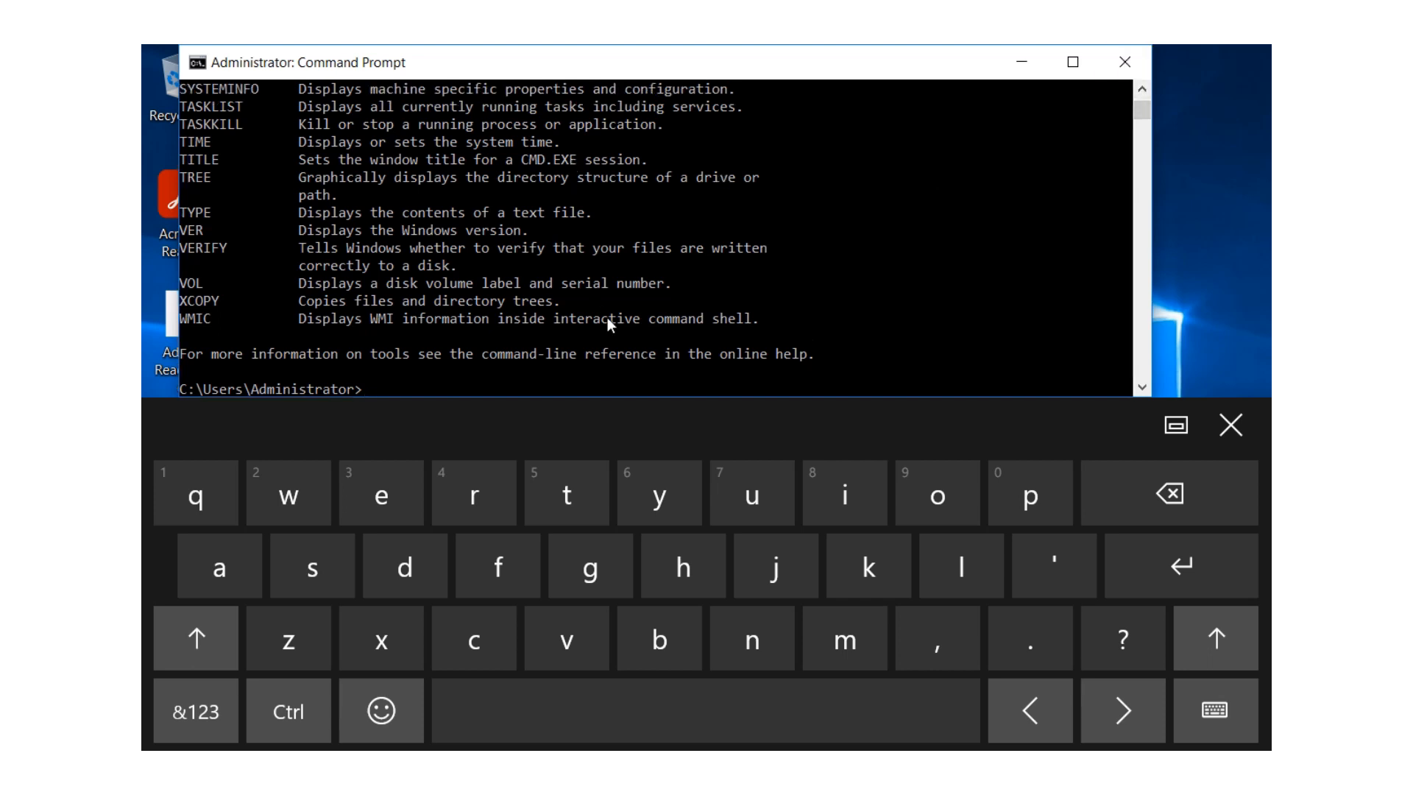
- Close the on-screen keyboard and the Command Prompt window to return to the desktop
click(1235, 433)
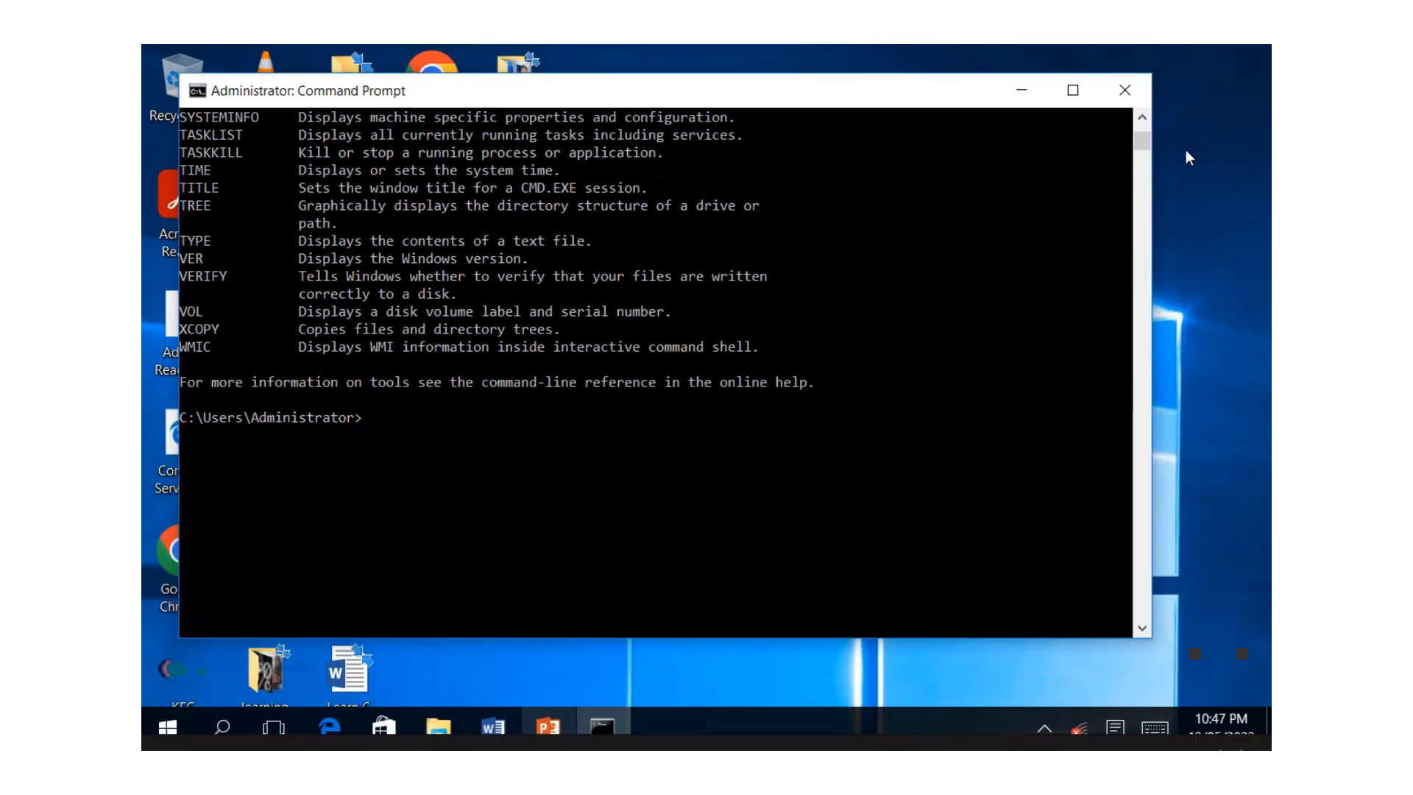
click(1118, 81)
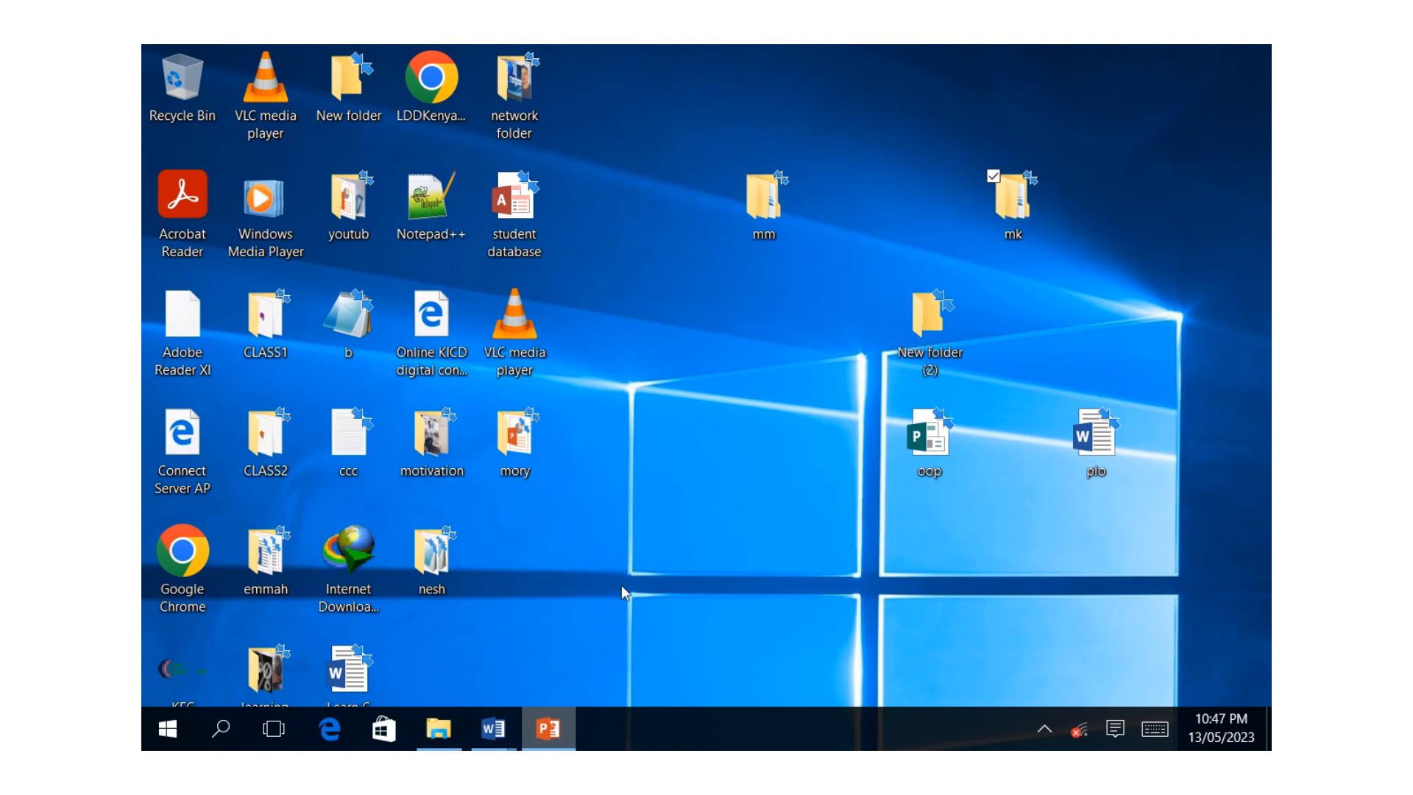
mouse_move(463, 46)
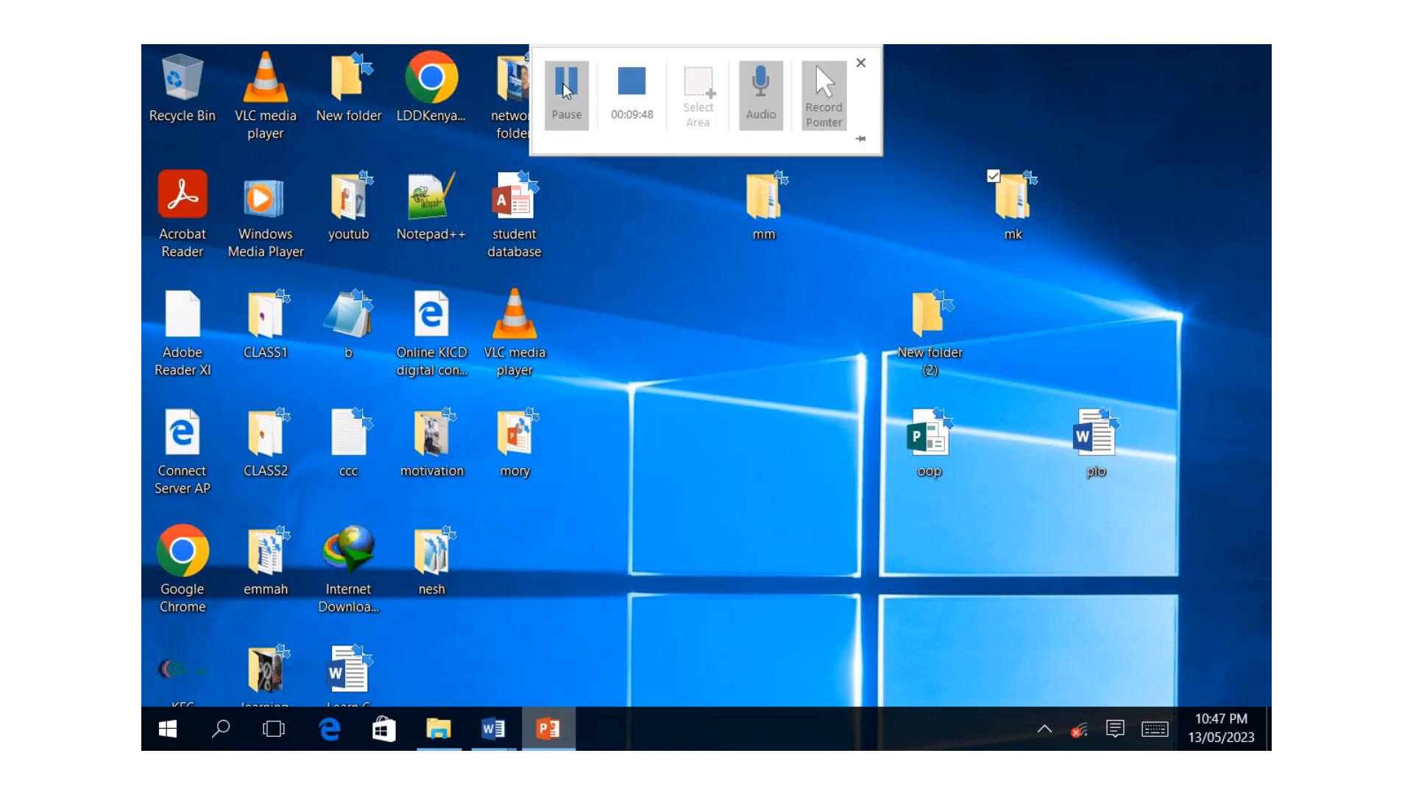